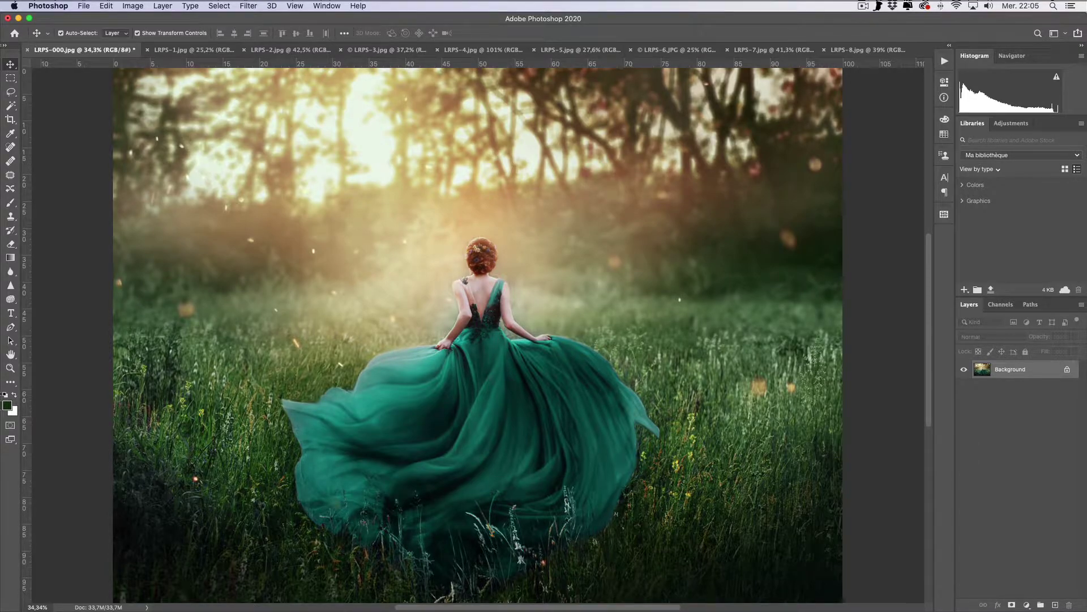
Step: Place the image lightroom-photoshop-tutorials.com - 1.JPG from the Lens flare folder into LRPS-000.jpg
drag(1086, 165, 808, 159)
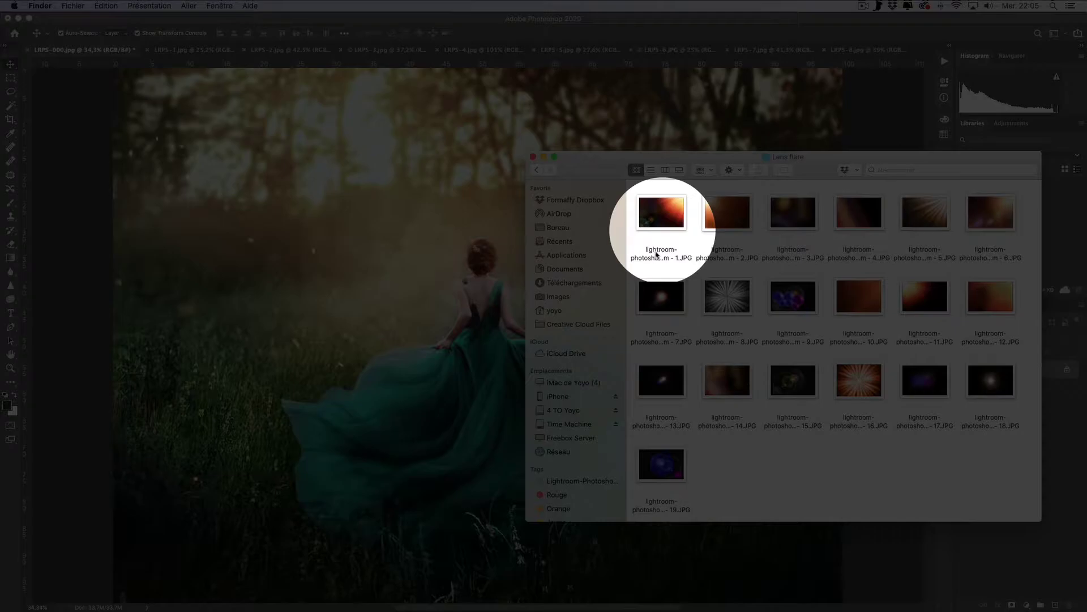
click(668, 222)
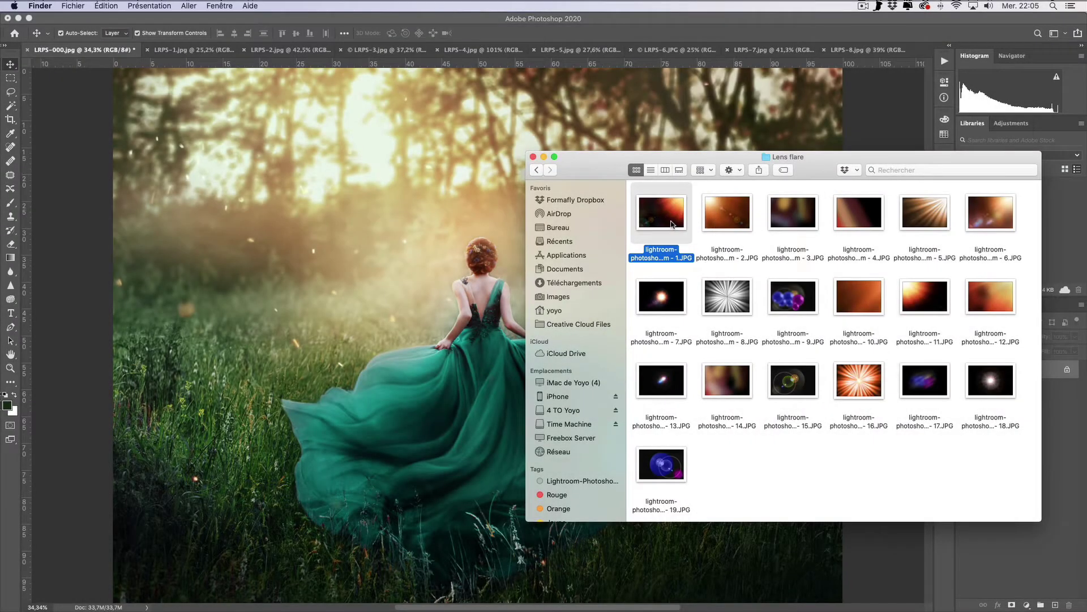
drag(671, 224, 450, 204)
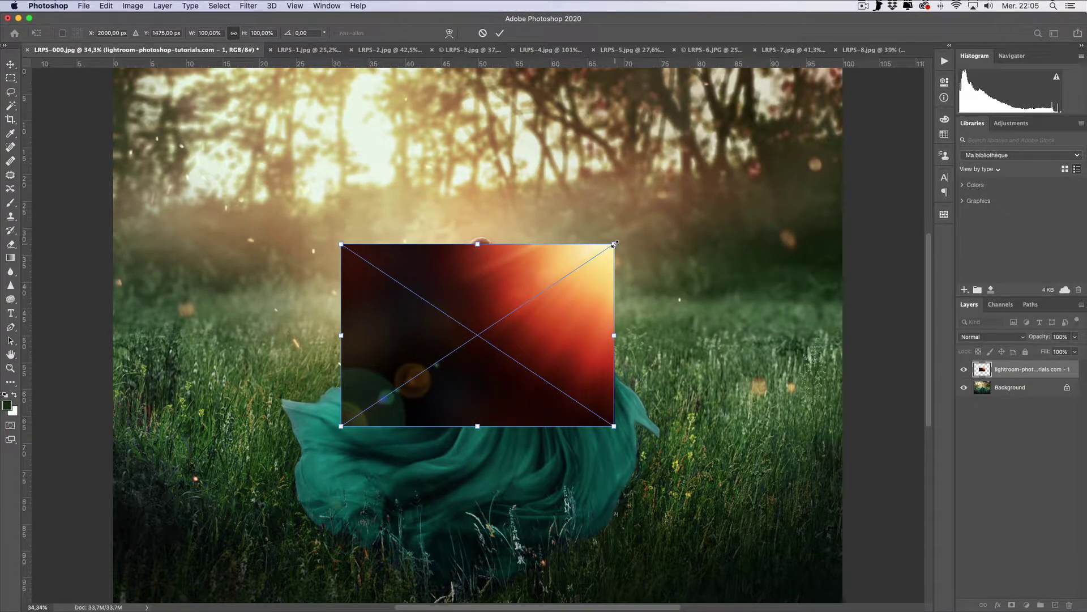
Step: Enlarge and reposition the placed flare so it covers the whole photo, with its bright corner at the photo's upper-right corner
scroll(613, 243, down, 3)
drag(563, 277, 742, 160)
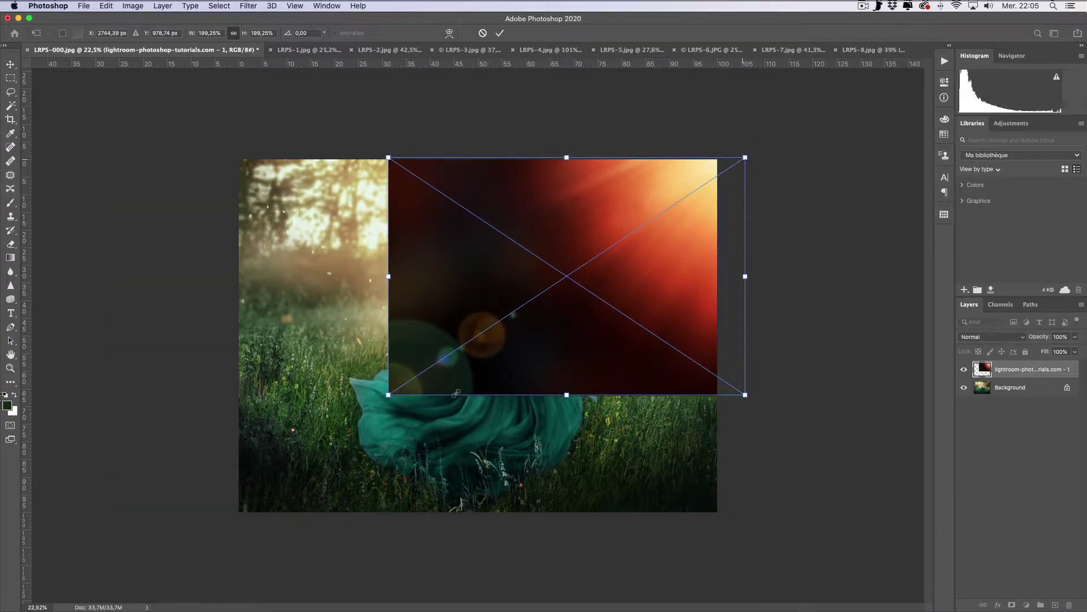
drag(389, 395, 215, 520)
drag(382, 457, 360, 455)
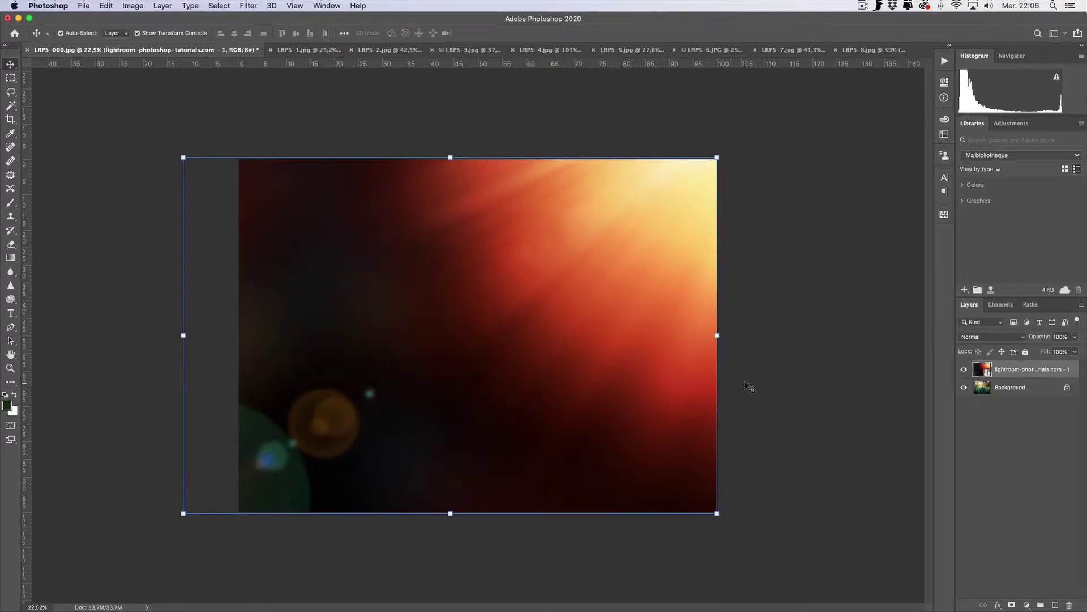
key(Return)
key(super+0)
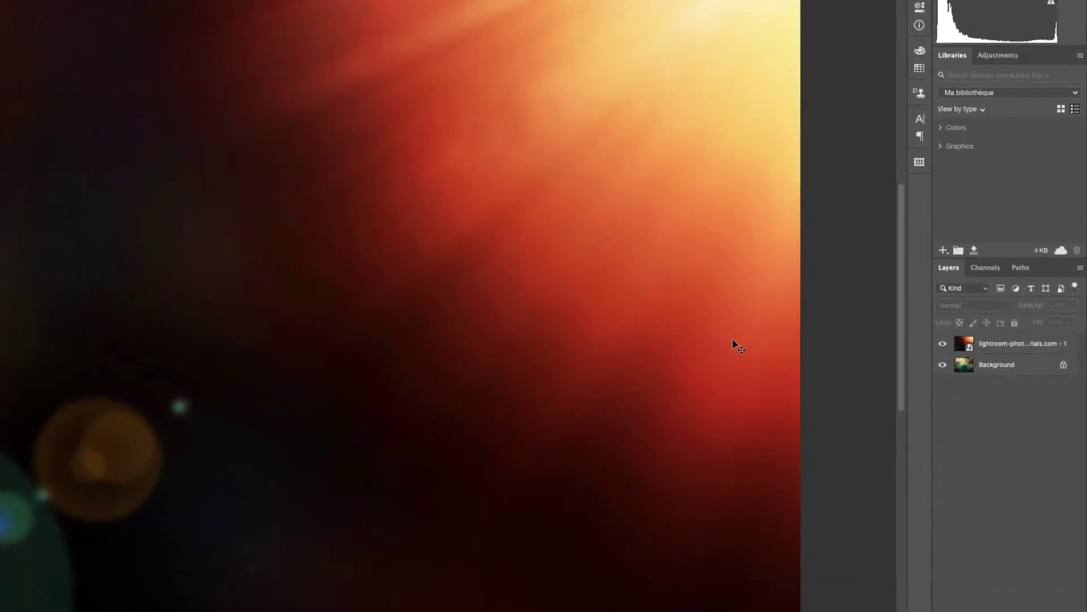
Step: Set the flare layer's blend mode to Screen and toggle its visibility to compare the photo with and without it
click(1022, 389)
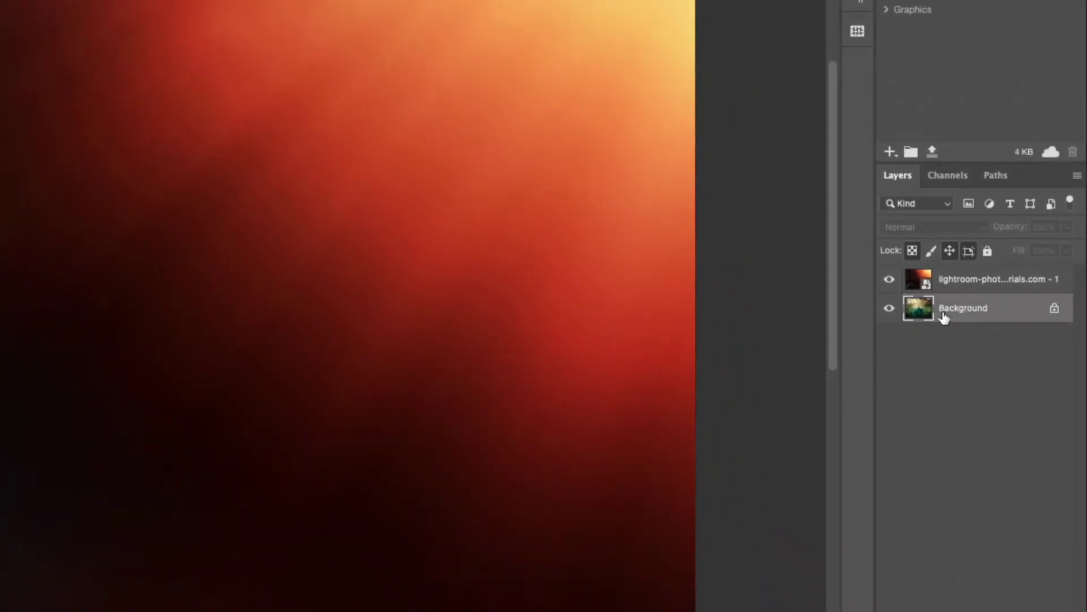
click(965, 279)
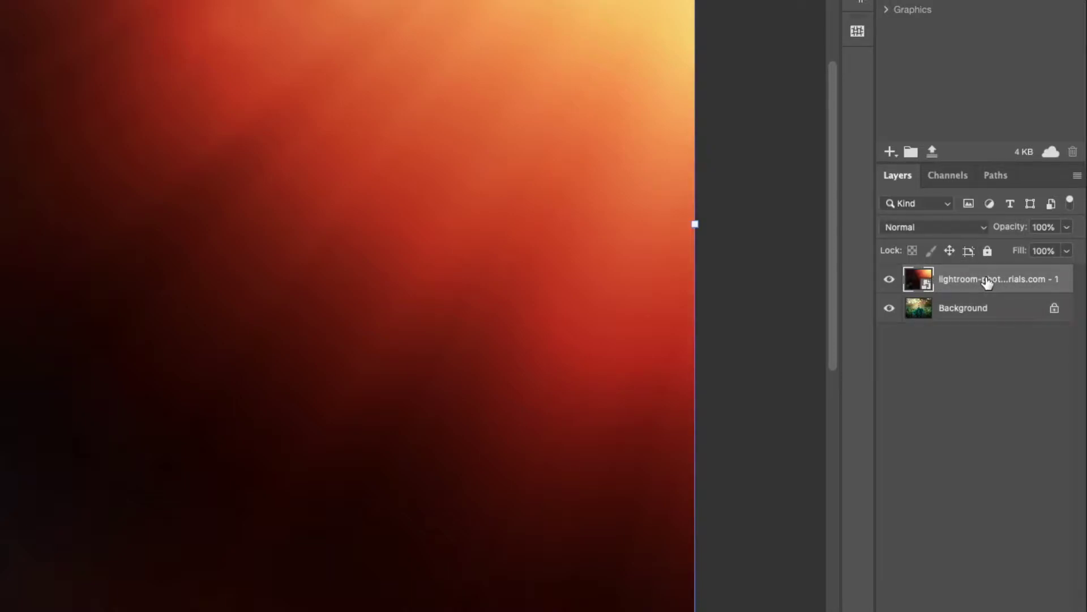
click(983, 230)
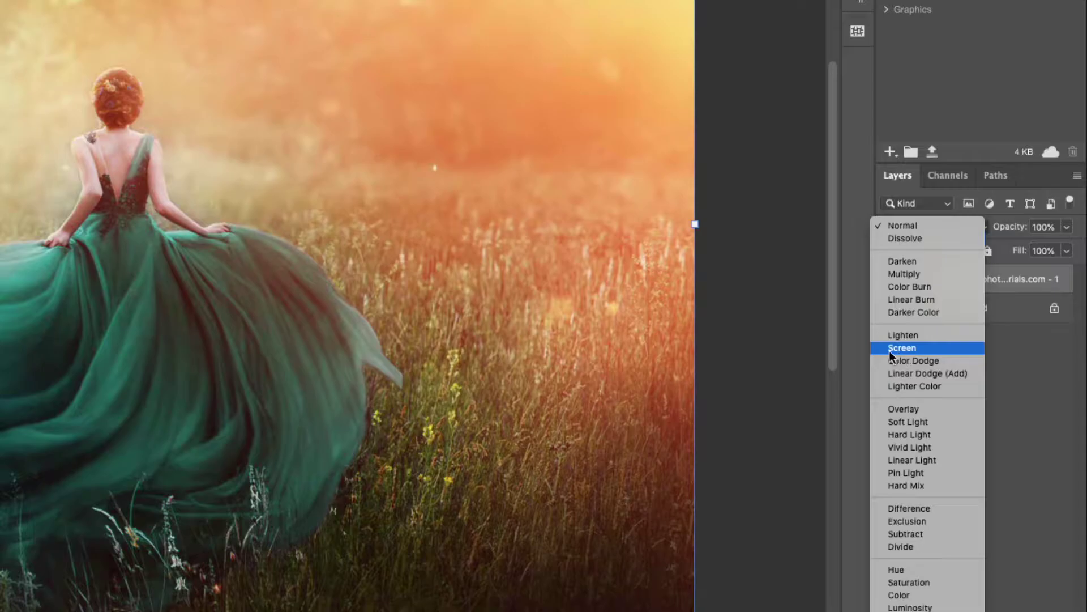
click(933, 349)
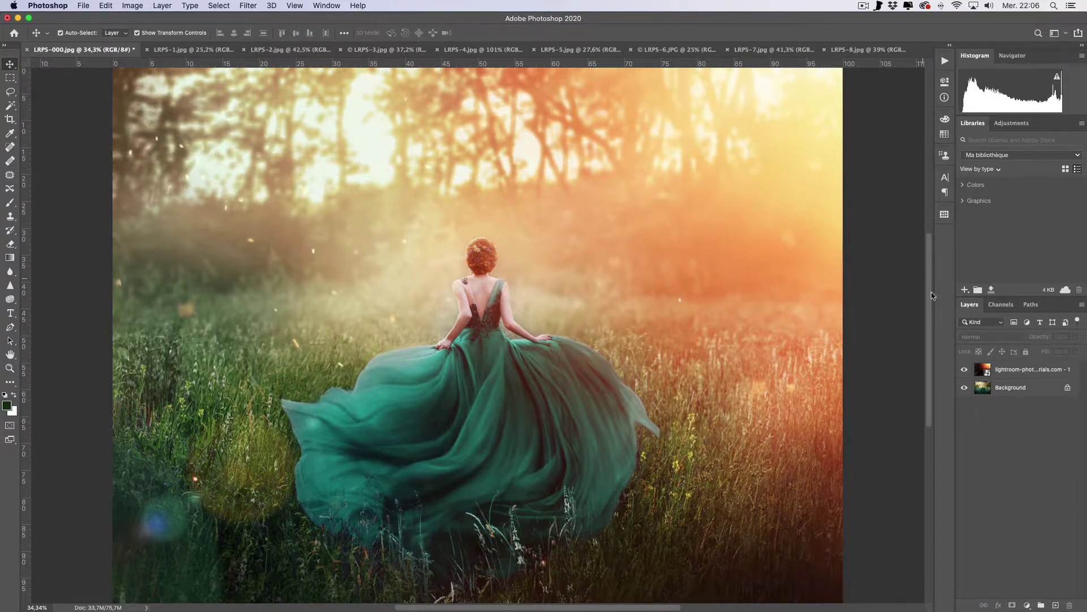
click(965, 370)
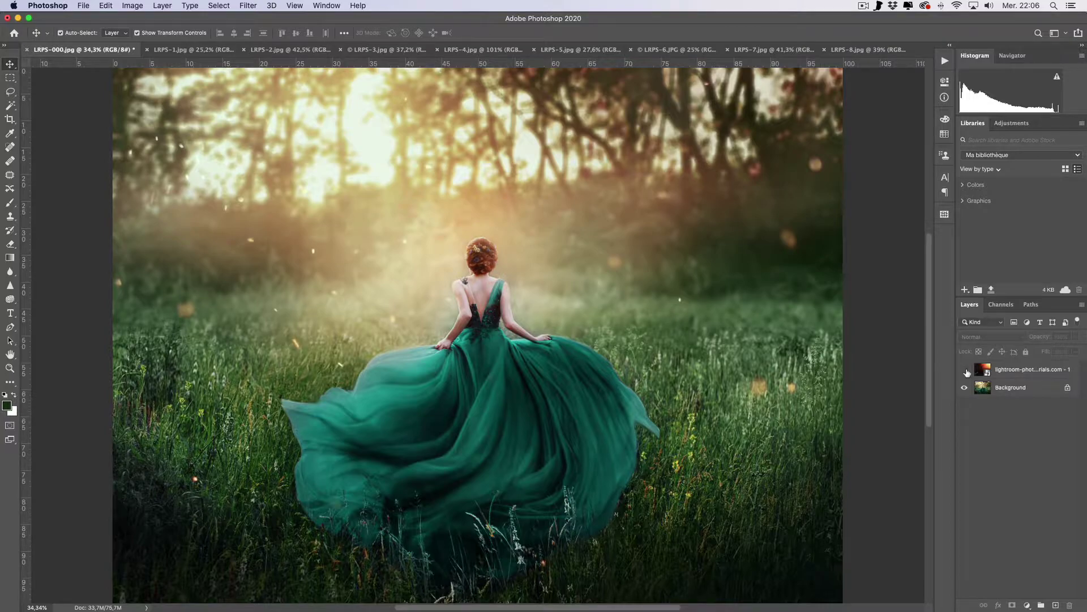
click(965, 370)
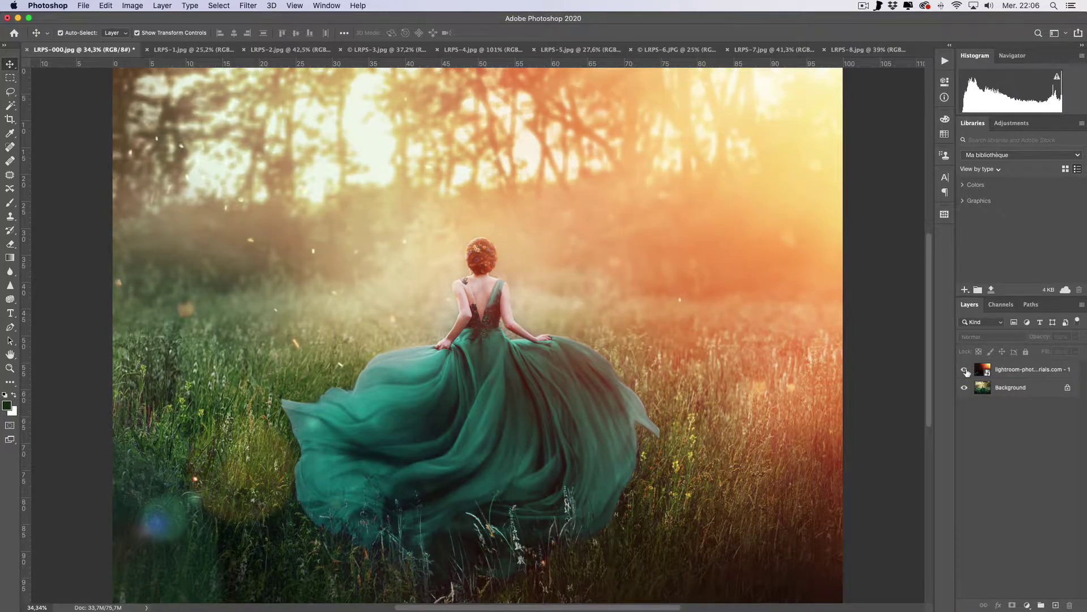
Step: Enlarge the flare layer proportionally from its lower-left corner, well beyond the photo's left and bottom edges
scroll(738, 318, down, 3)
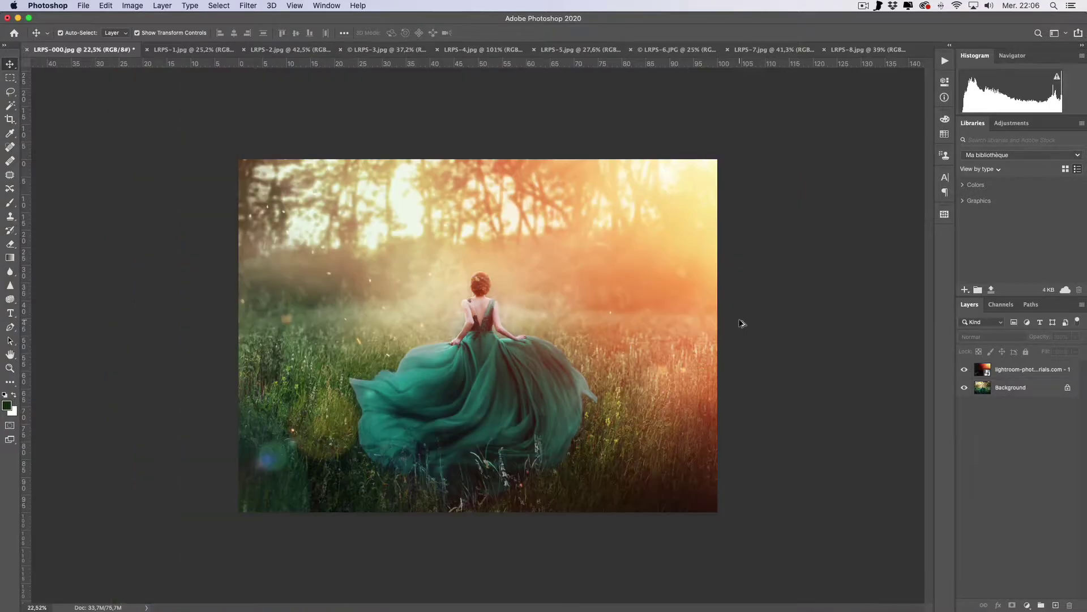
click(636, 314)
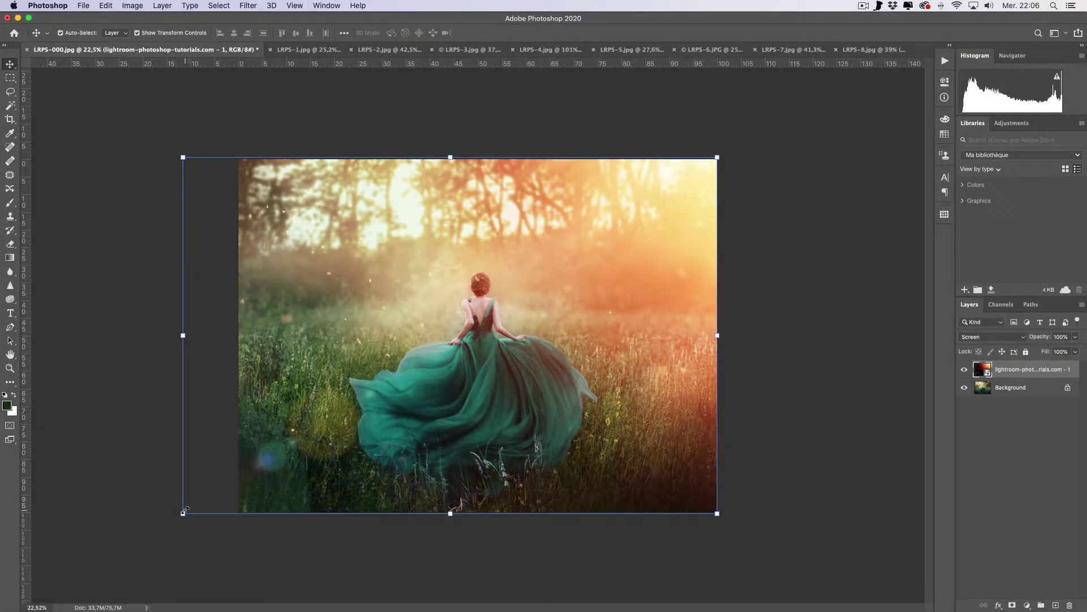
drag(185, 510, 54, 573)
key(Return)
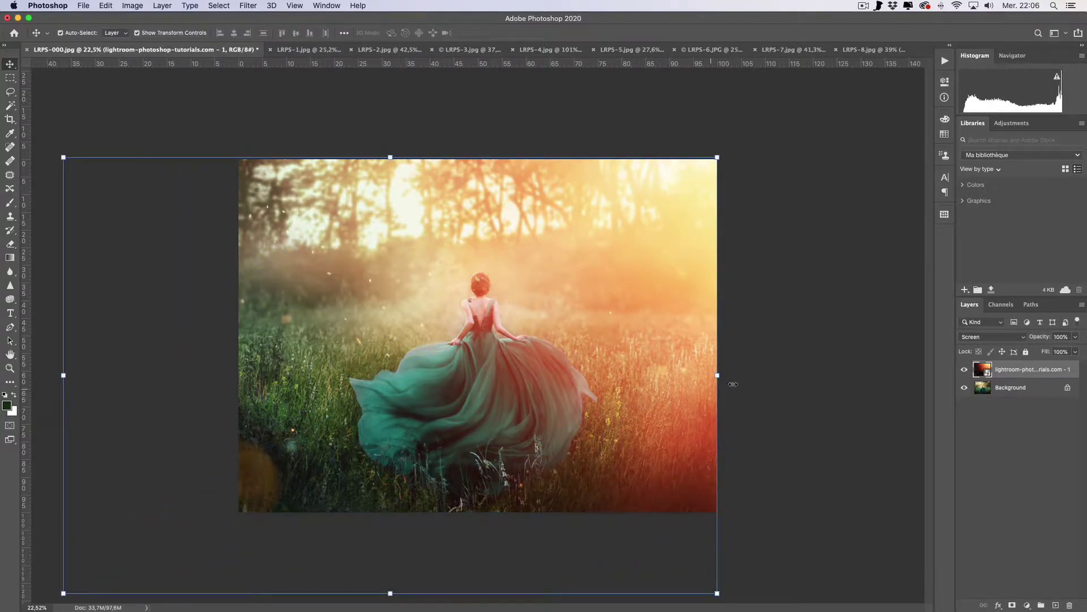
key(super+0)
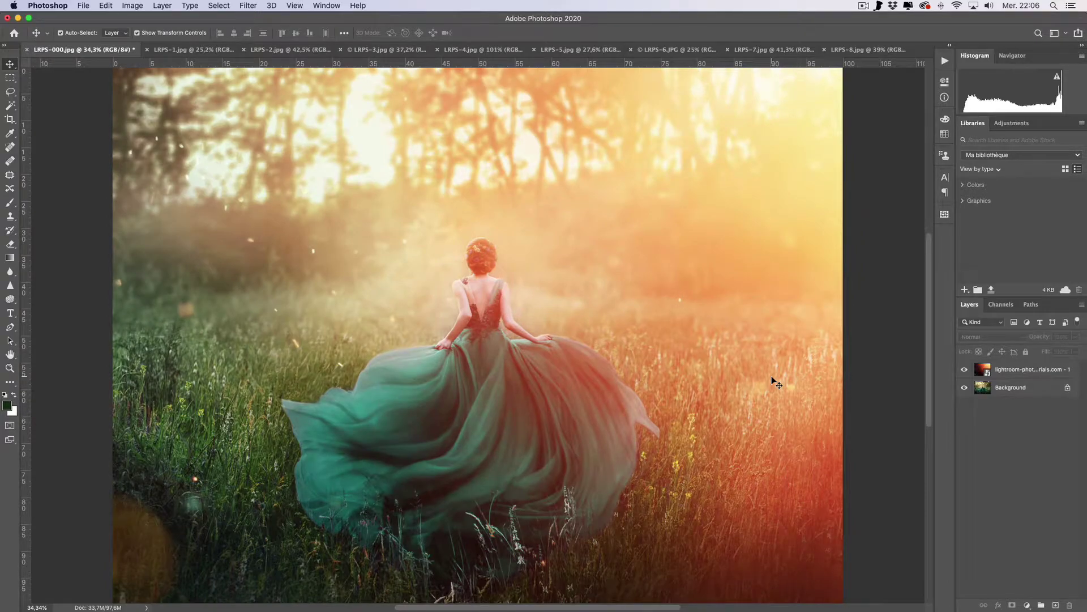
Step: Place lens flare image 1 in LRPS-1.jpg, aligned to the photo's upper-right corner and scaled to cover the photo
click(208, 50)
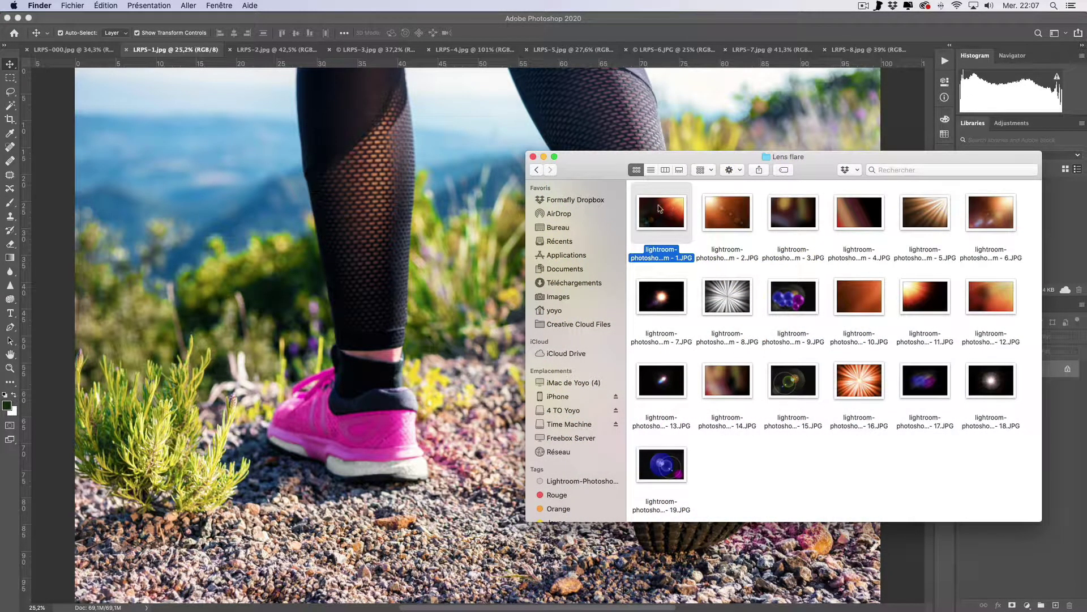
drag(662, 218, 401, 220)
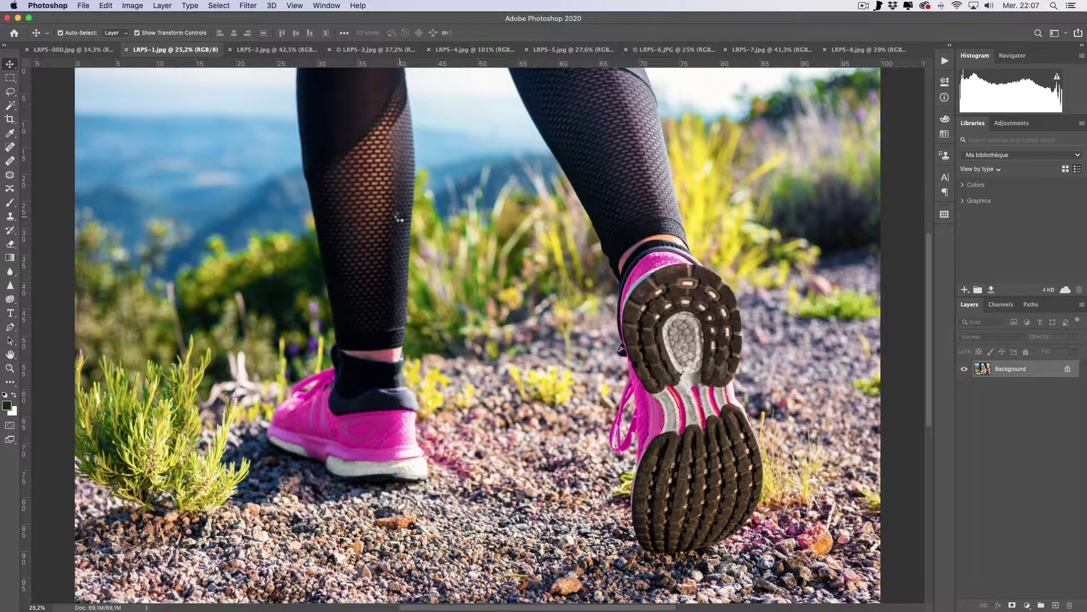
key(super+minus)
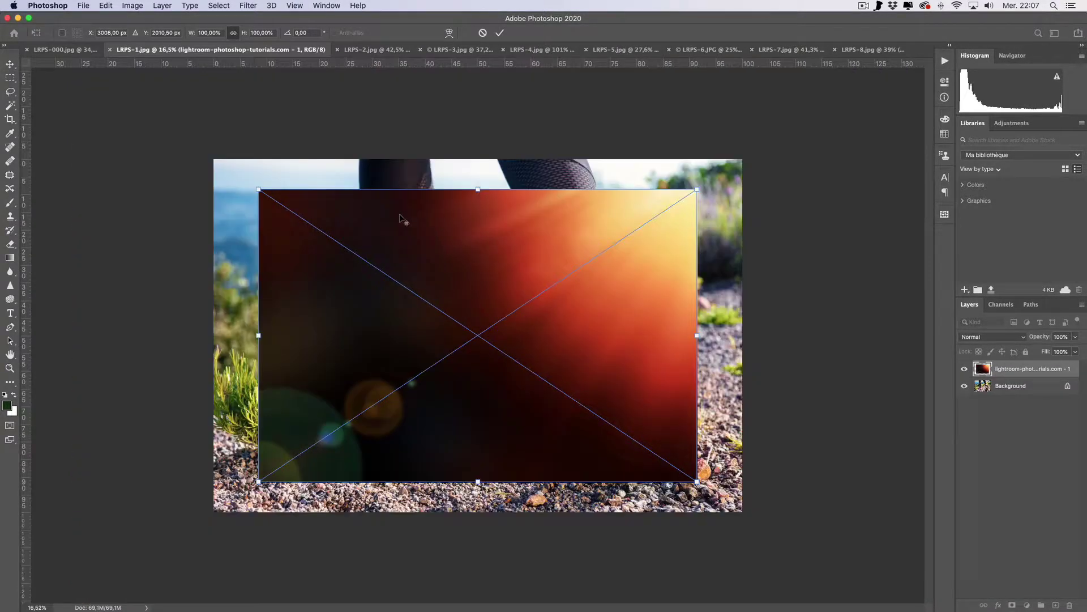
drag(447, 237, 492, 207)
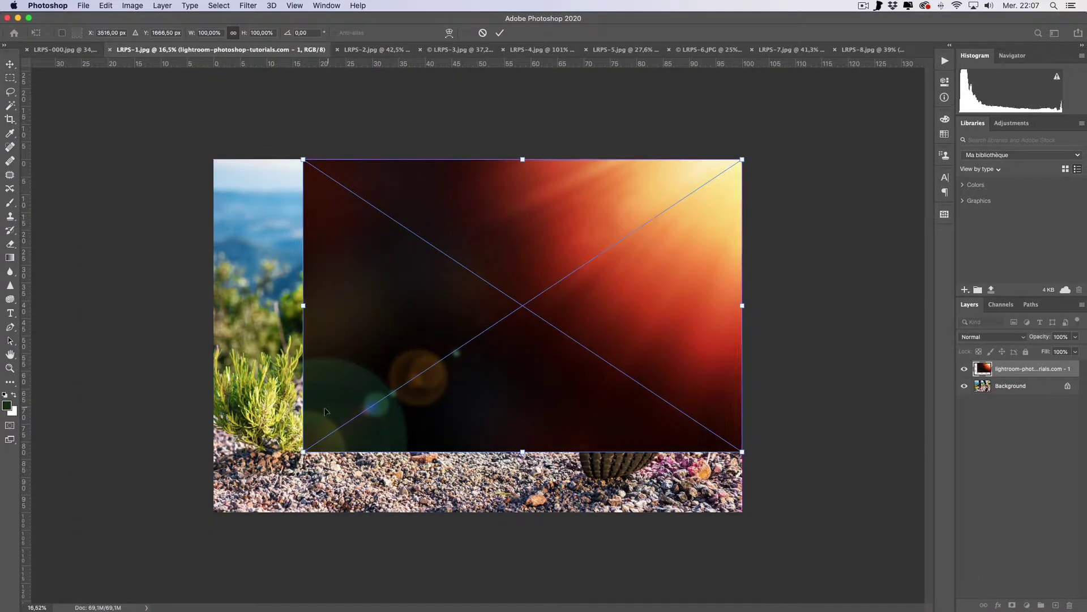
drag(303, 450, 210, 515)
key(Return)
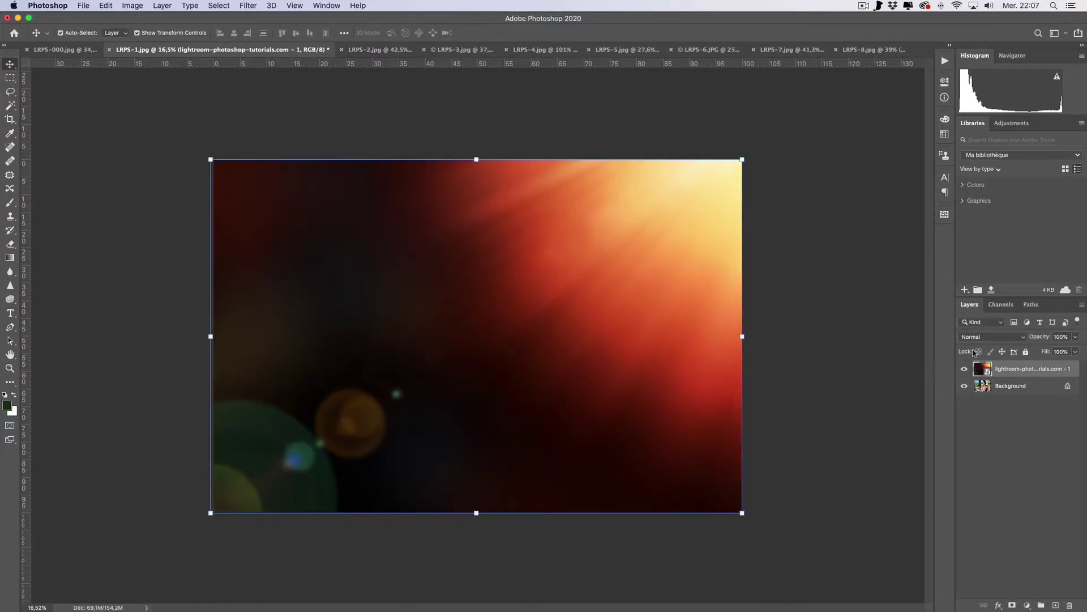
Step: Blend the flare over the running-shoe photo with Screen mode and toggle the layer's visibility to compare the effect
click(989, 339)
click(975, 412)
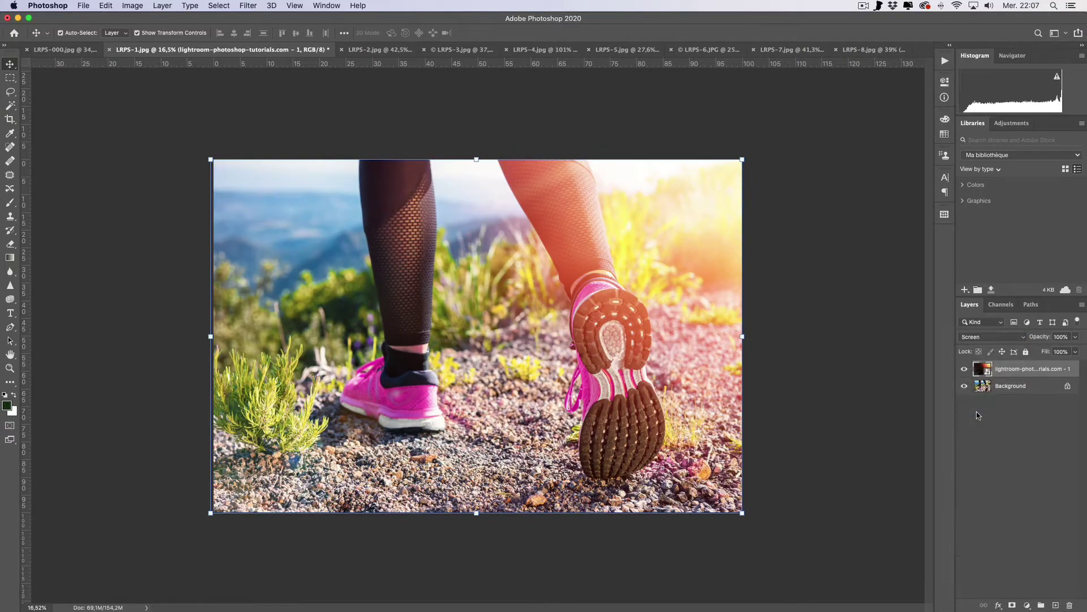
key(super+0)
super+click(912, 390)
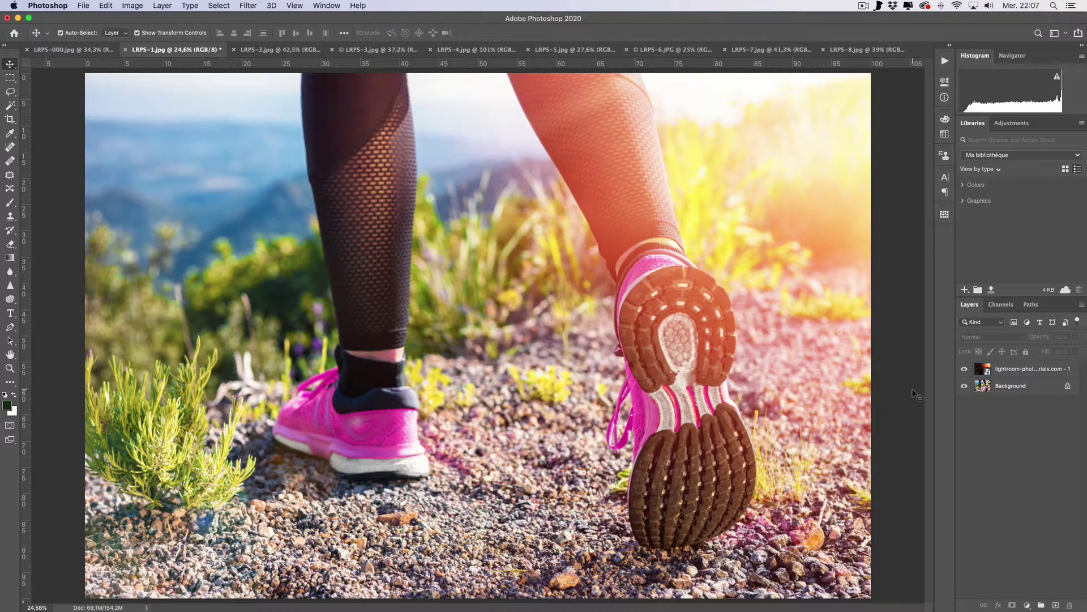
click(964, 369)
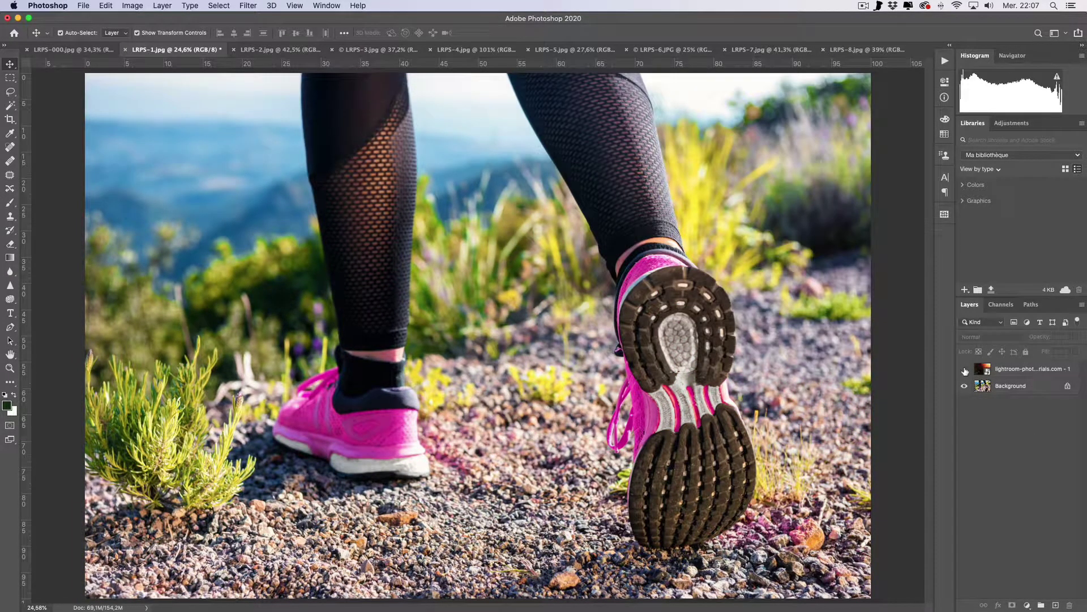
click(965, 369)
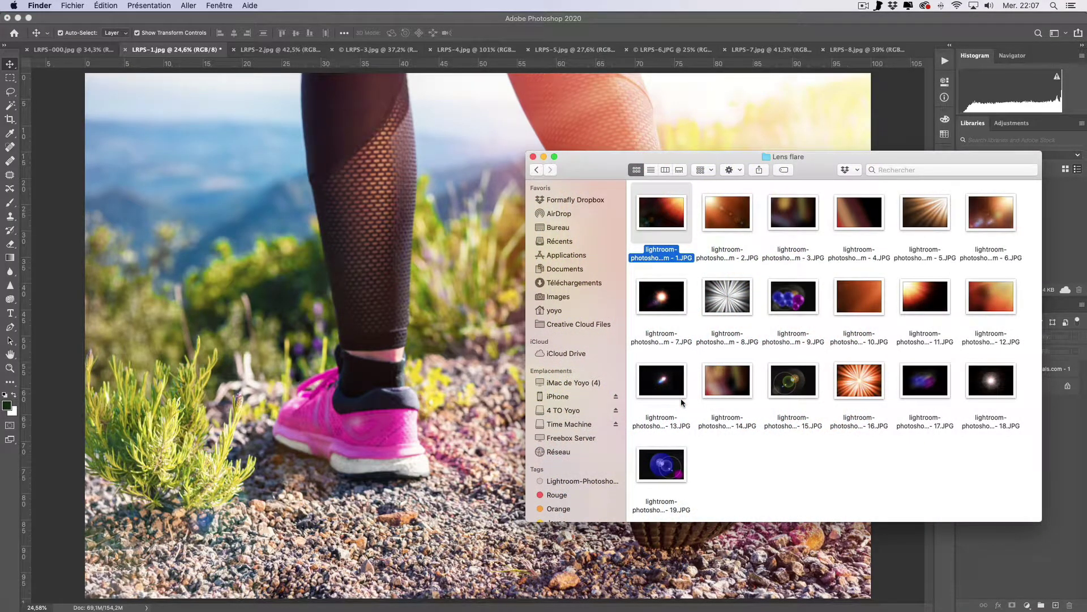
Step: Place lens flare image 17 from the Lens flare folder into LRPS-1.jpg, scaled to about 50% over the pink shoe on the ground
click(733, 222)
click(787, 222)
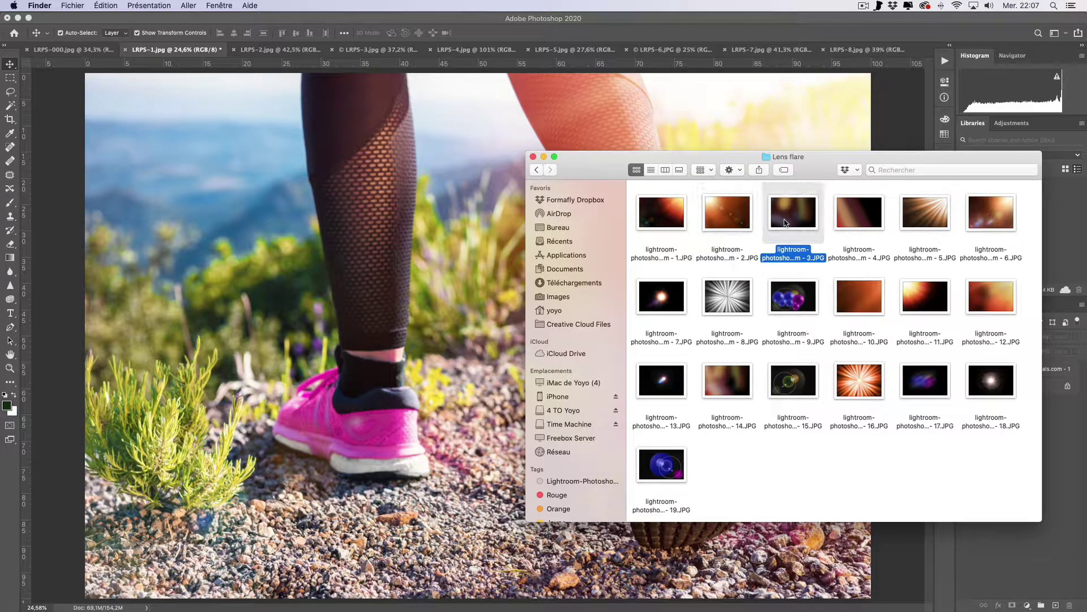
click(854, 221)
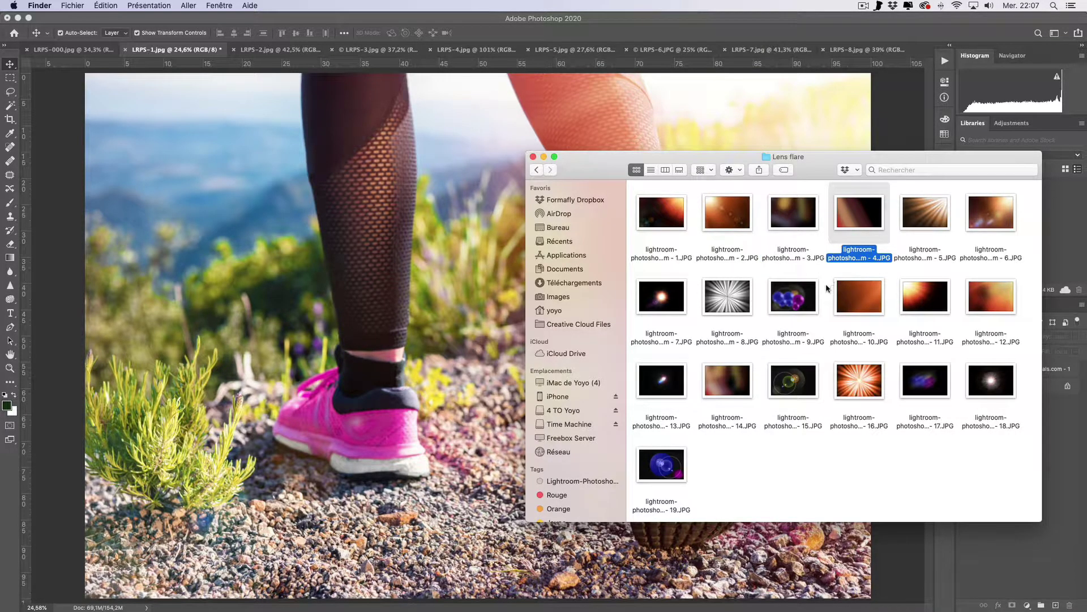
click(810, 294)
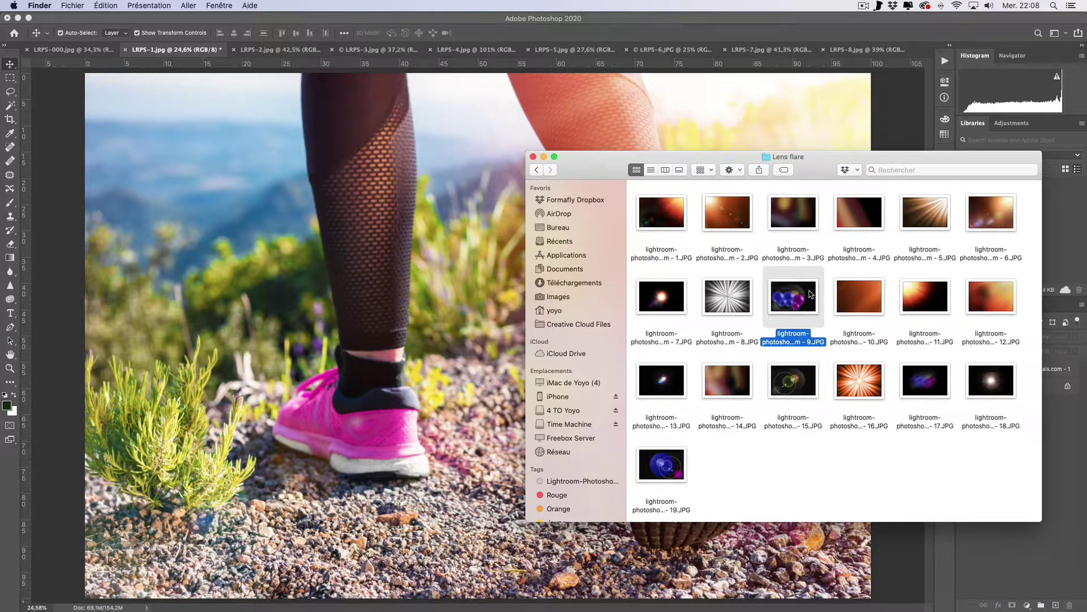
click(927, 385)
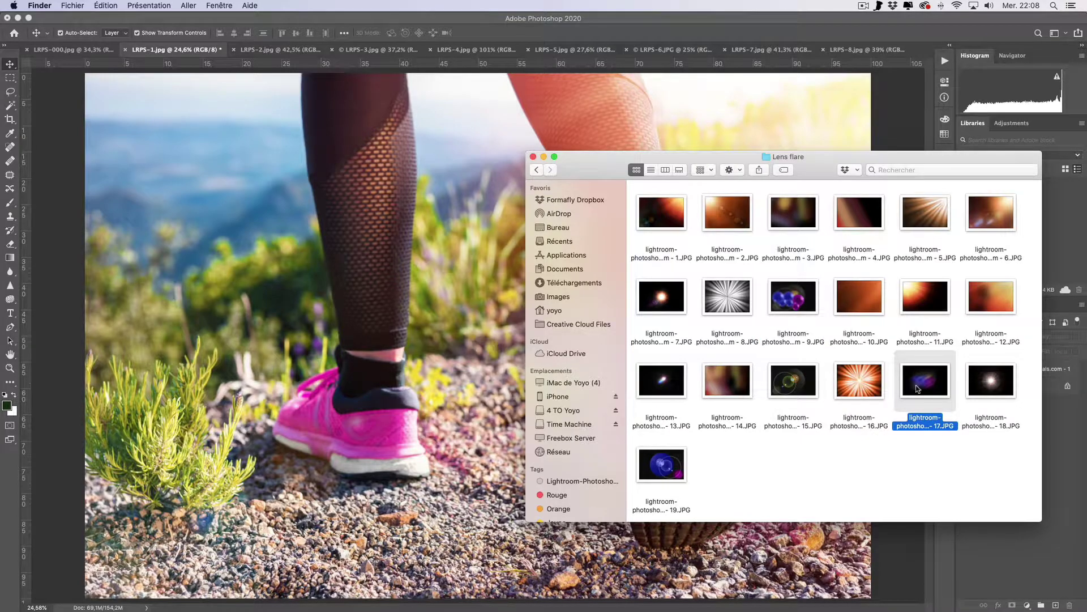
drag(918, 389, 400, 311)
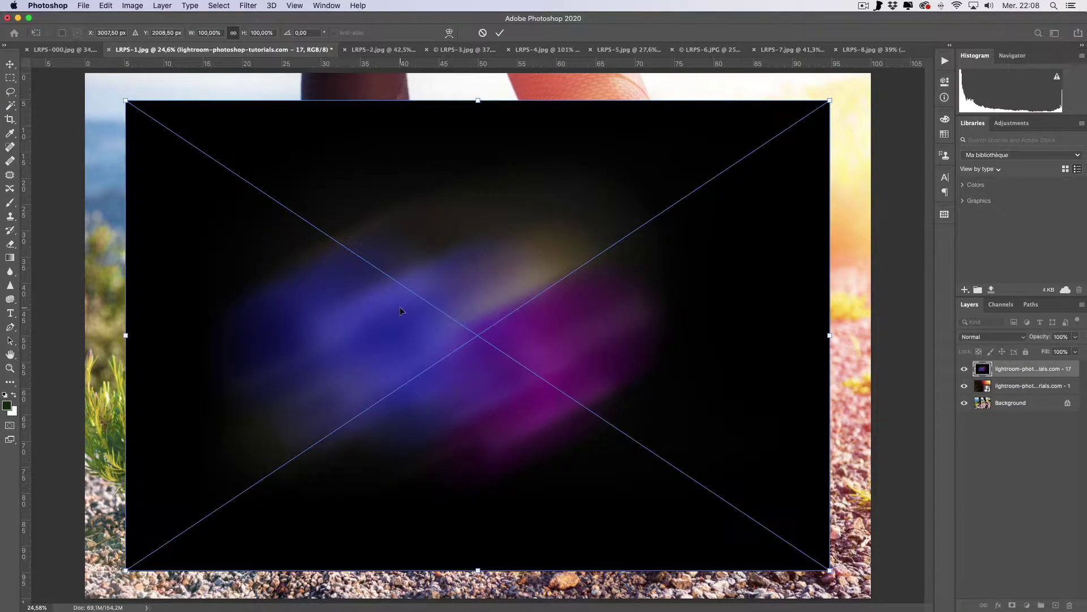
drag(830, 100, 449, 307)
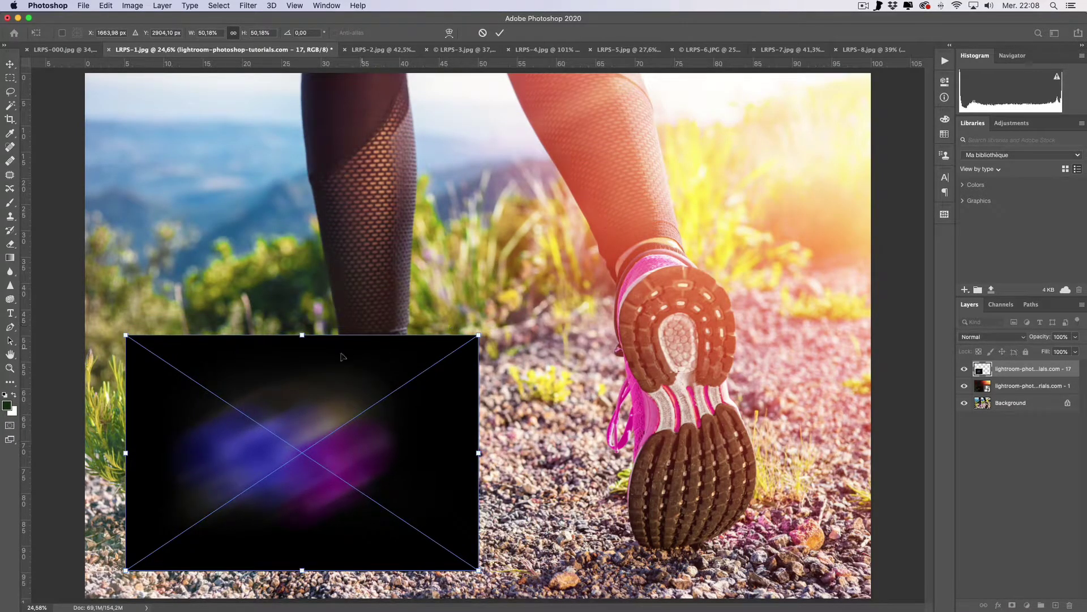
drag(330, 360, 359, 361)
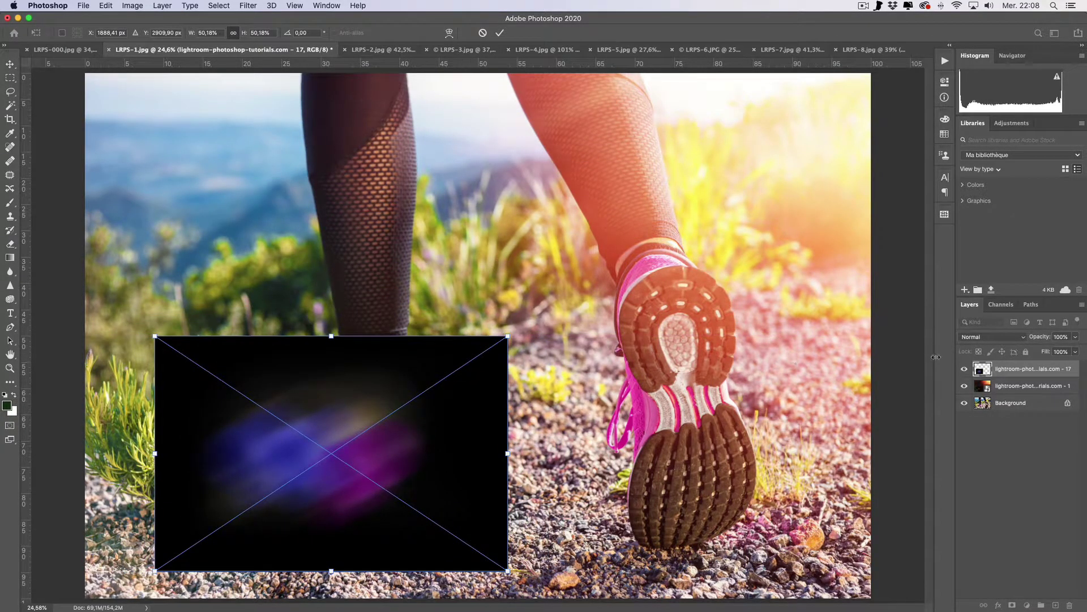
Step: Set the blue and purple flare's blend mode to Screen and commit its placement
click(979, 340)
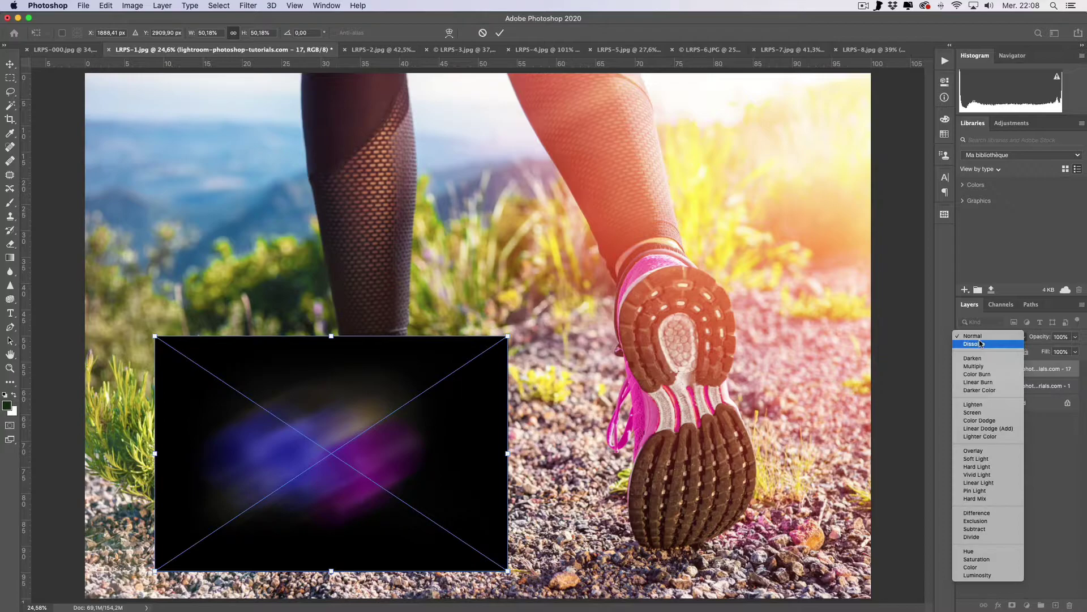
click(992, 415)
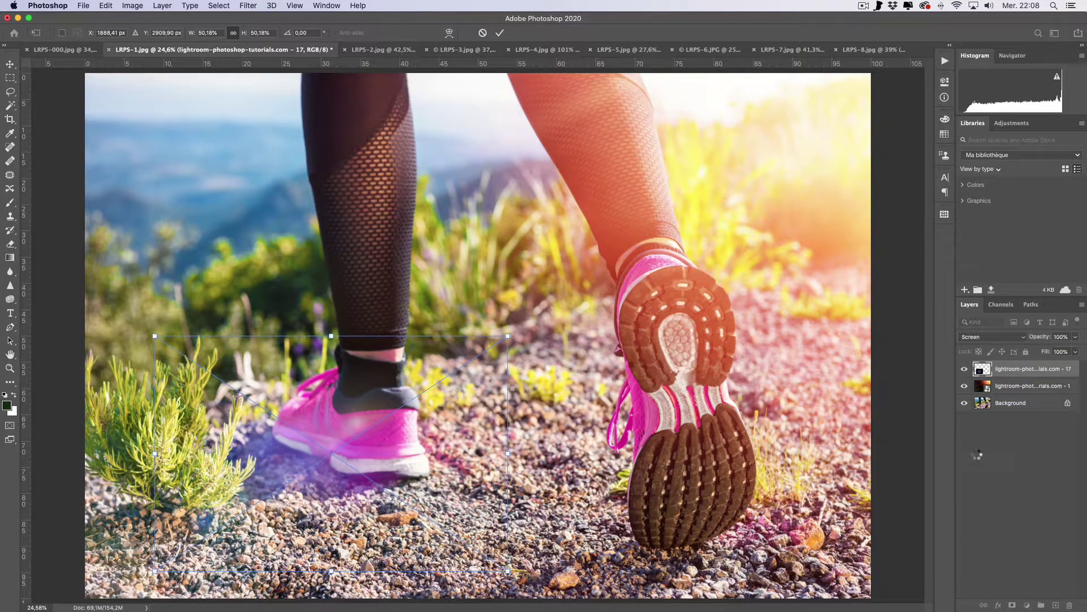
click(974, 453)
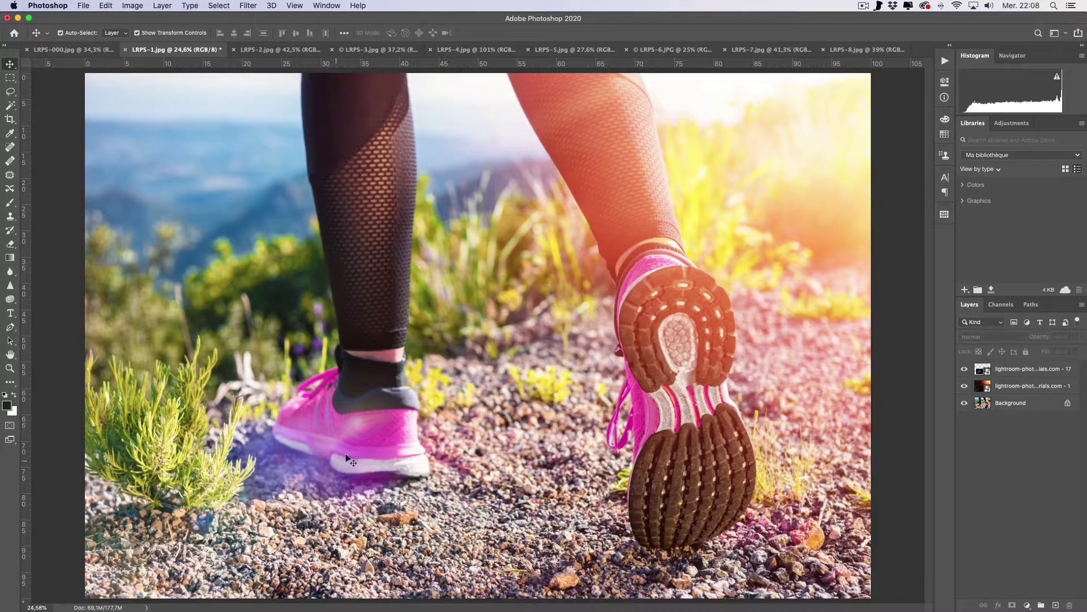
Step: Duplicate the blue and purple flare layer and move the copy over the ground beside the raised shoe's sole
click(298, 458)
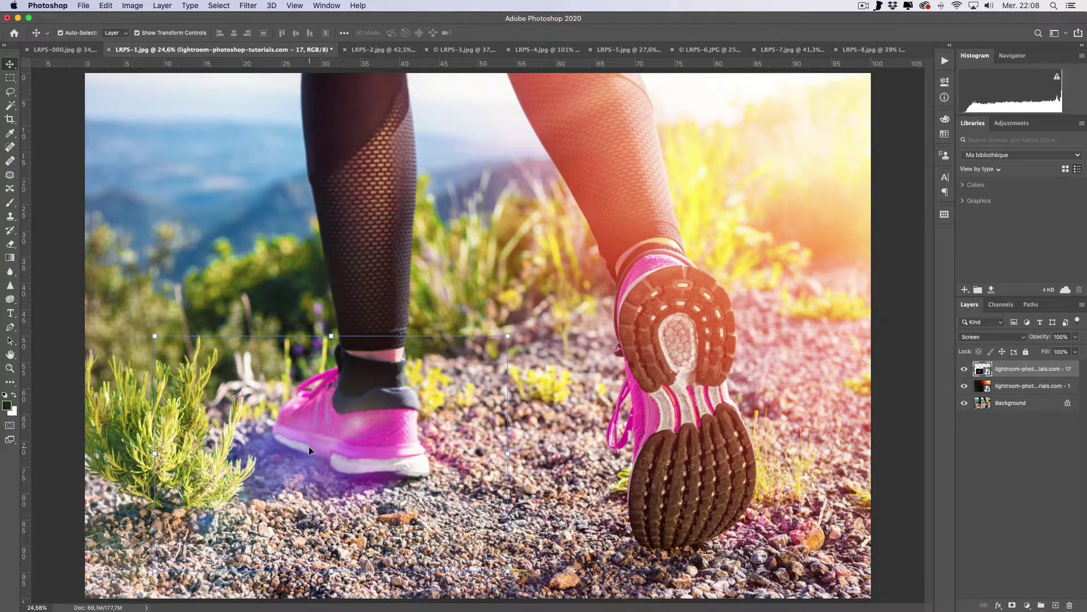
key(super+c)
key(super+v)
drag(468, 344, 611, 524)
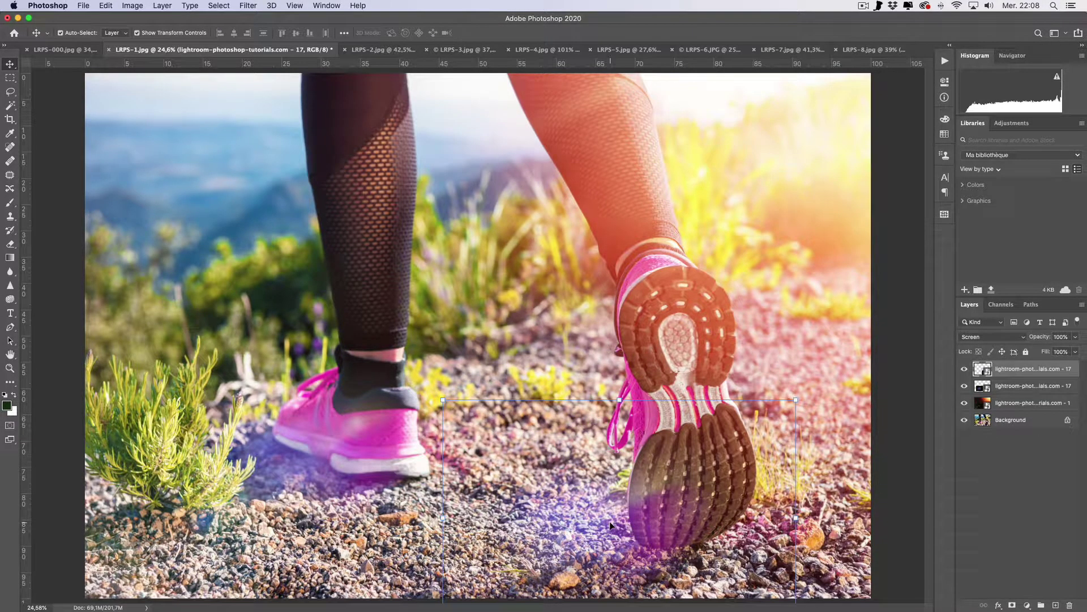
Step: Hide and show all three flare layers to compare the running-shoe photo without and with the effects
click(1023, 503)
drag(964, 374, 965, 405)
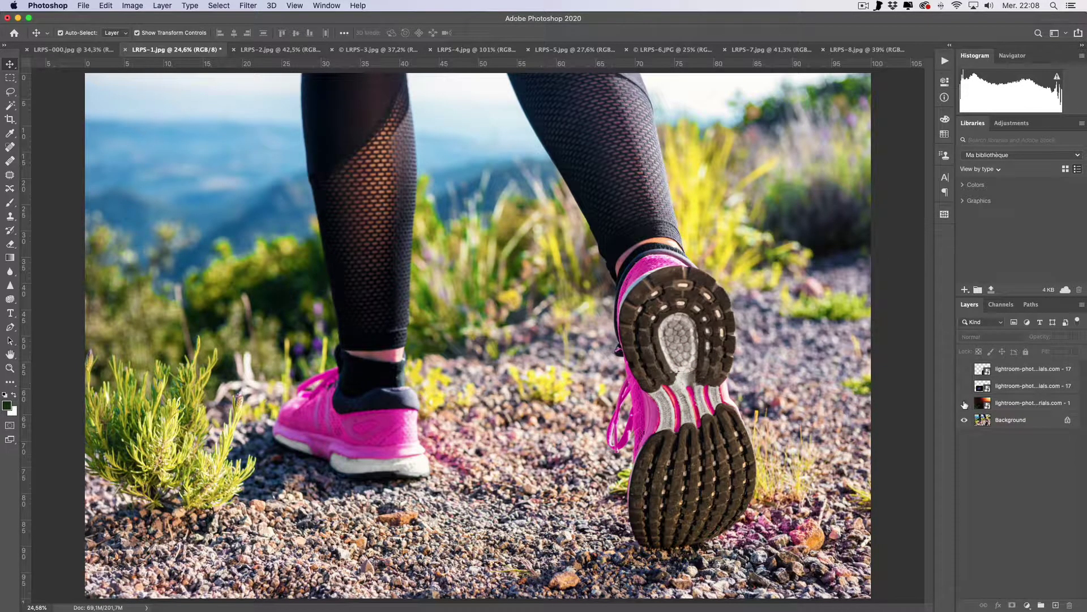
drag(965, 404, 966, 374)
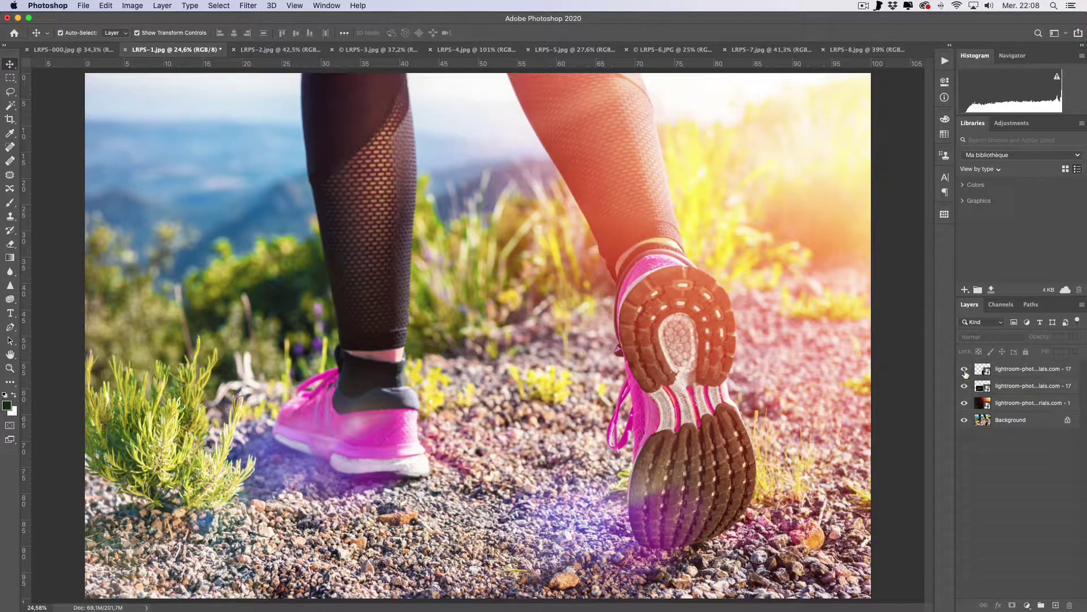
Step: Place lens flare image 1 in LRPS-2.jpg, flipped horizontally and stretched to cover the whole wedding photo
click(293, 49)
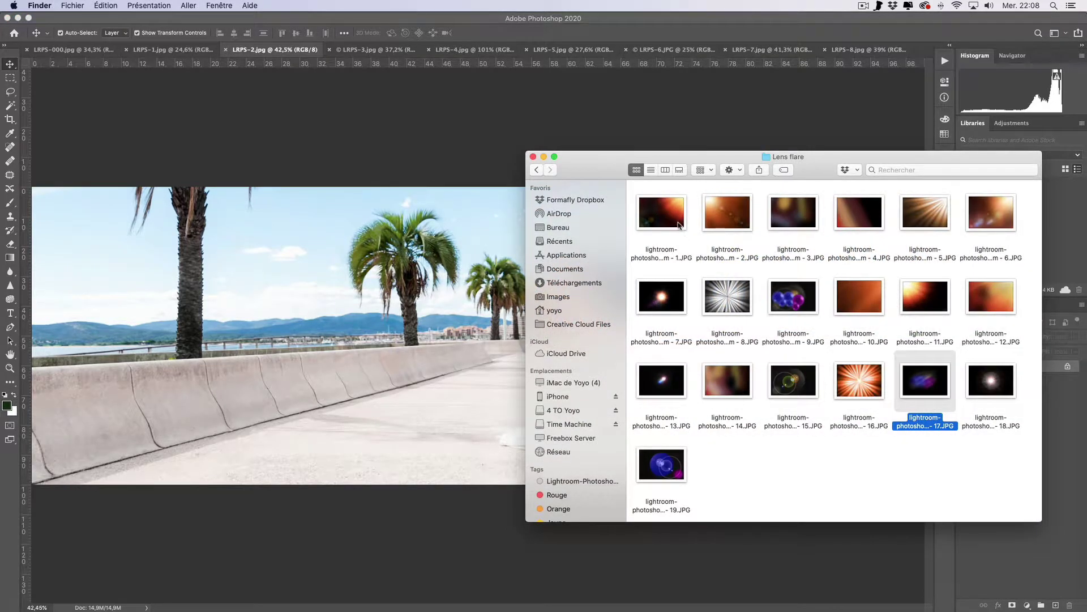
drag(679, 225, 389, 296)
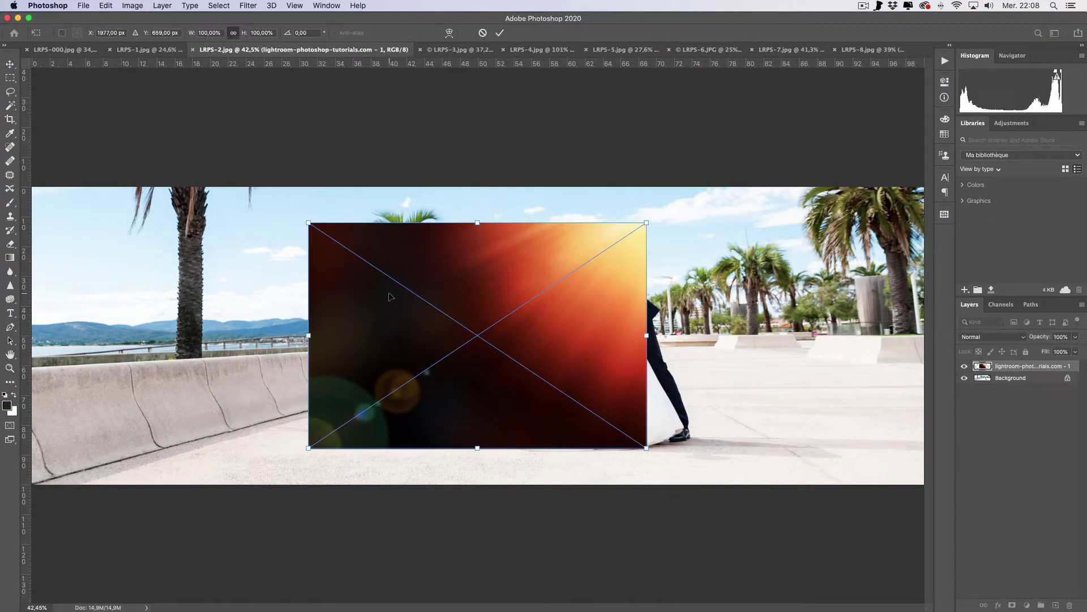
drag(647, 335, 32, 335)
drag(89, 287, 88, 258)
drag(308, 412, 921, 483)
key(Return)
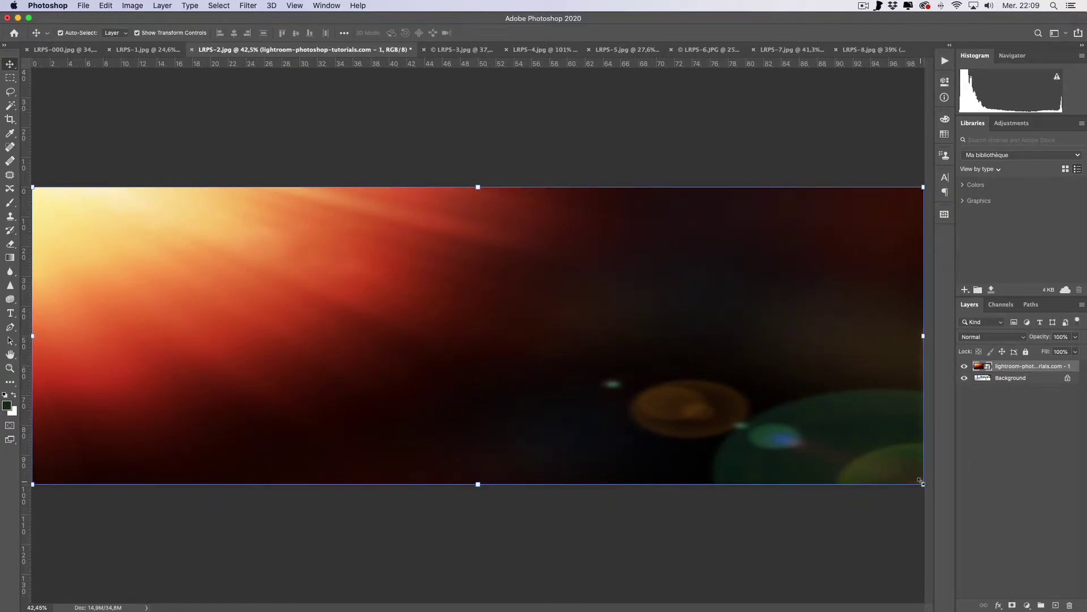
Step: Blend the flare over the wedding photo with Screen mode and toggle the layer's visibility to compare the effect
click(1011, 337)
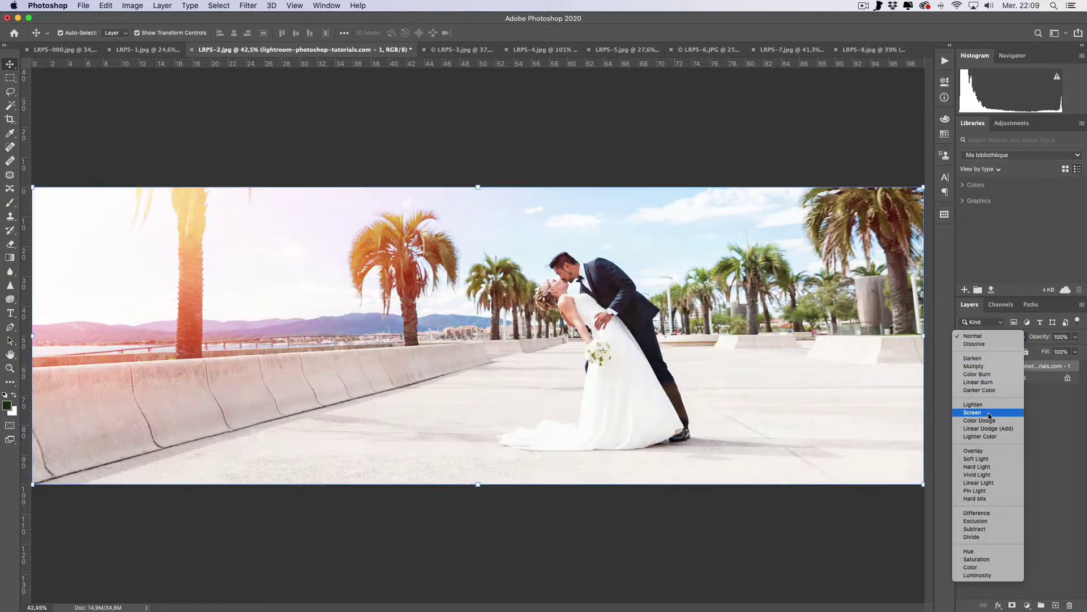
click(988, 413)
click(766, 527)
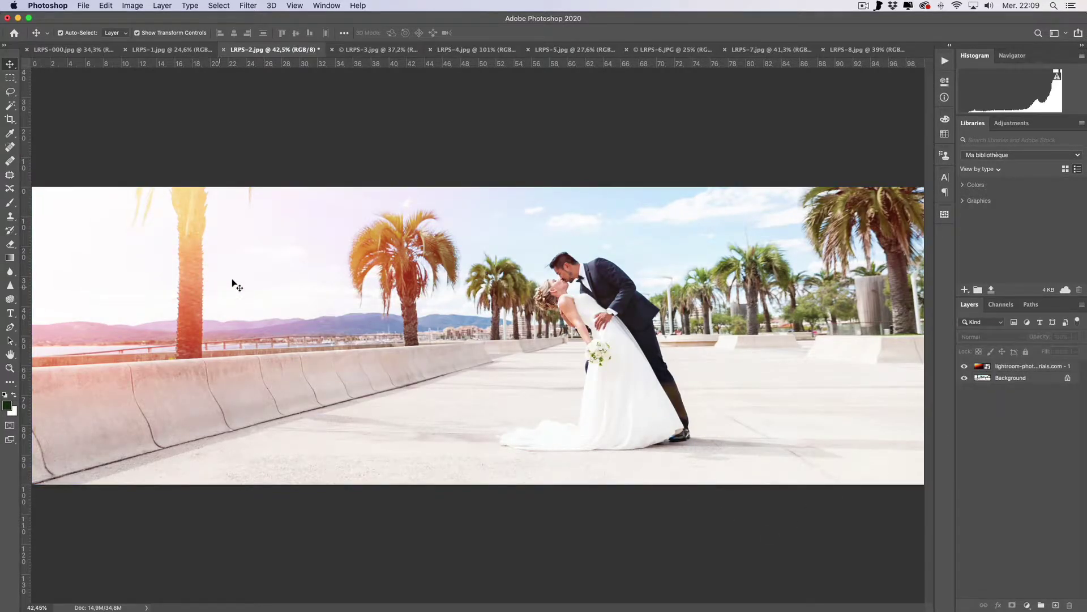
click(964, 367)
click(964, 366)
Step: Place lens flare image 2 in LRPS-3.jpg, scaled up to cover the whole jet photo
click(369, 49)
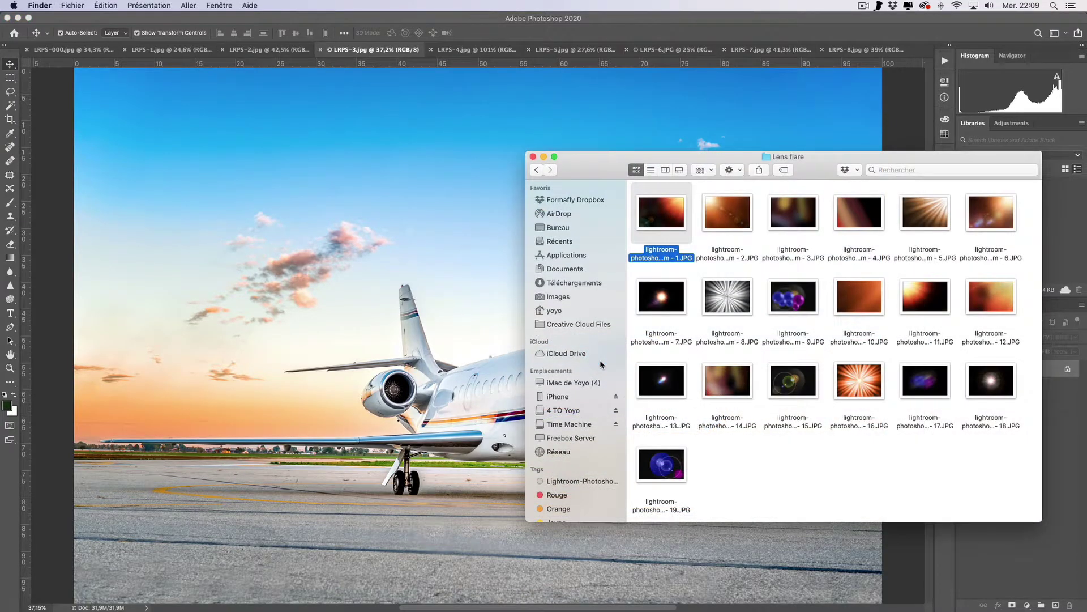
drag(732, 219, 368, 272)
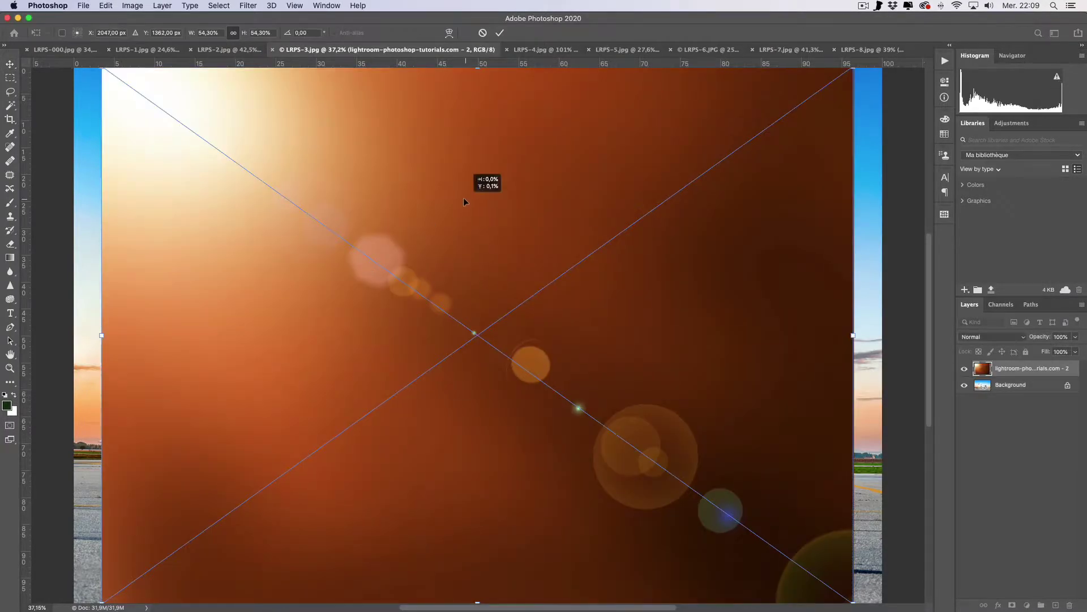
drag(822, 602, 894, 598)
click(916, 466)
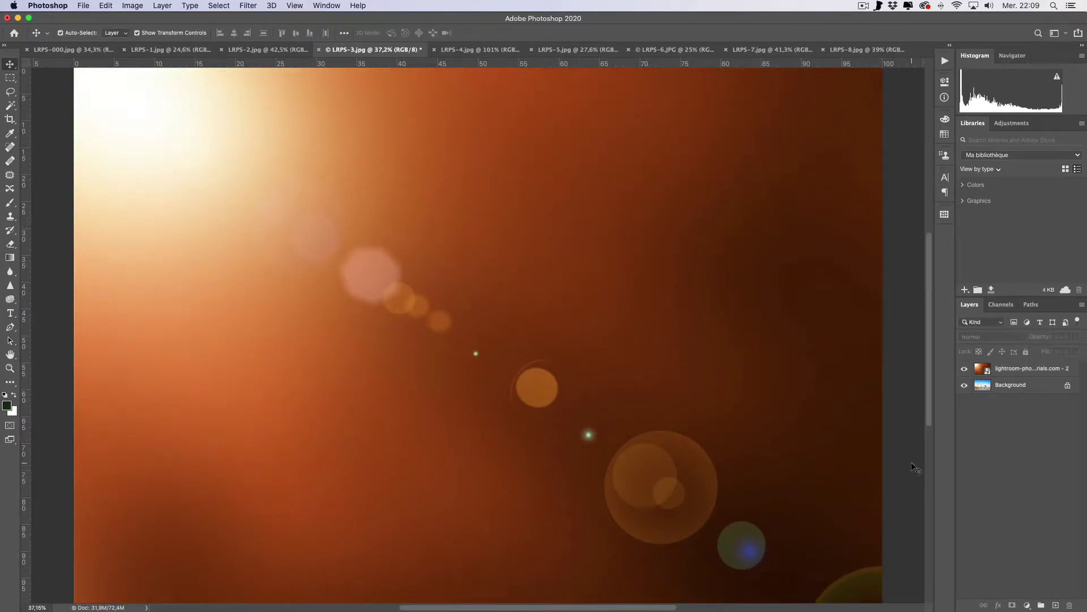
Step: Set the flare layer over the jet photo to Screen blend mode and deselect it
click(1007, 368)
click(997, 337)
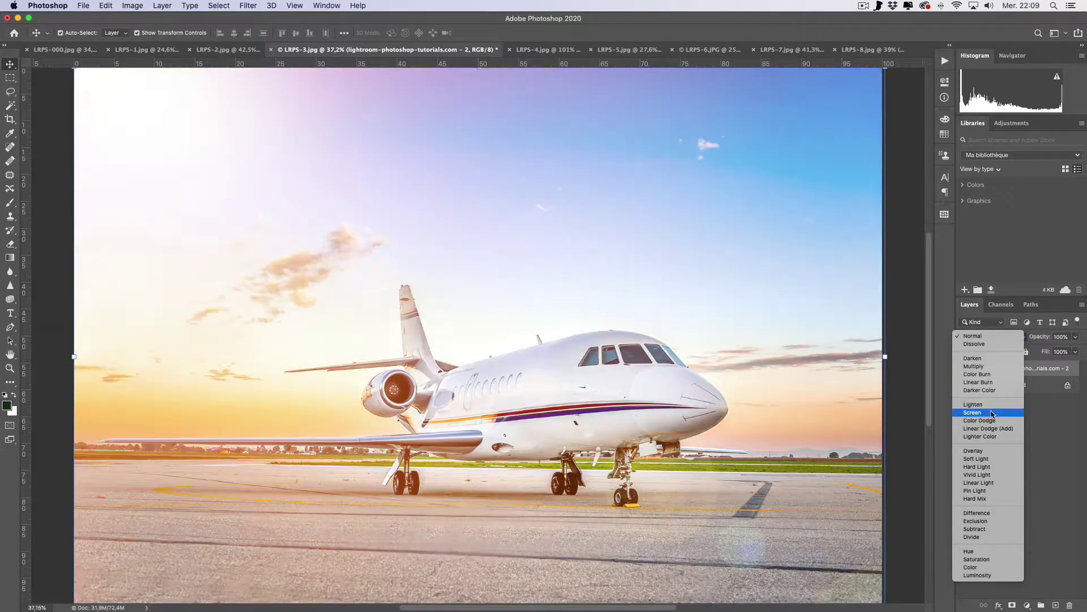
click(993, 413)
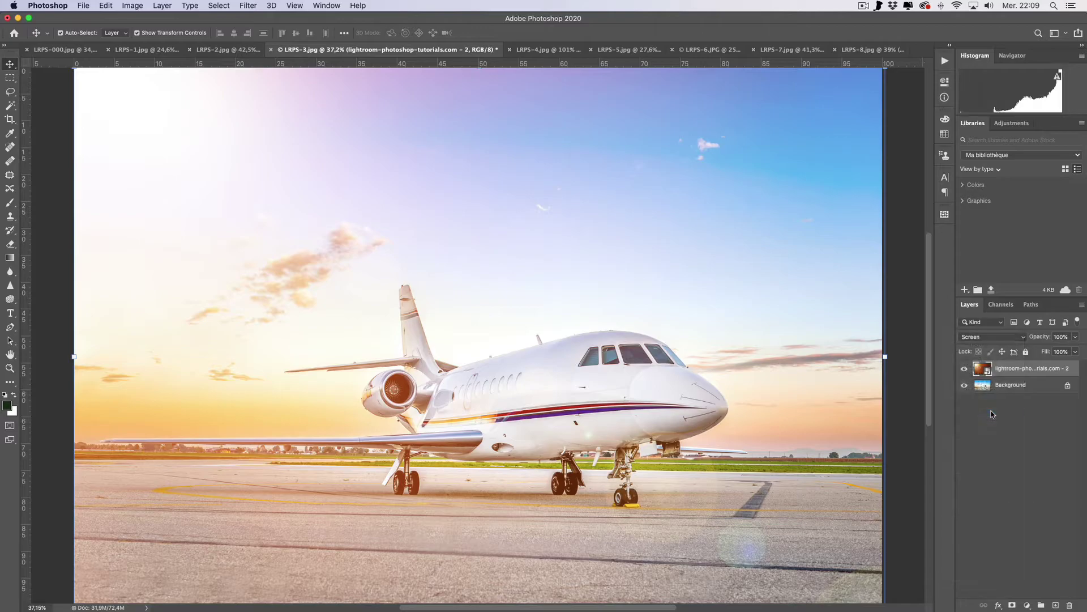
click(908, 407)
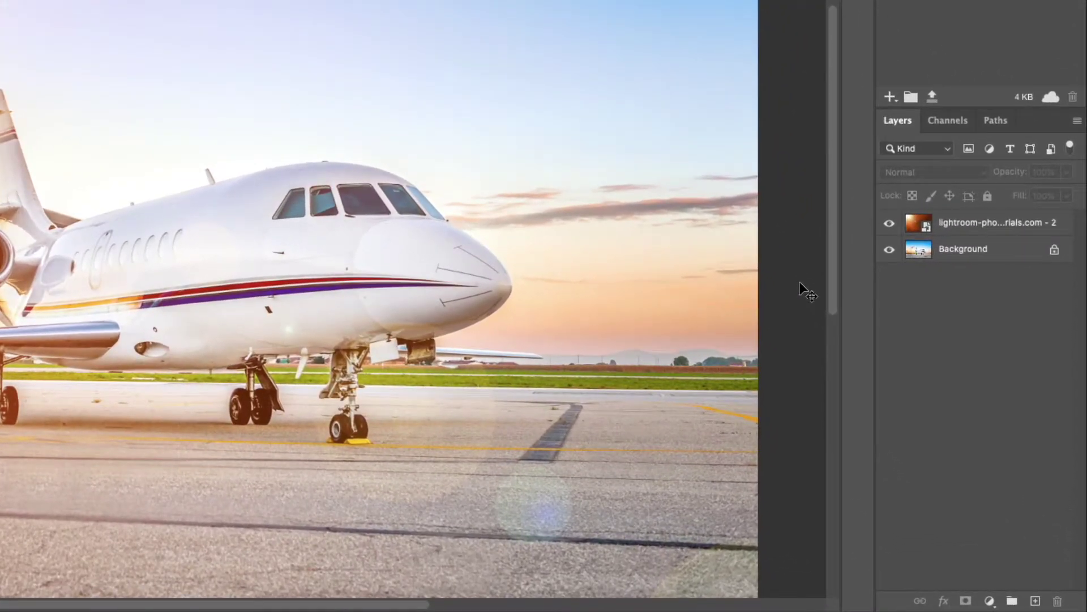
Step: Add a layer mask to the flare layer in the jet photo and make the mask active for editing
click(927, 241)
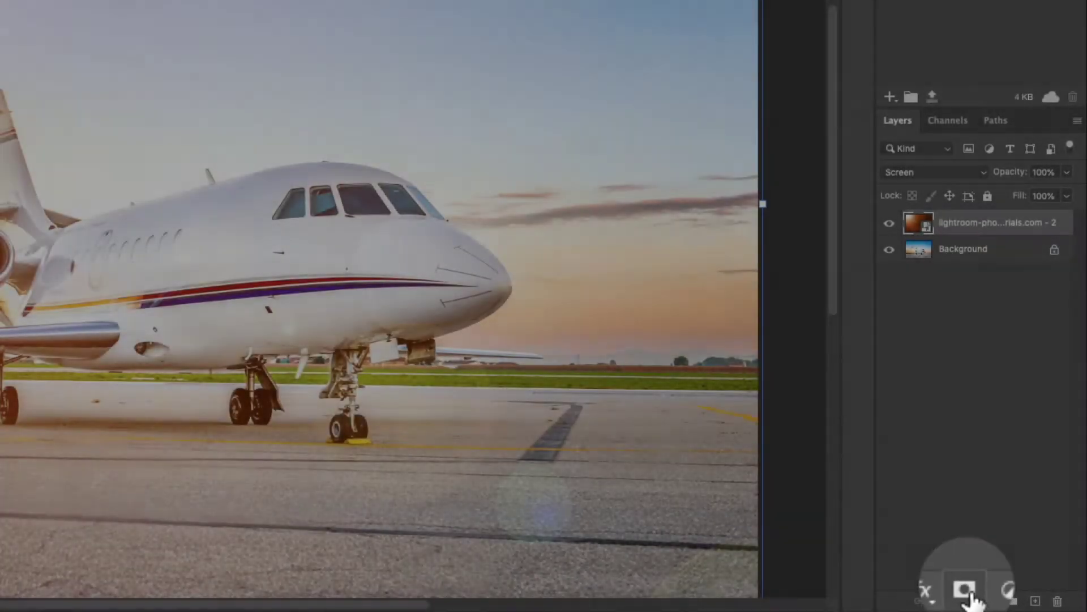
click(967, 602)
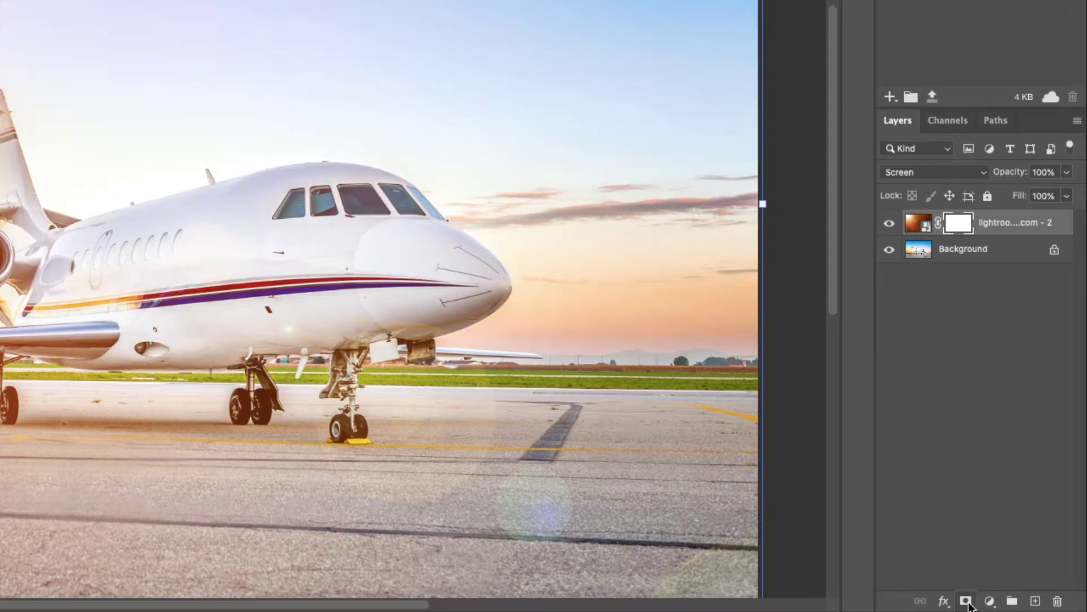
click(967, 260)
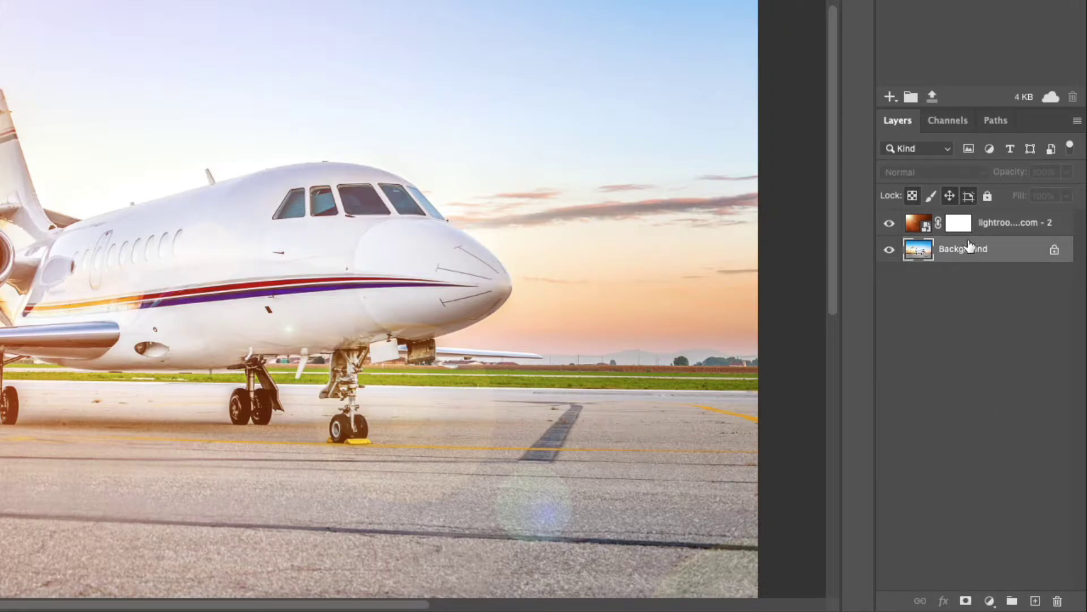
click(916, 225)
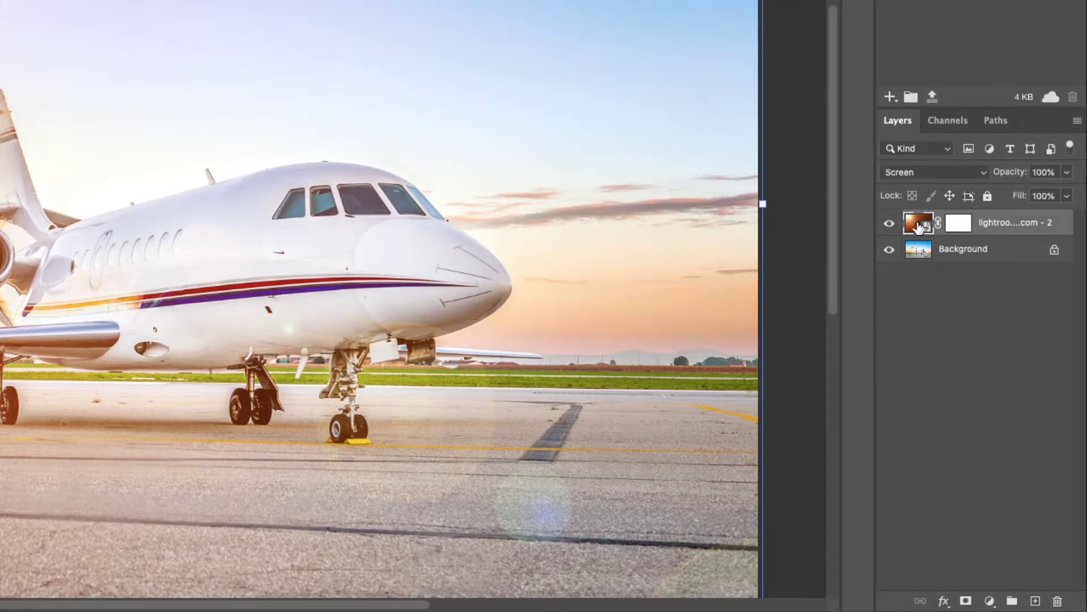
click(957, 228)
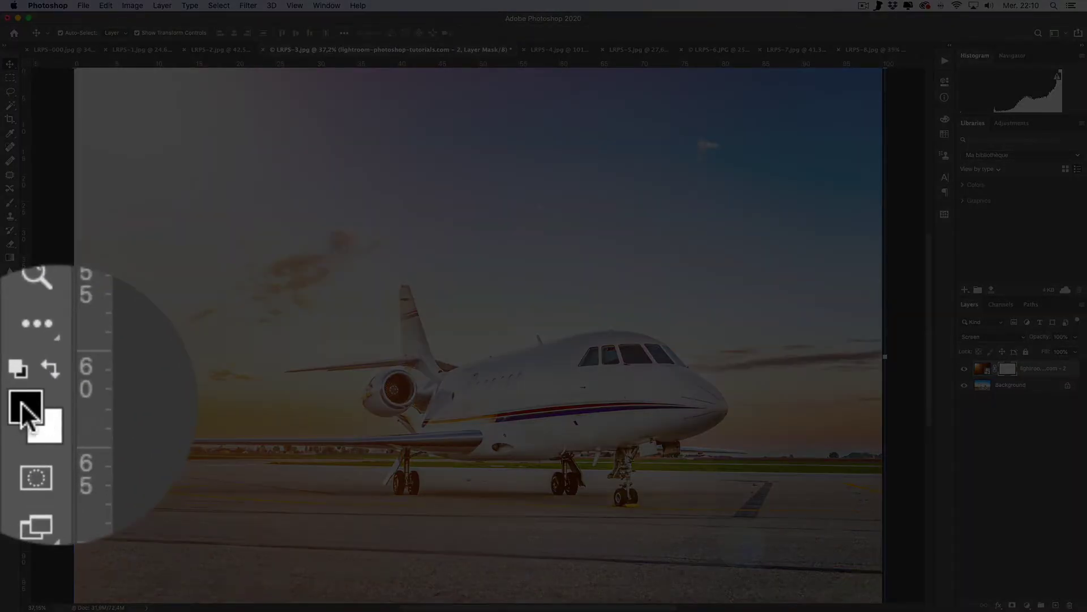
Step: Swap the foreground and background colours back and forth, finishing with black as the foreground colour
click(60, 369)
click(60, 368)
click(60, 369)
click(60, 368)
key(x)
key(x)
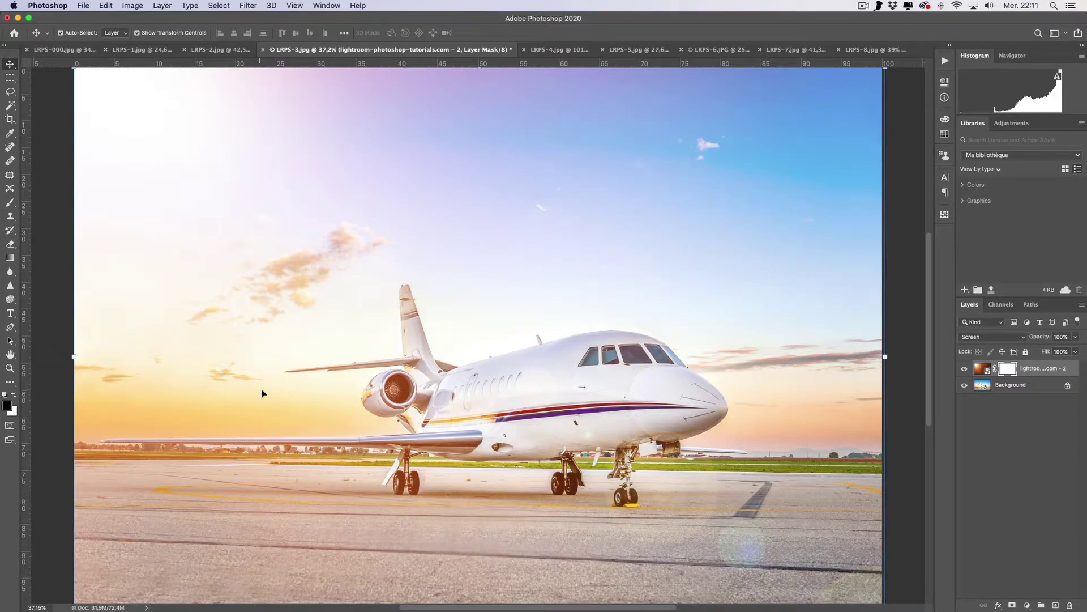
Step: Activate the Brush tool with a Soft Round tip sized 338 px at 0% hardness
key(b)
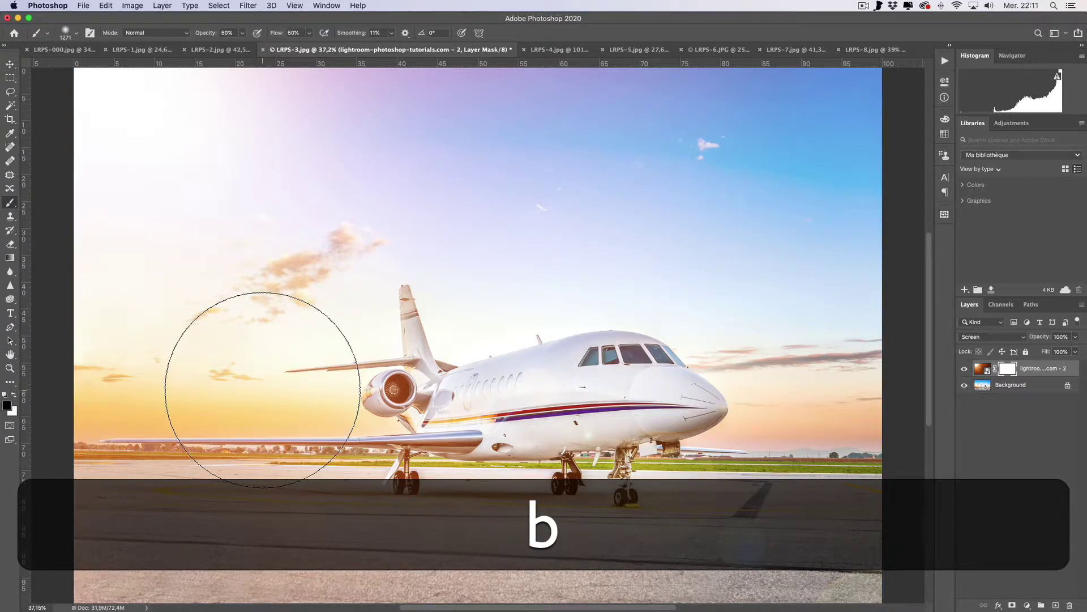
ctrl+alt+drag(376, 386, 289, 395)
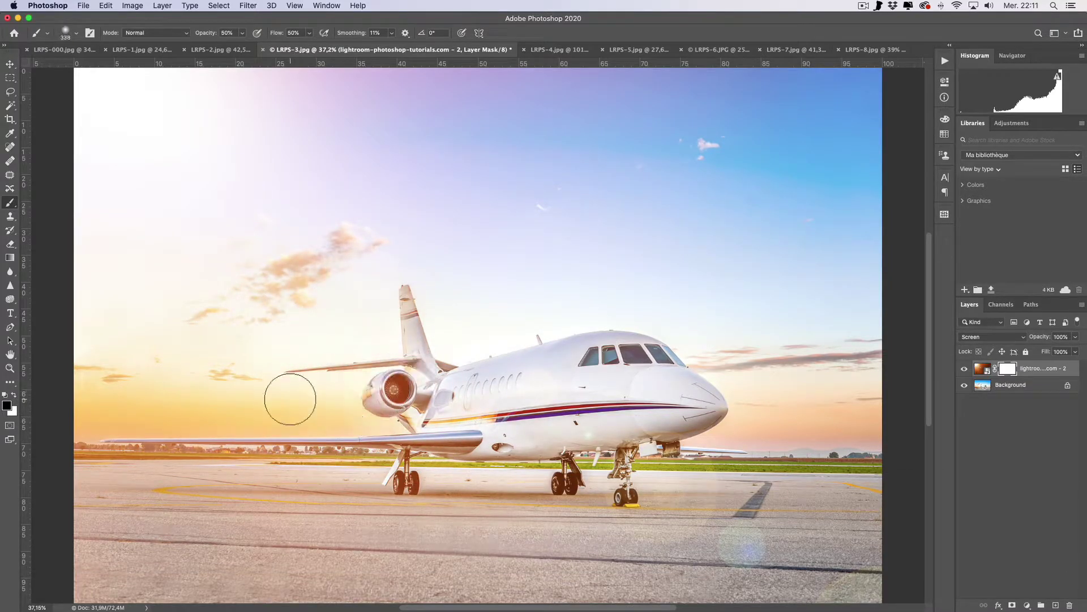
right_click(295, 316)
click(352, 285)
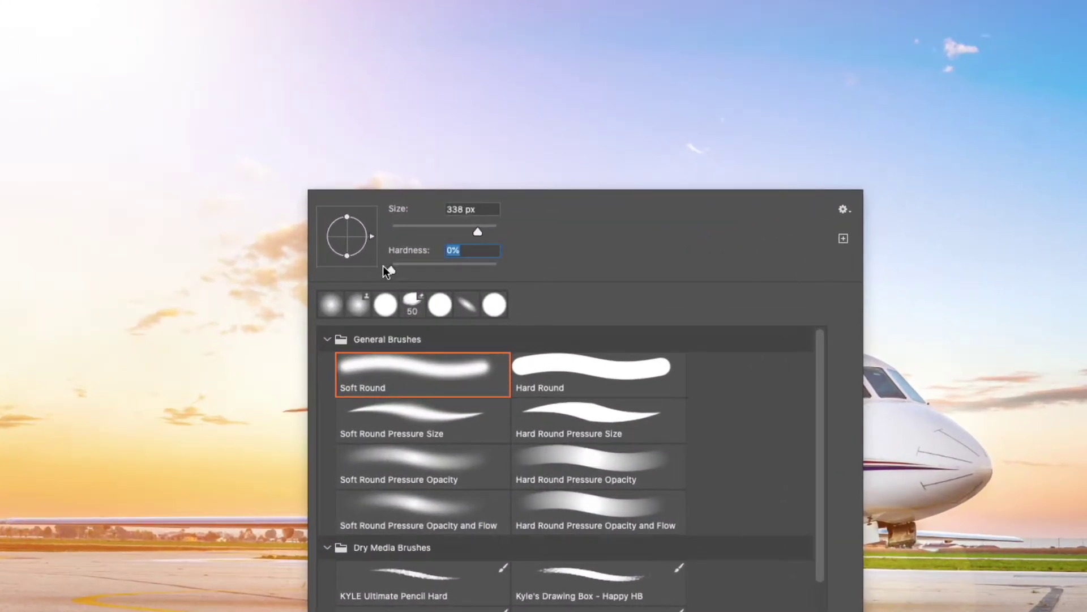
click(210, 291)
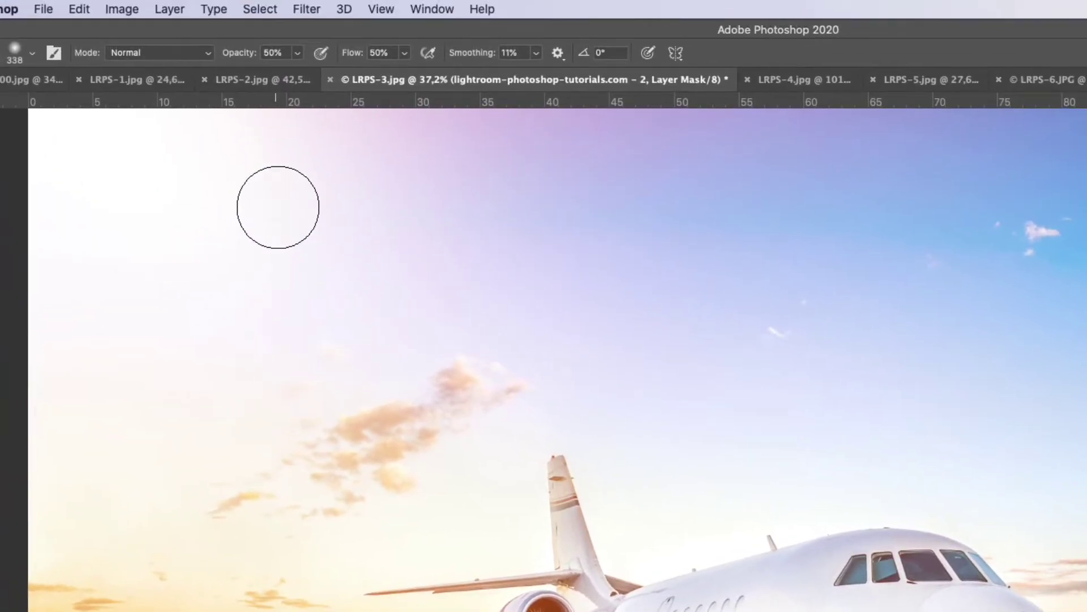
Step: Paint the flare out of the upper sky on the mask with a 1243 px brush at 79% opacity and 52% flow
click(259, 53)
text(79)
key(Return)
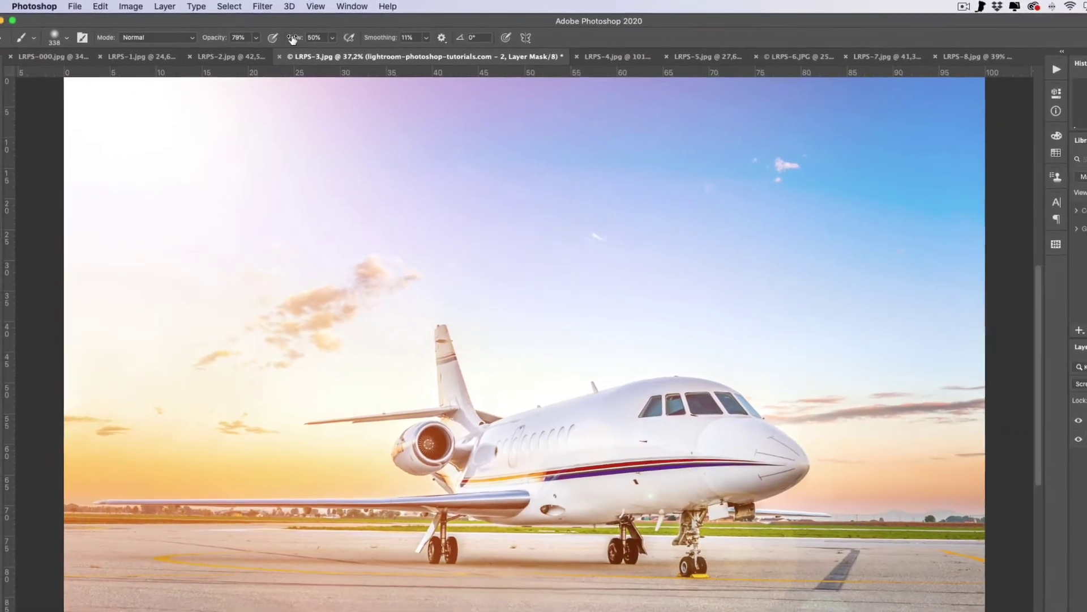
drag(349, 53, 351, 53)
mouse_move(272, 155)
mouse_down()
mouse_move(357, 153)
mouse_move(109, 120)
mouse_move(789, 110)
mouse_up()
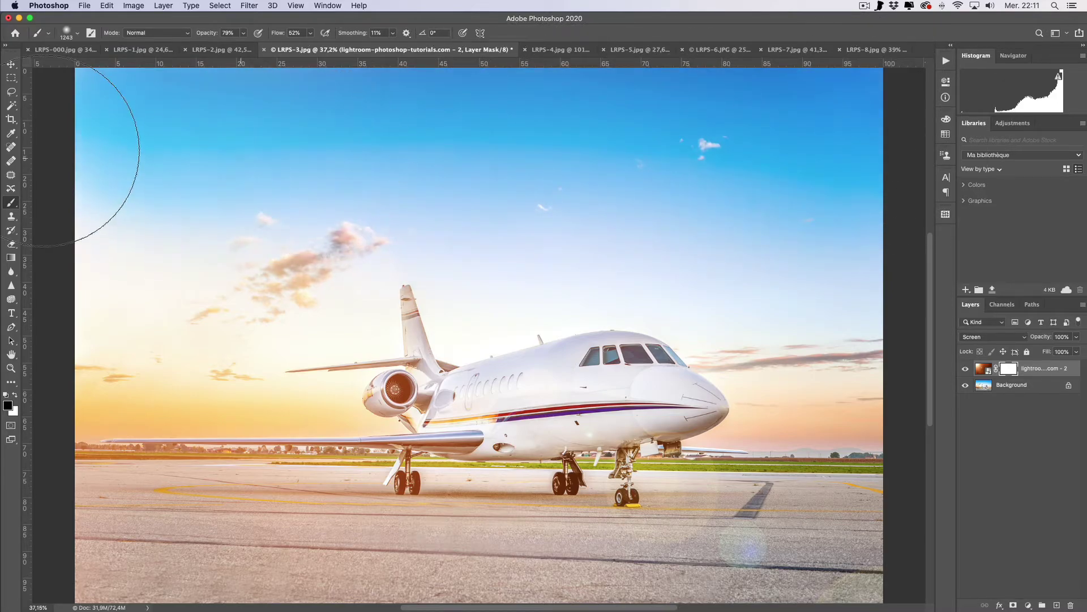
Step: Paint over the jet on the mask at 30% brush opacity and toggle the flare layer's visibility to compare
drag(211, 34, 184, 36)
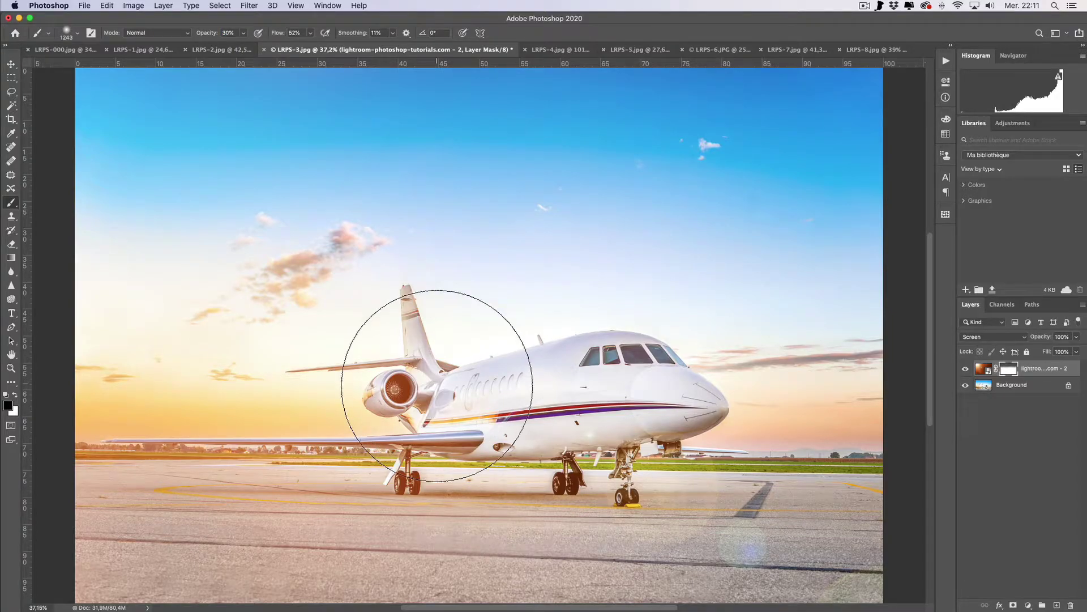
mouse_move(418, 402)
mouse_down()
mouse_move(659, 398)
mouse_move(602, 430)
mouse_move(543, 433)
mouse_up()
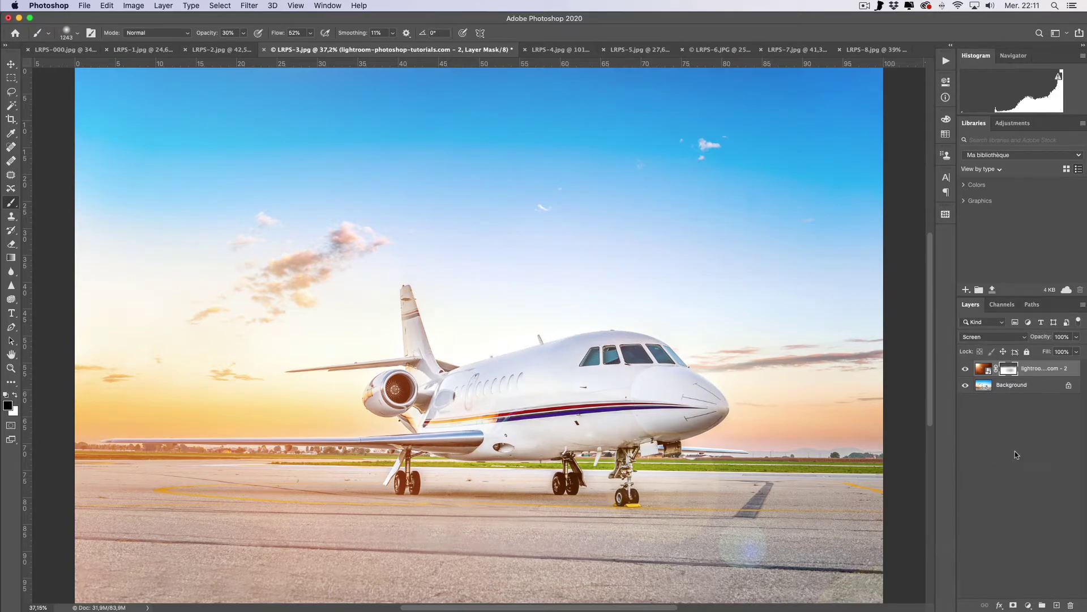
click(965, 369)
click(965, 370)
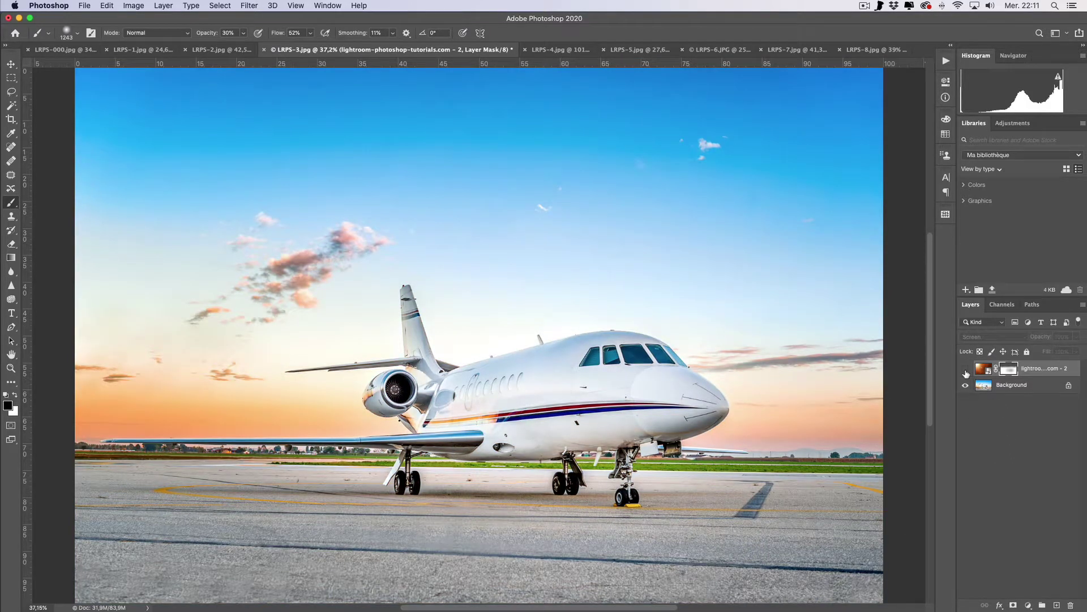
click(965, 369)
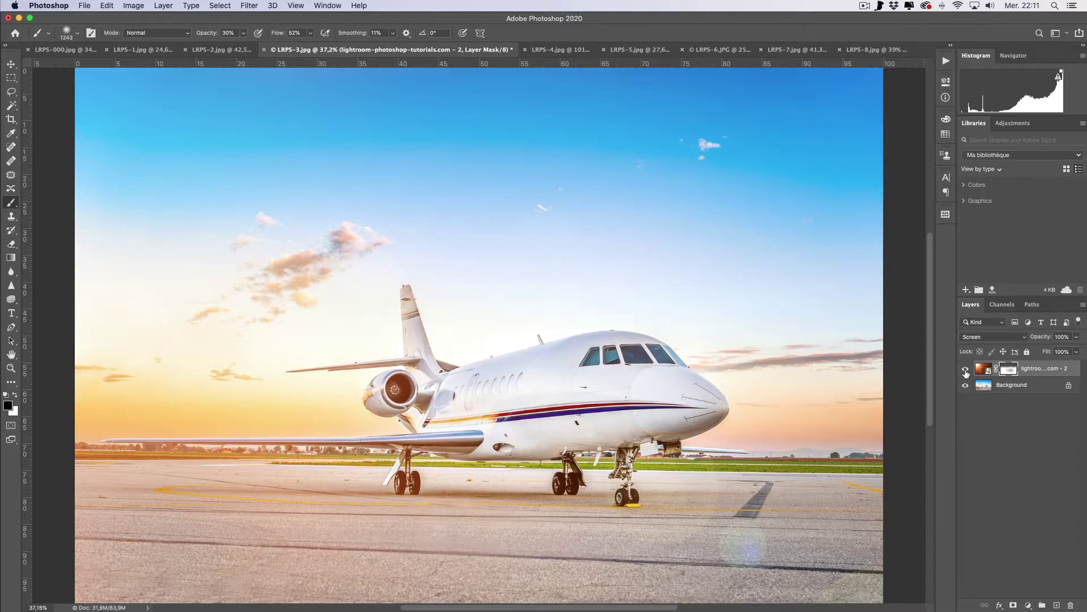
click(965, 370)
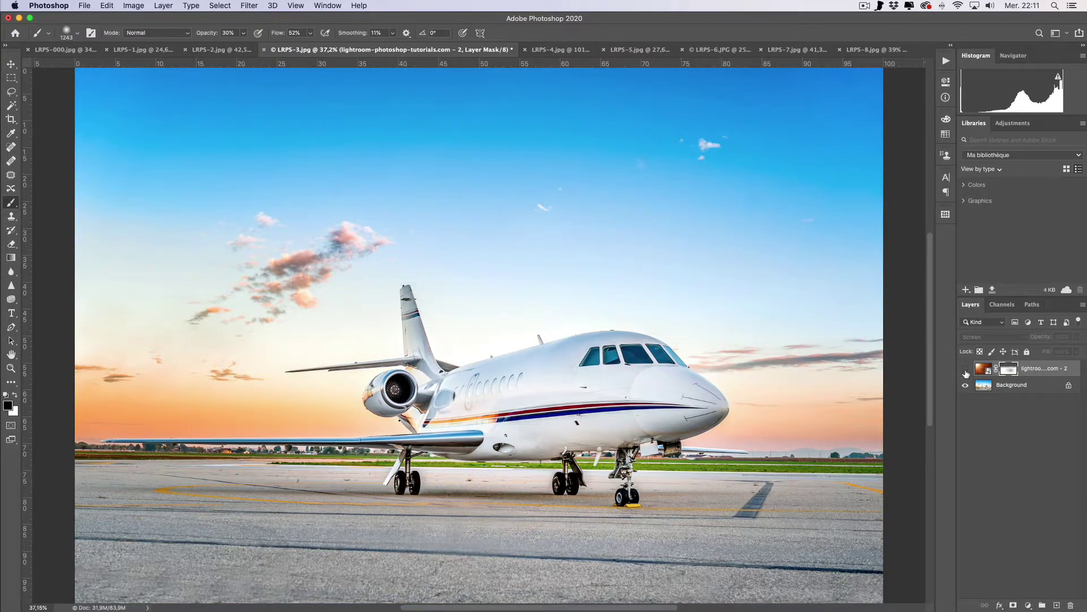
click(966, 369)
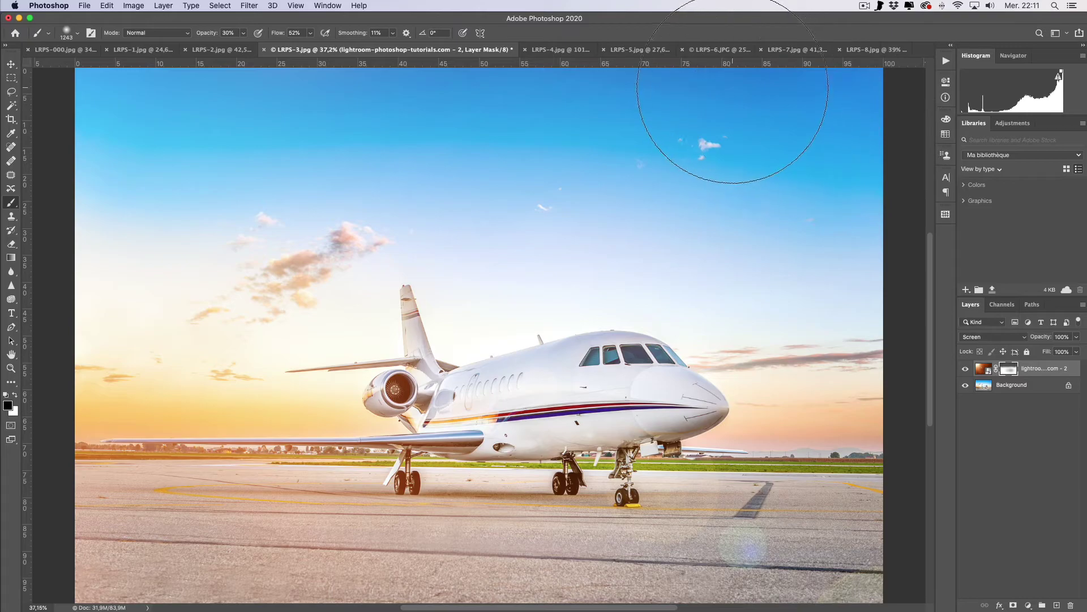
Step: Place lens flare image 14 over the ladybug photo LRPS-4.jpg as a new layer and blend it in Screen mode
click(572, 50)
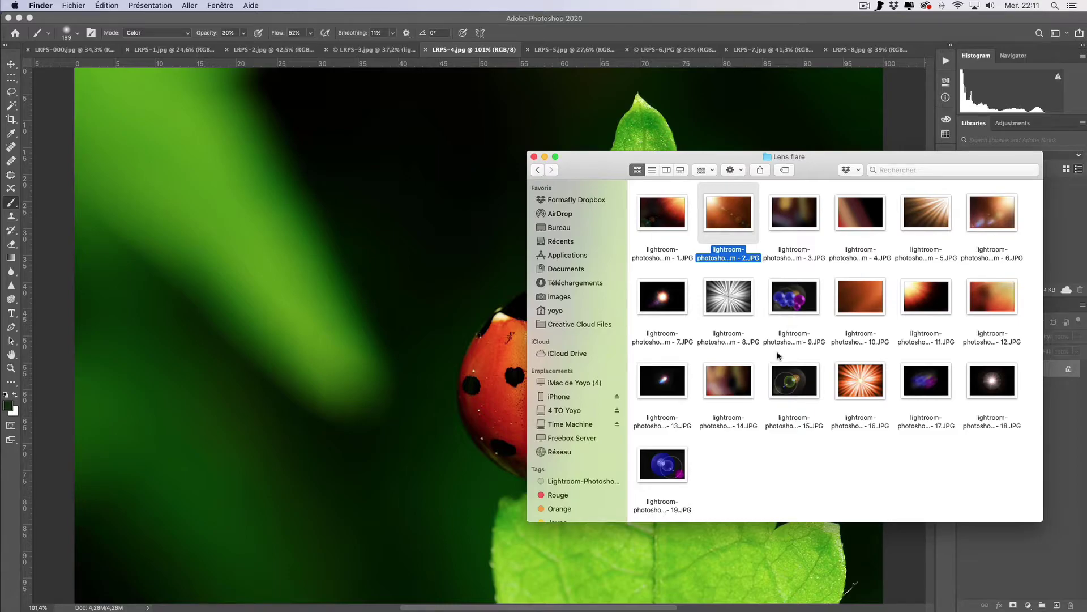
click(731, 382)
drag(730, 393, 417, 374)
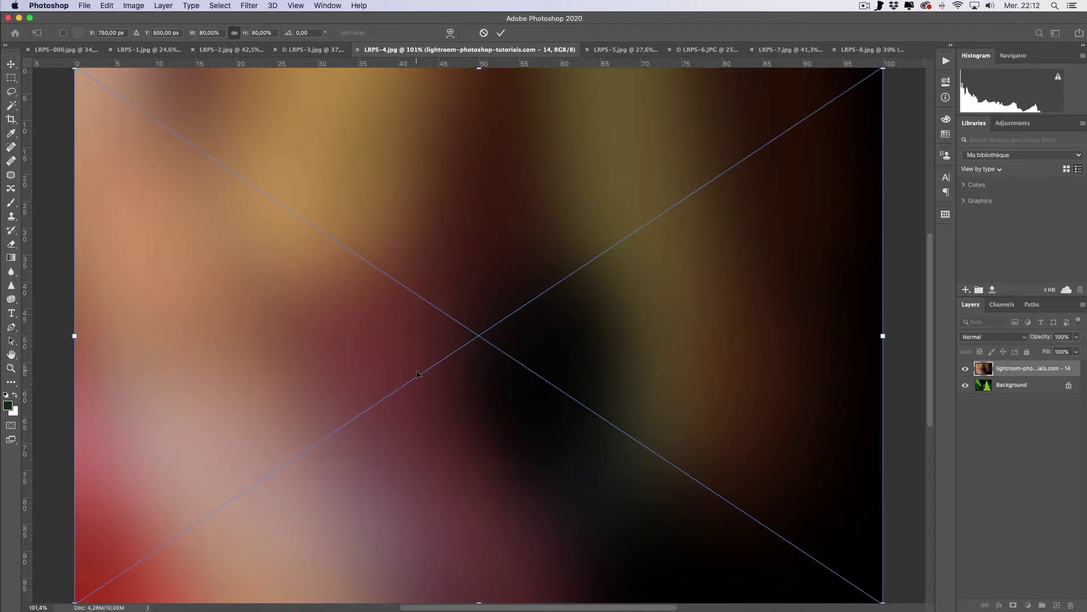
click(986, 339)
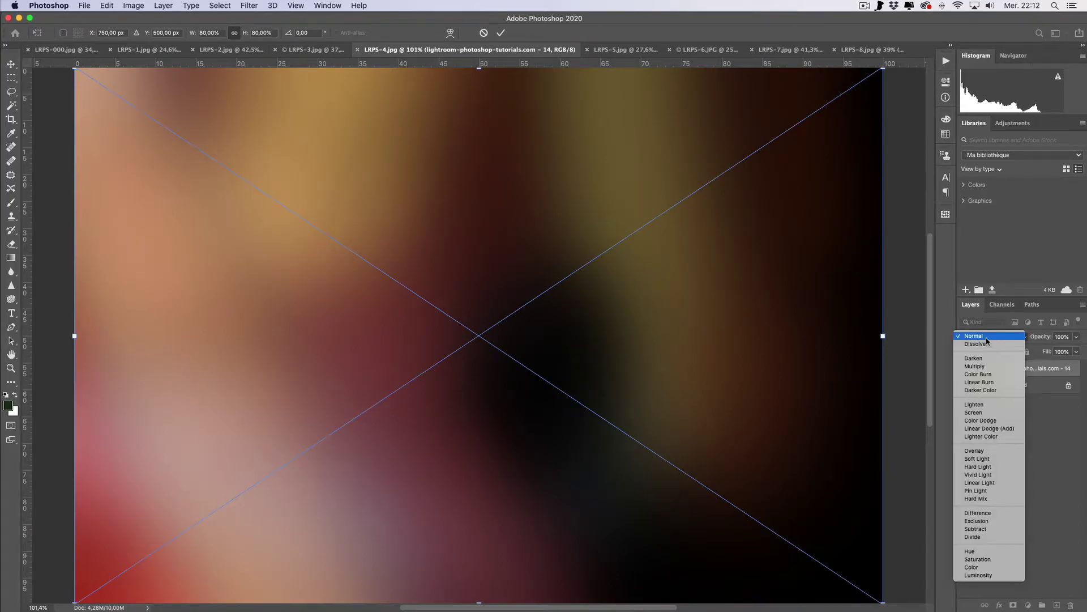
click(971, 413)
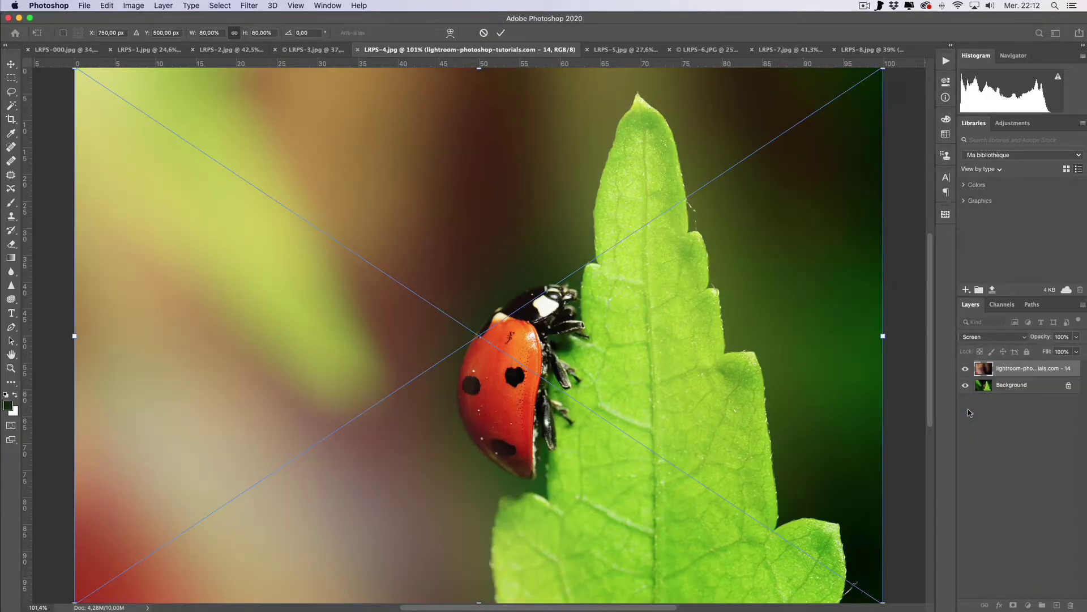
key(Return)
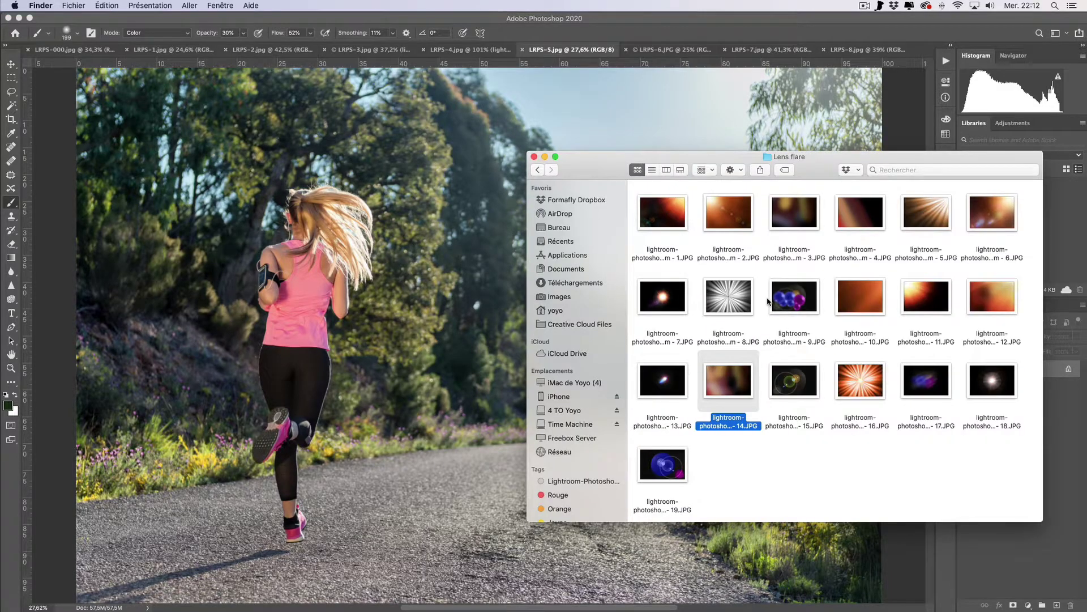
Step: Place lens flare image 1 on the runner photo LRPS-5.jpg, align it to the upper-right corner and enlarge it to cover the photo
click(661, 224)
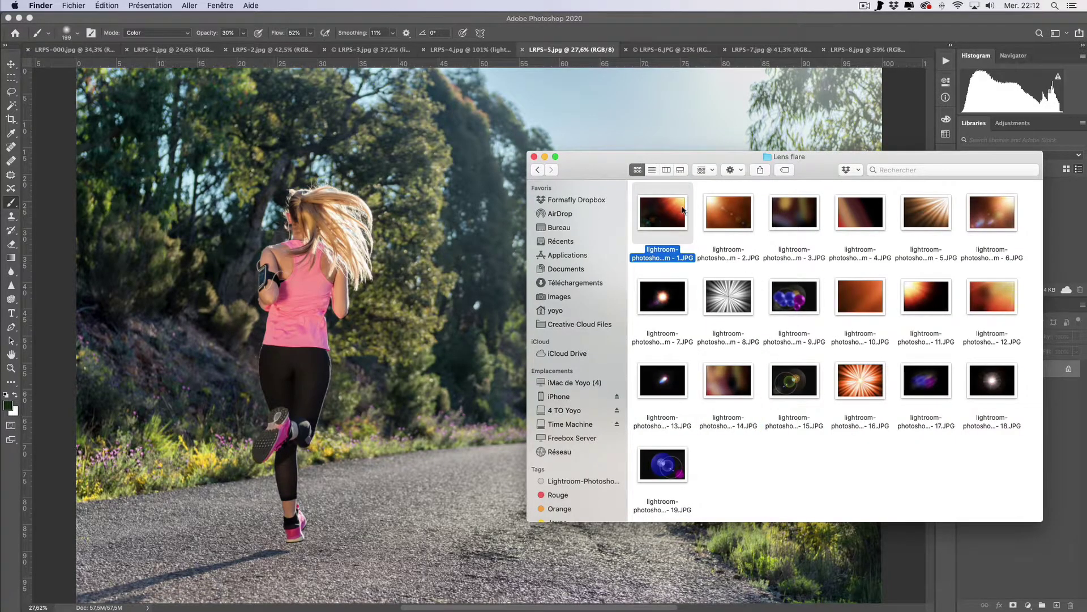
drag(662, 224, 529, 188)
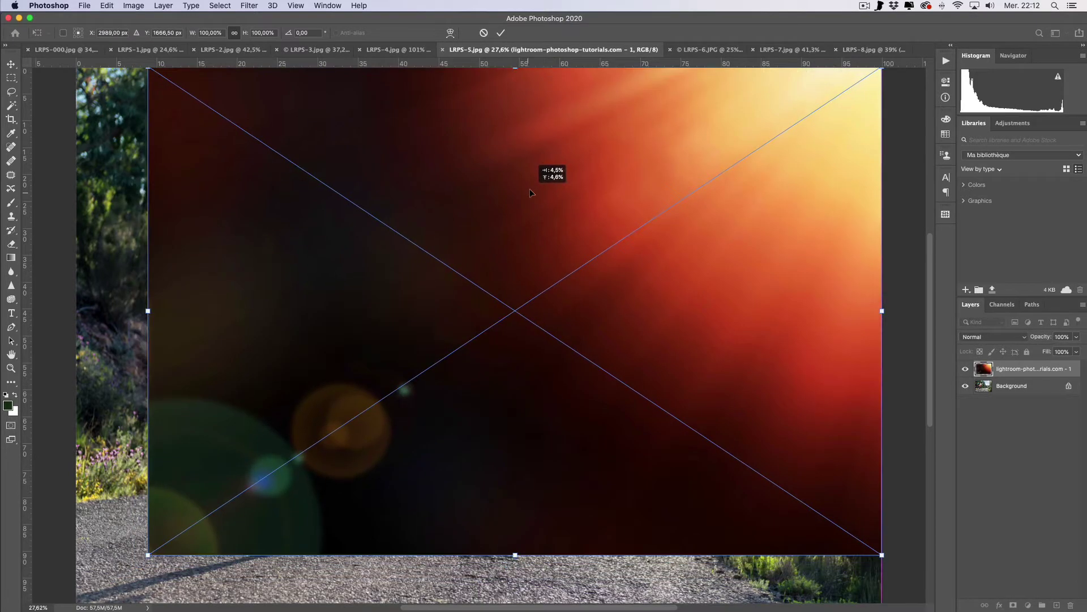
mouse_move(144, 552)
mouse_down()
mouse_move(91, 578)
mouse_move(97, 585)
mouse_up()
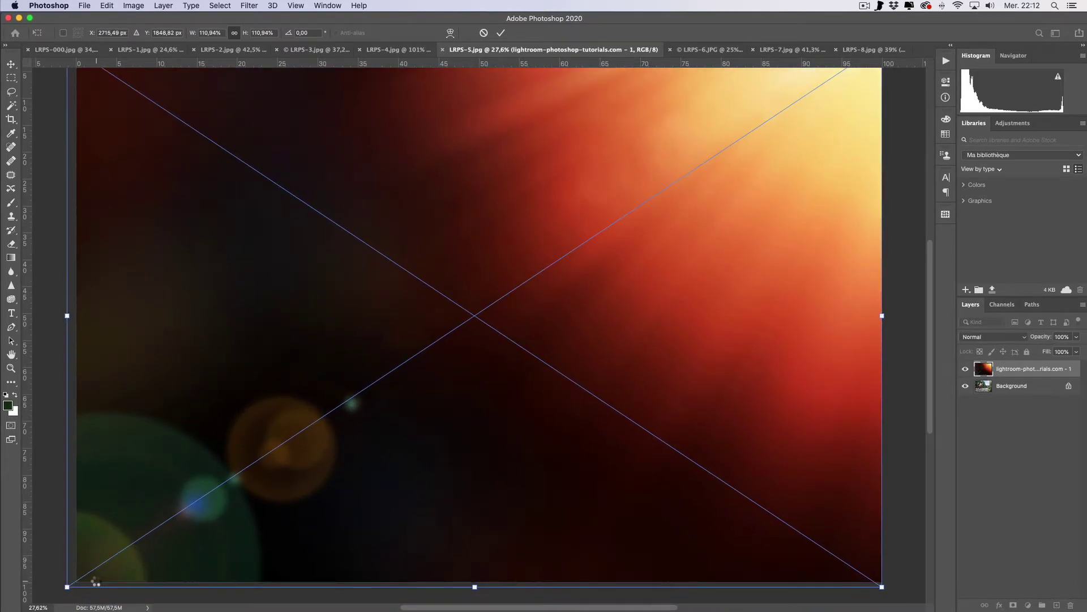
key(Return)
key(b)
Step: Set the flare 1 layer's blending mode to Screen and deselect the layer
click(992, 338)
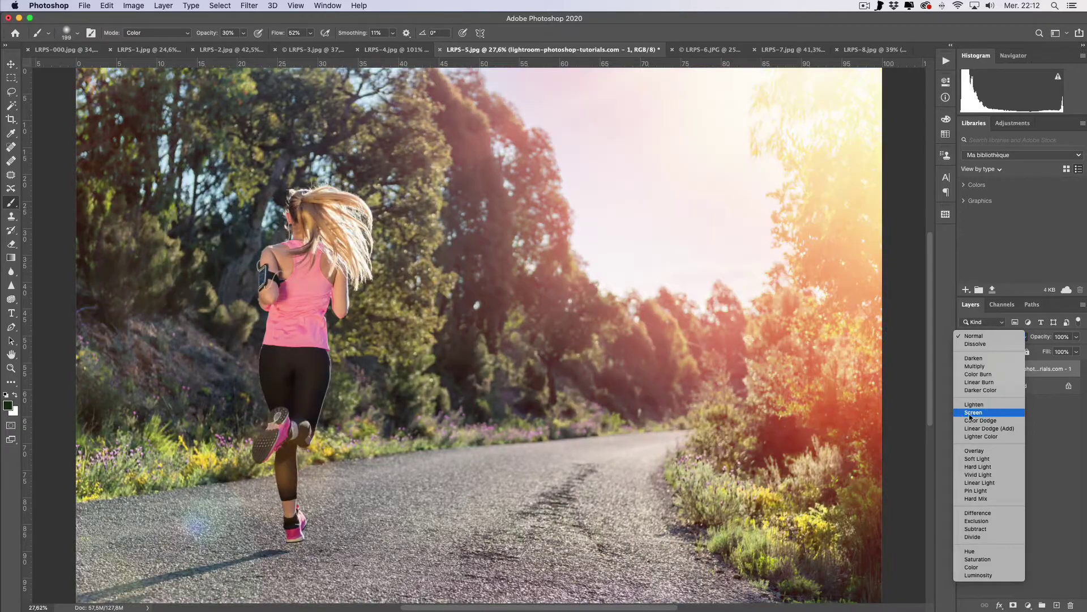
click(977, 413)
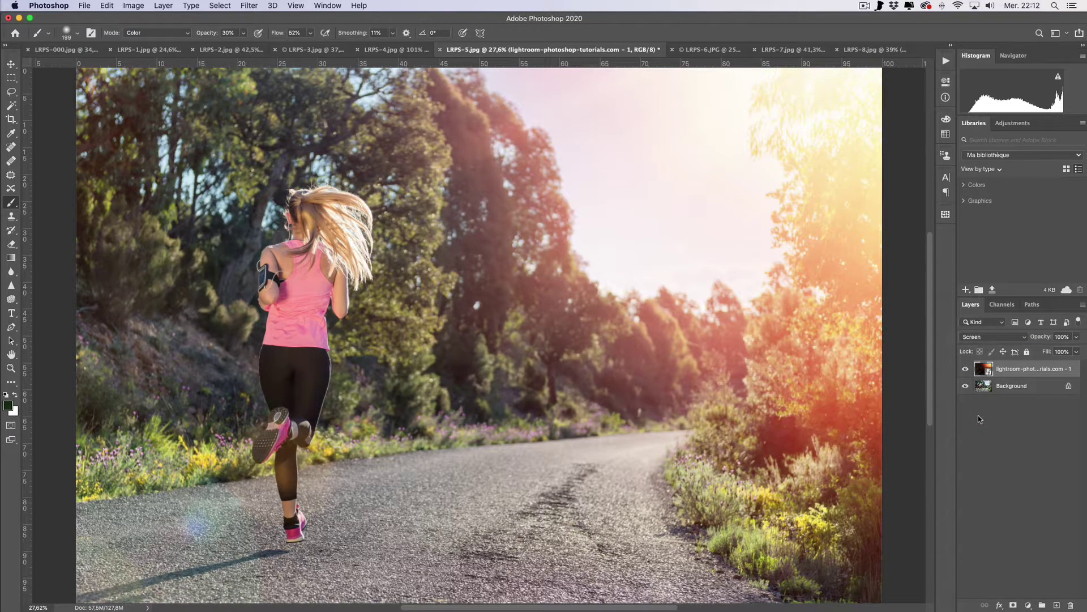
click(978, 417)
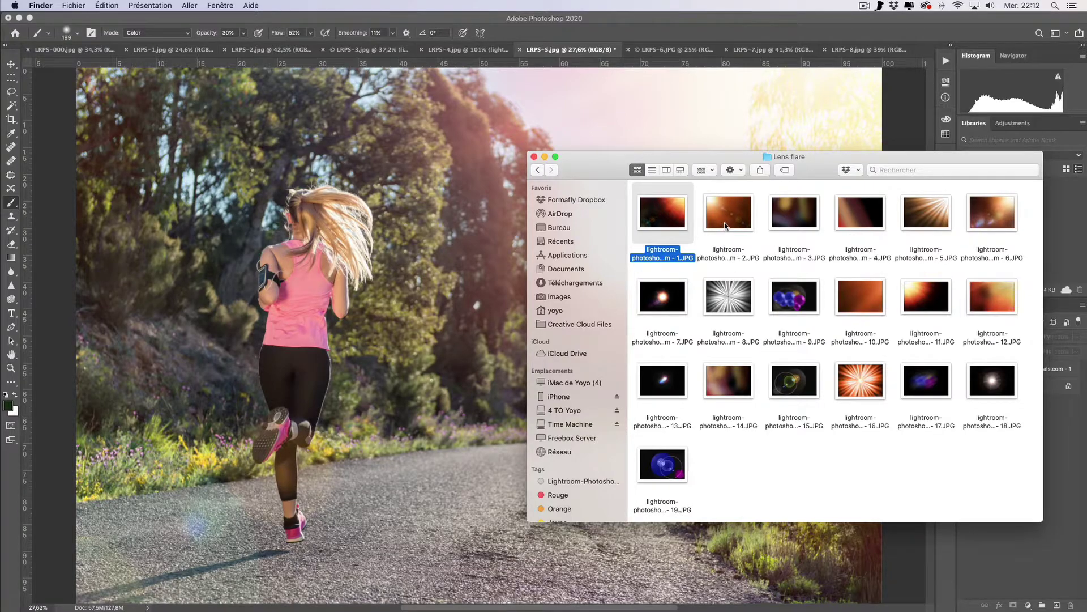
Step: Place lens flare image 6 on the runner photo above flare 1 and stretch it to the photo's left edge
click(730, 225)
click(814, 225)
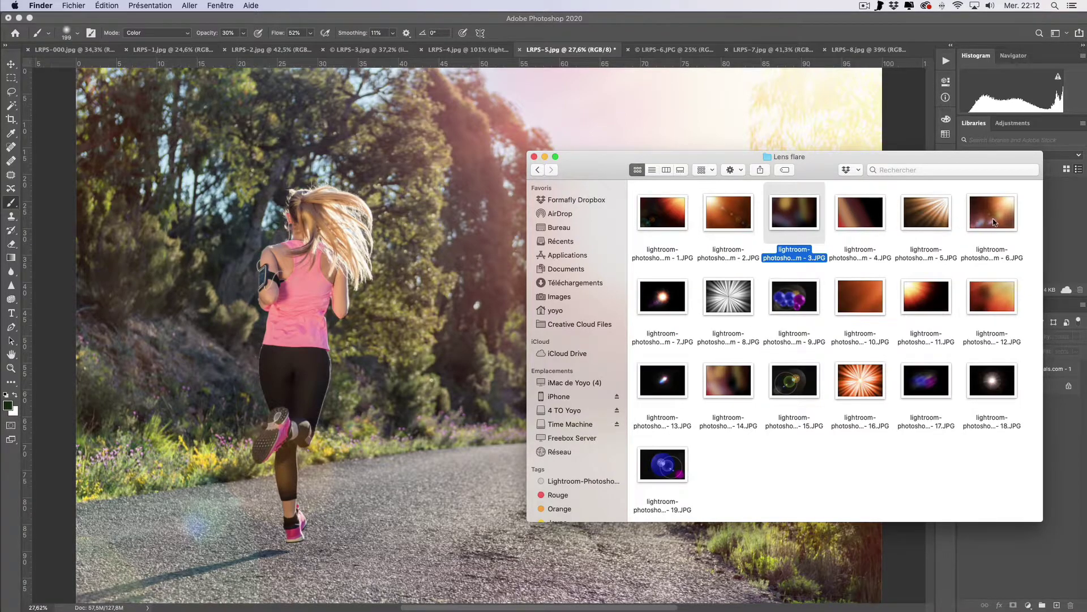
click(1003, 213)
drag(996, 215, 431, 240)
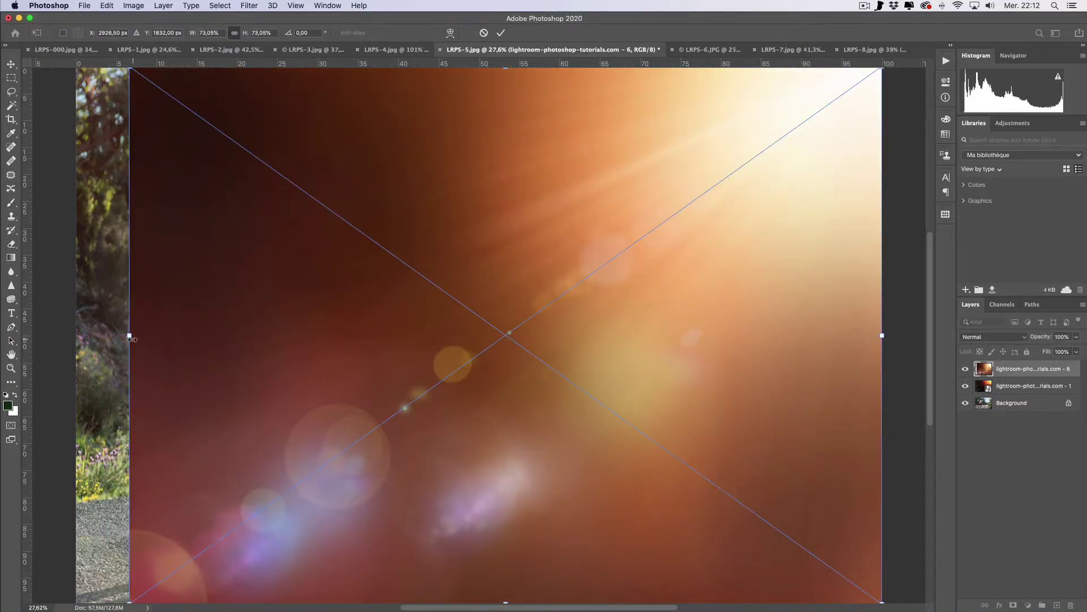
drag(133, 336, 78, 336)
key(Return)
Step: Set the flare 6 layer's blending mode to Screen and deselect the layer
click(992, 337)
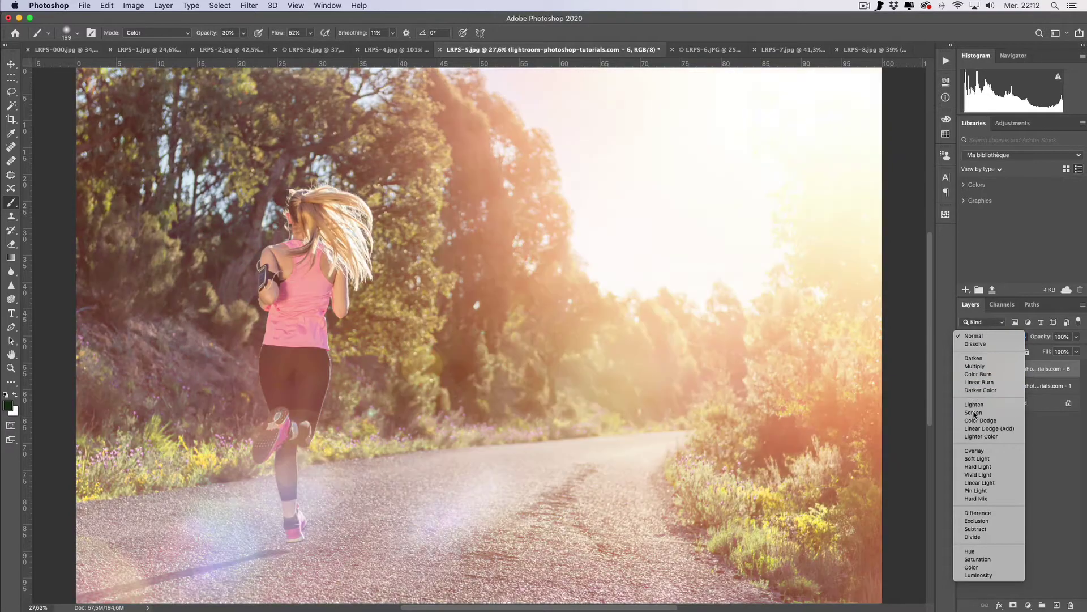
click(975, 412)
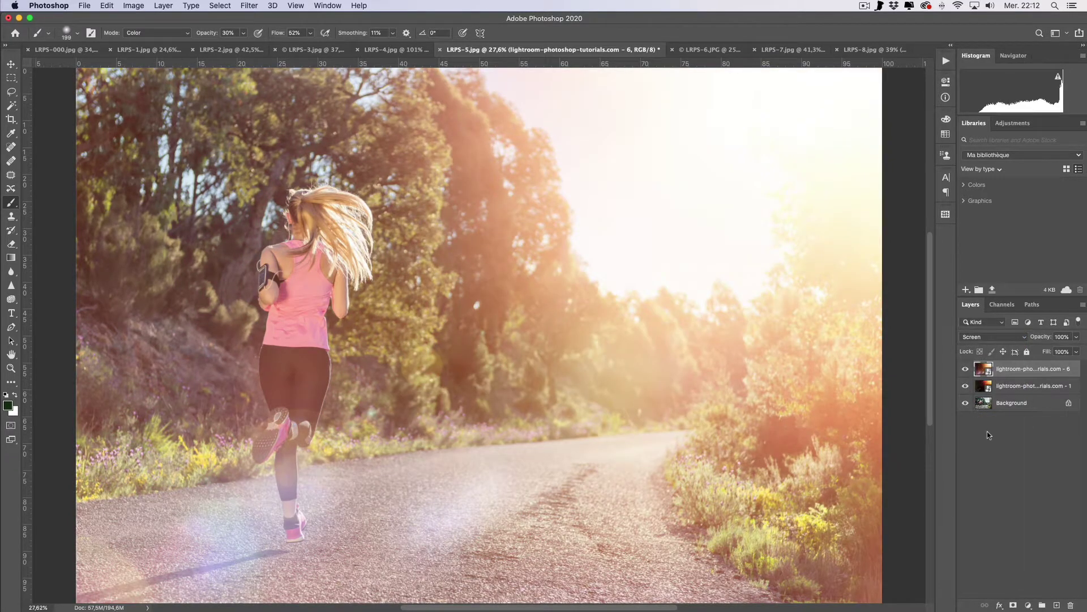
click(987, 431)
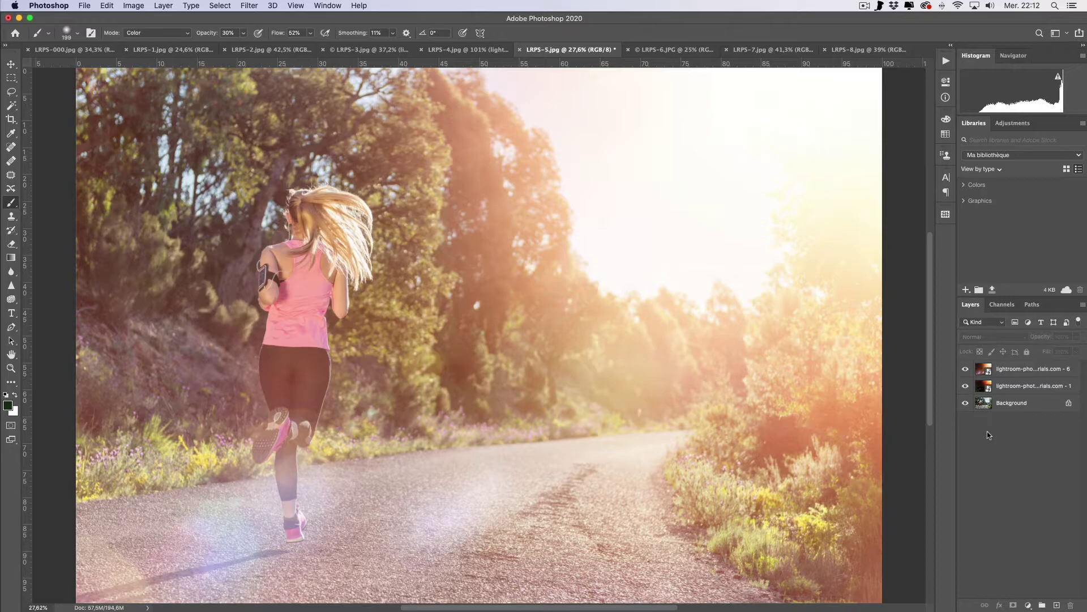
Step: Add a layer mask to the flare 6 layer and set the brush to 37% opacity and 30% flow
click(976, 371)
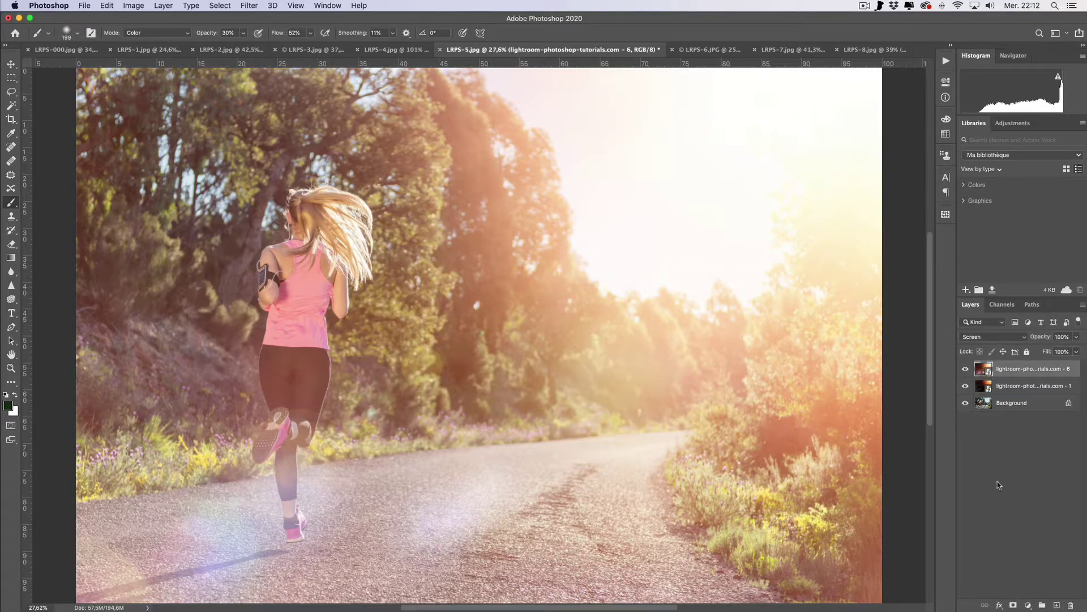
click(1013, 605)
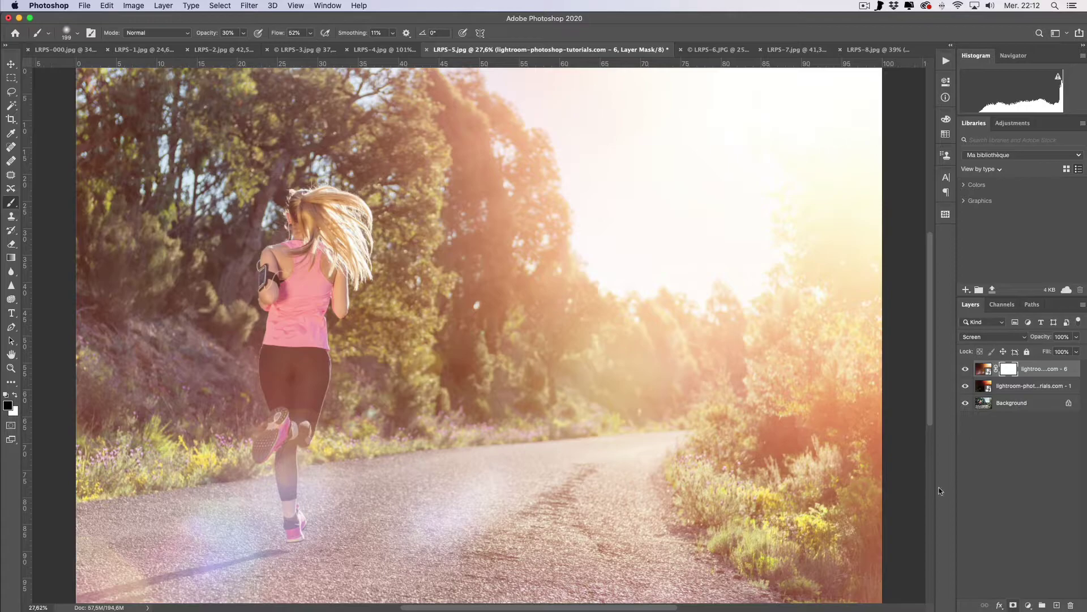
click(230, 33)
text(37)
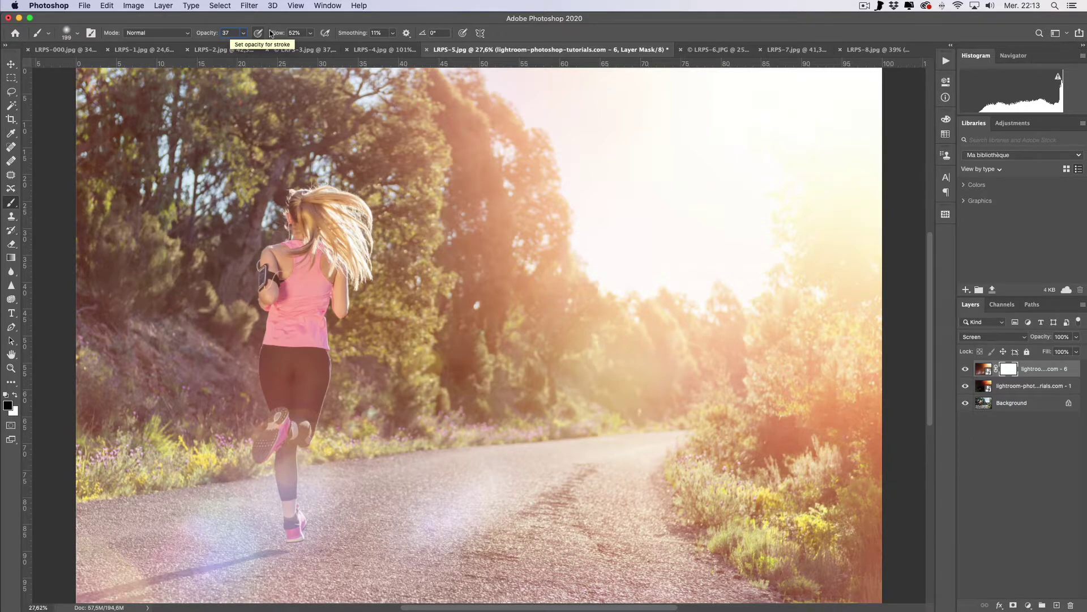
click(294, 32)
text(30)
key(Return)
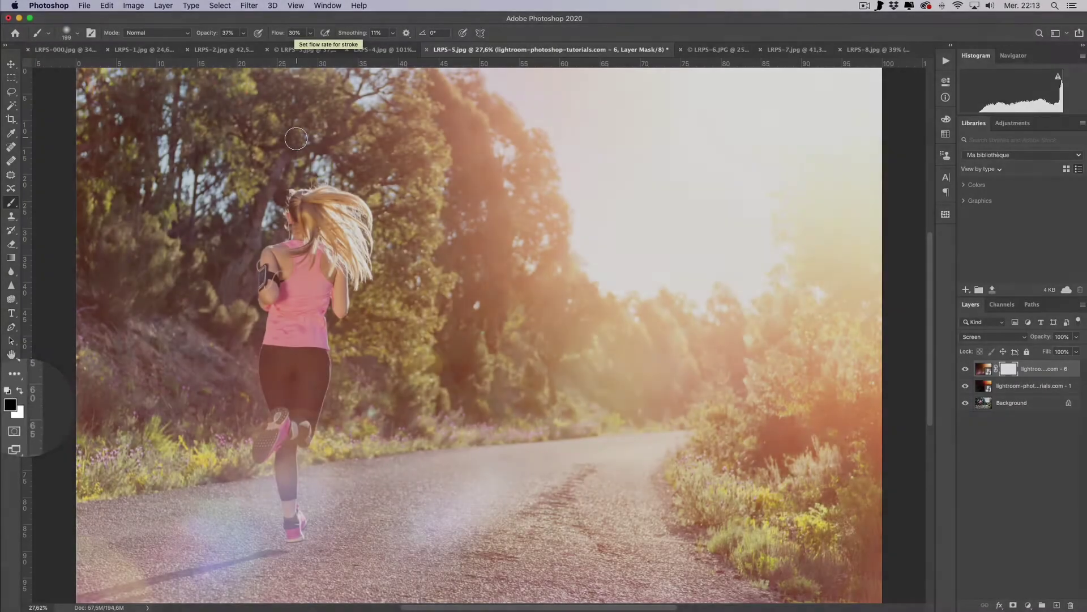
Step: Paint over the runner on the flare 6 mask, and toggle both flare layers' visibility to compare
drag(322, 277, 373, 271)
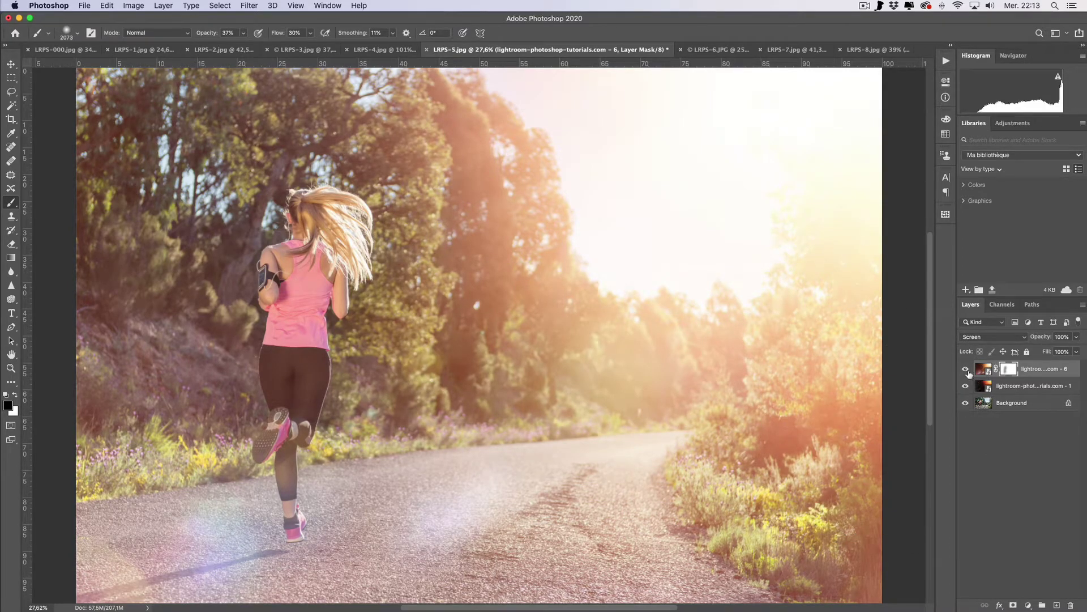
drag(965, 368, 967, 385)
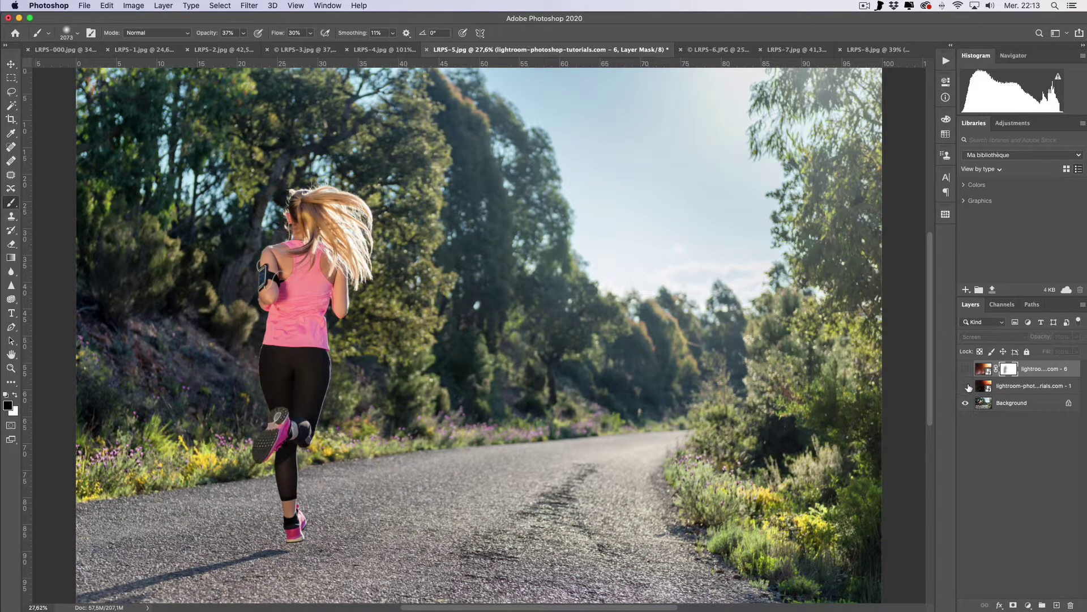
click(966, 369)
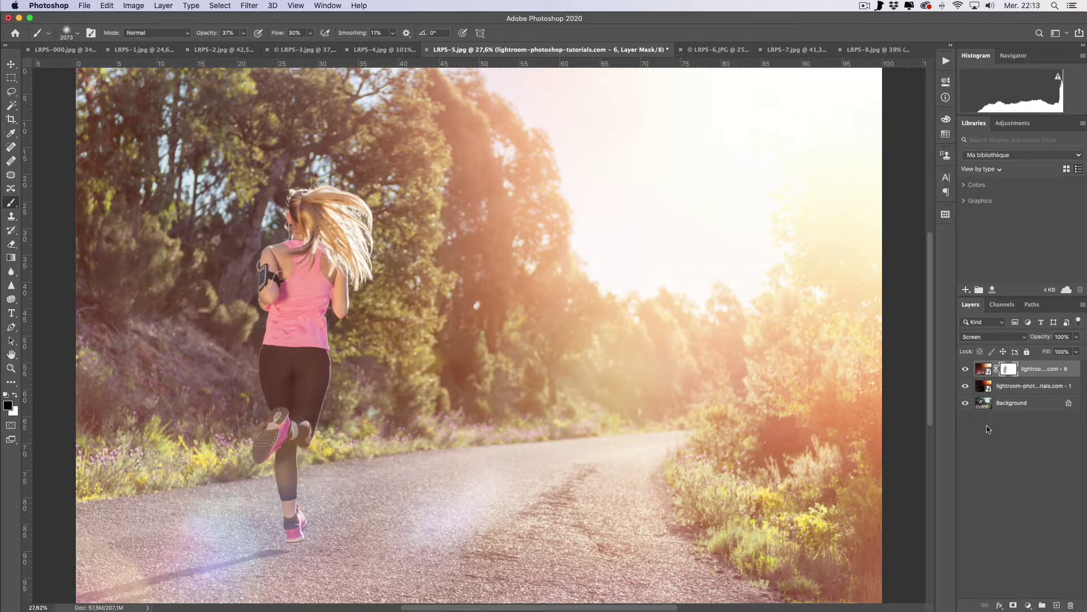
Step: Place lens flare image 12 over the wedding couple photo LRPS-6.JPG and blend it in Screen mode
click(708, 51)
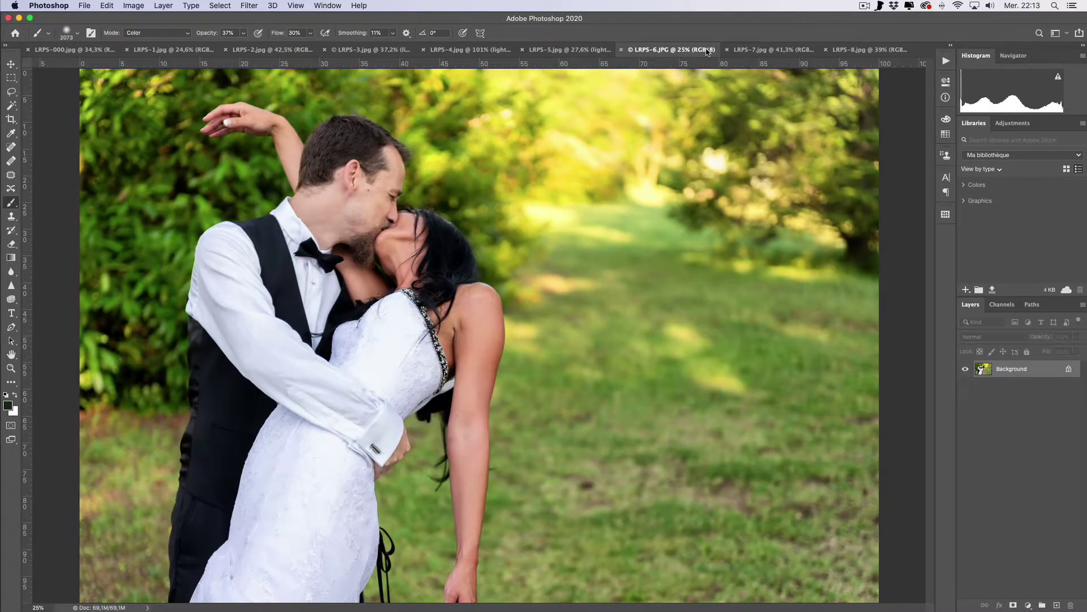
drag(777, 307, 674, 315)
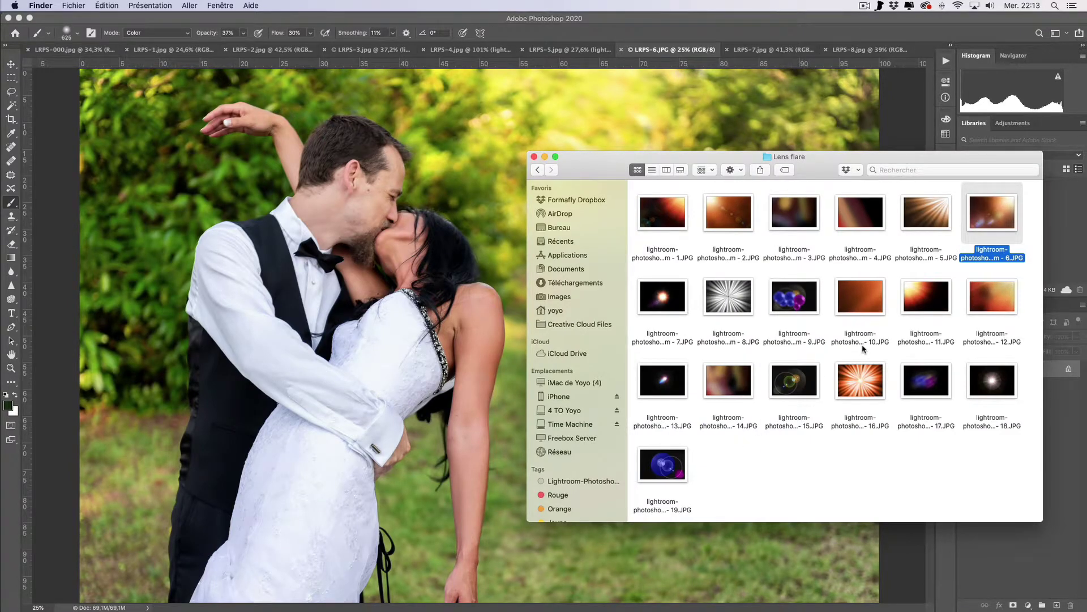
click(999, 306)
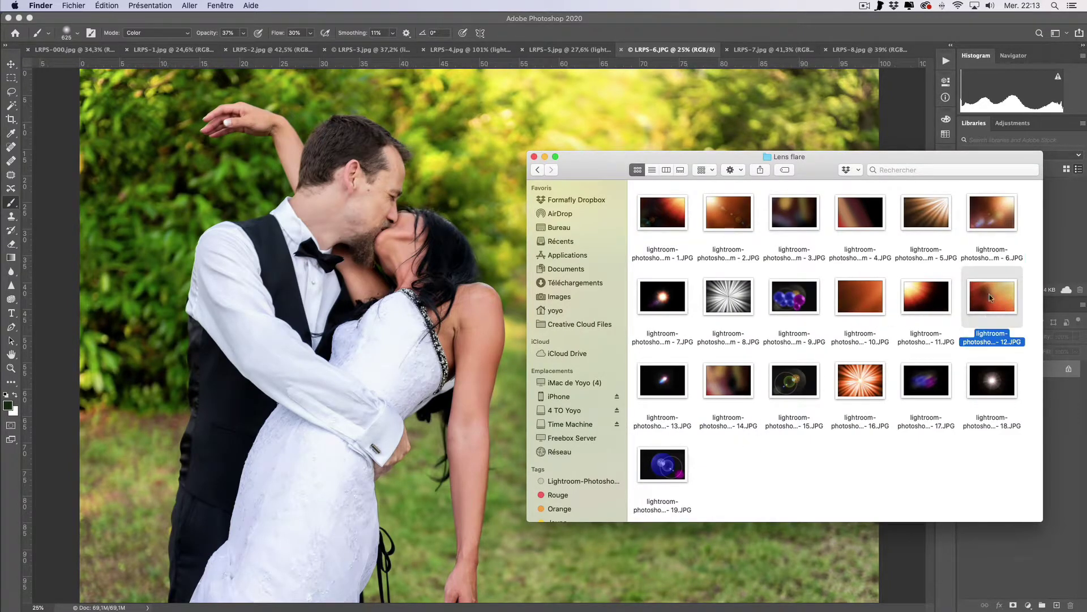
drag(986, 304, 370, 323)
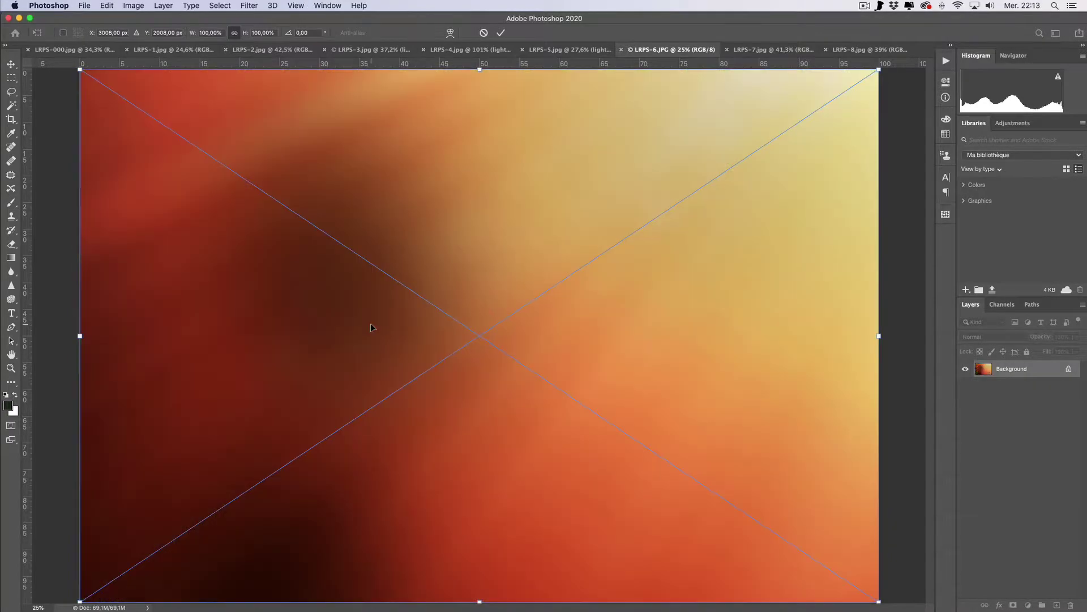
click(992, 337)
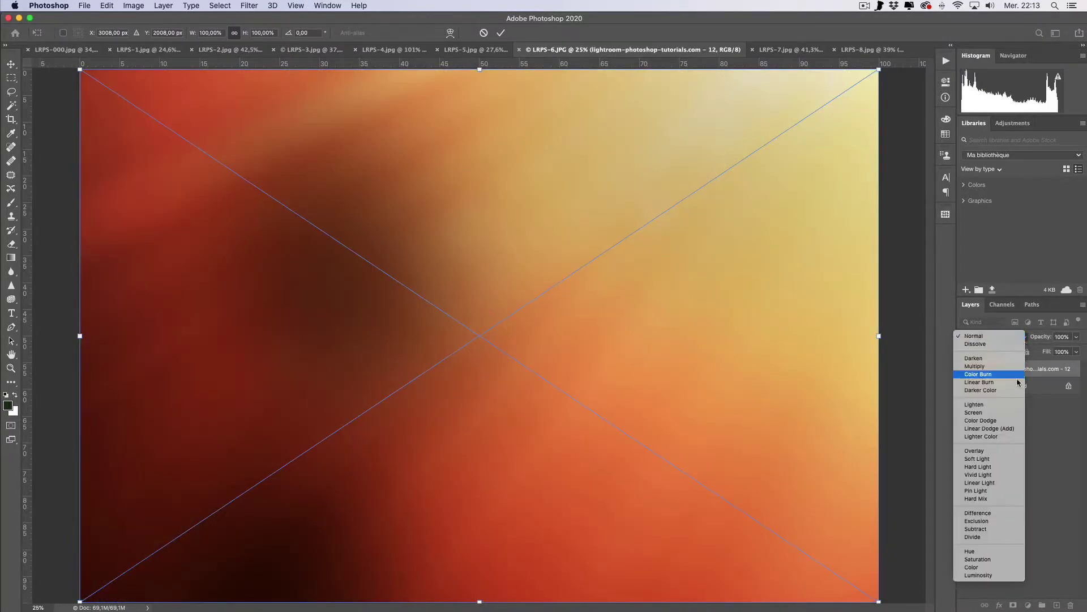
click(998, 413)
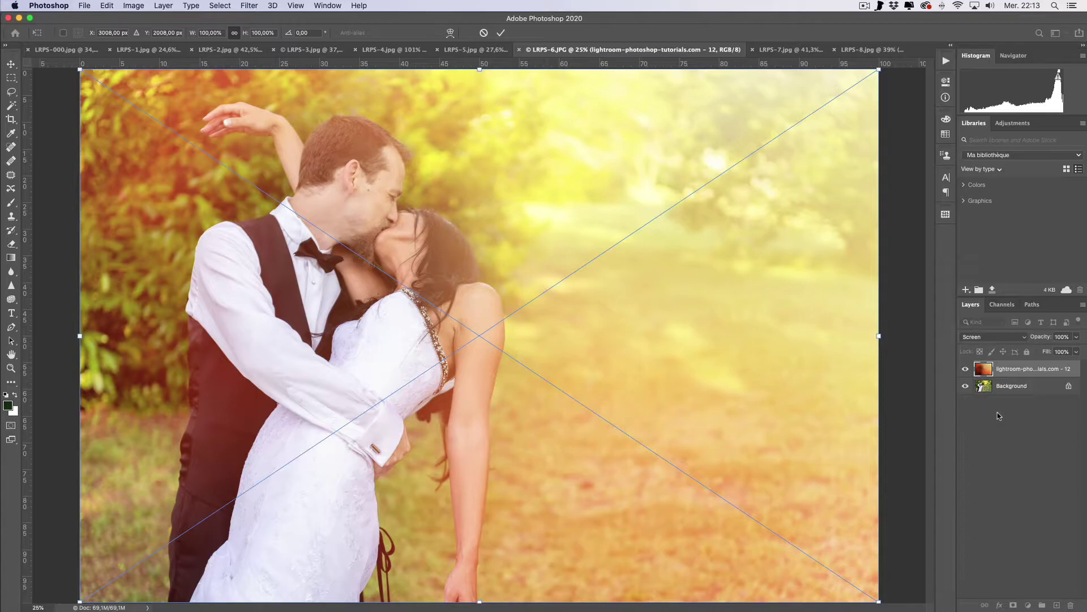
key(Return)
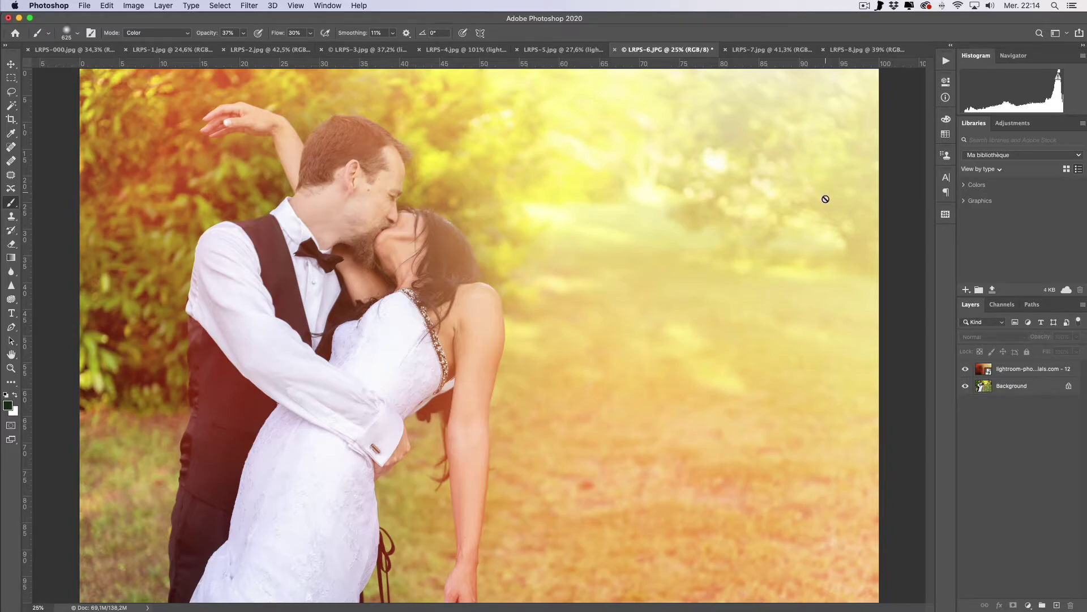
Step: Place lens flare image 6 on the forest photo LRPS-7.jpg and move it to the photo's upper-right corner
click(750, 51)
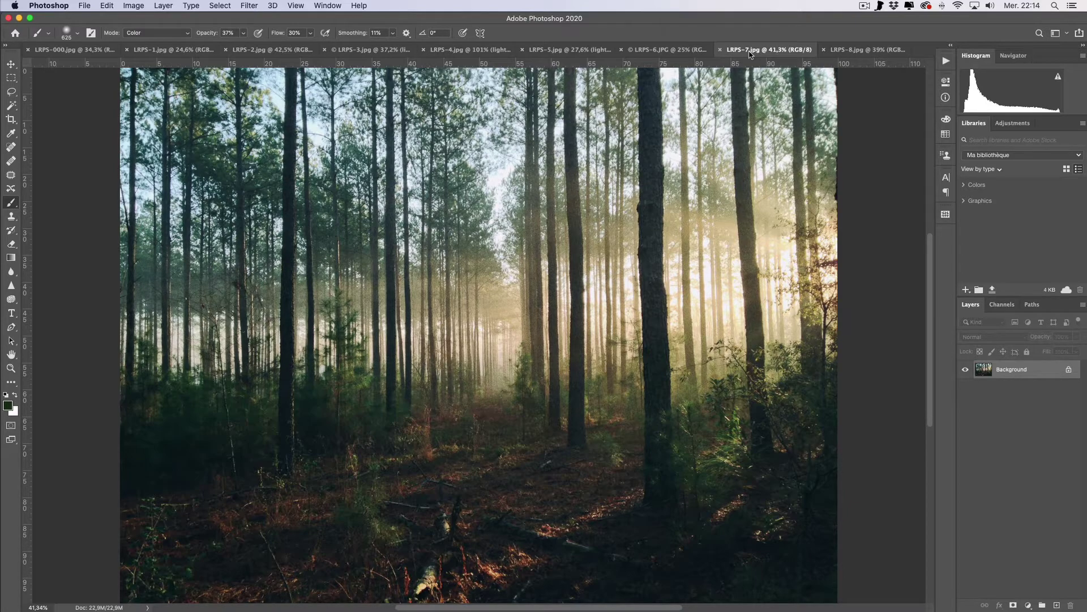
key(super+Tab)
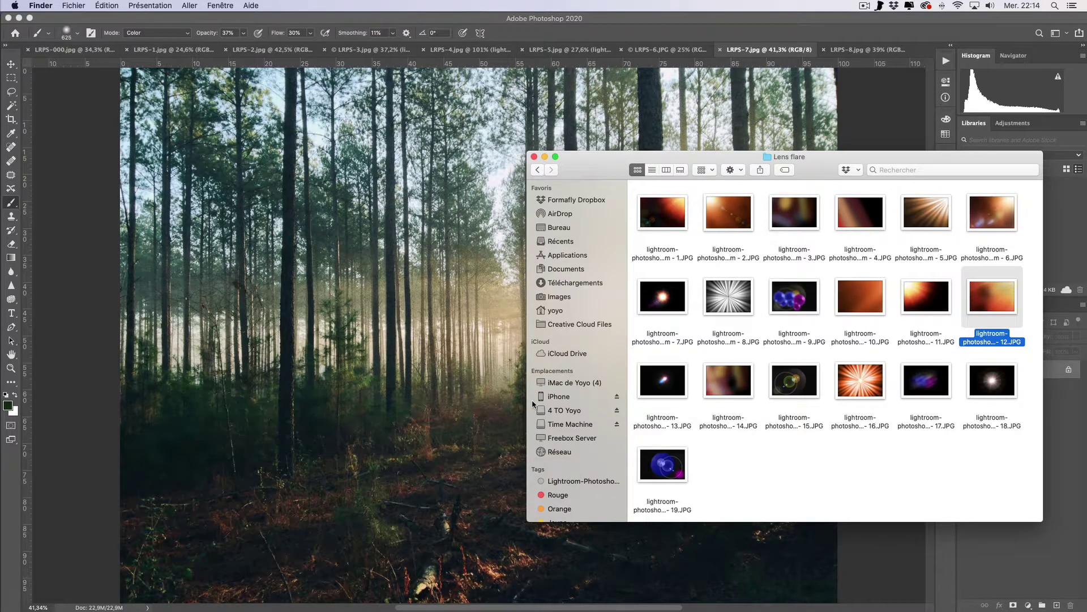
click(968, 227)
drag(987, 218, 392, 291)
drag(532, 232, 618, 159)
Step: Enlarge the flare proportionally to cover the forest photo and set its blending mode to Screen
drag(372, 398, 105, 600)
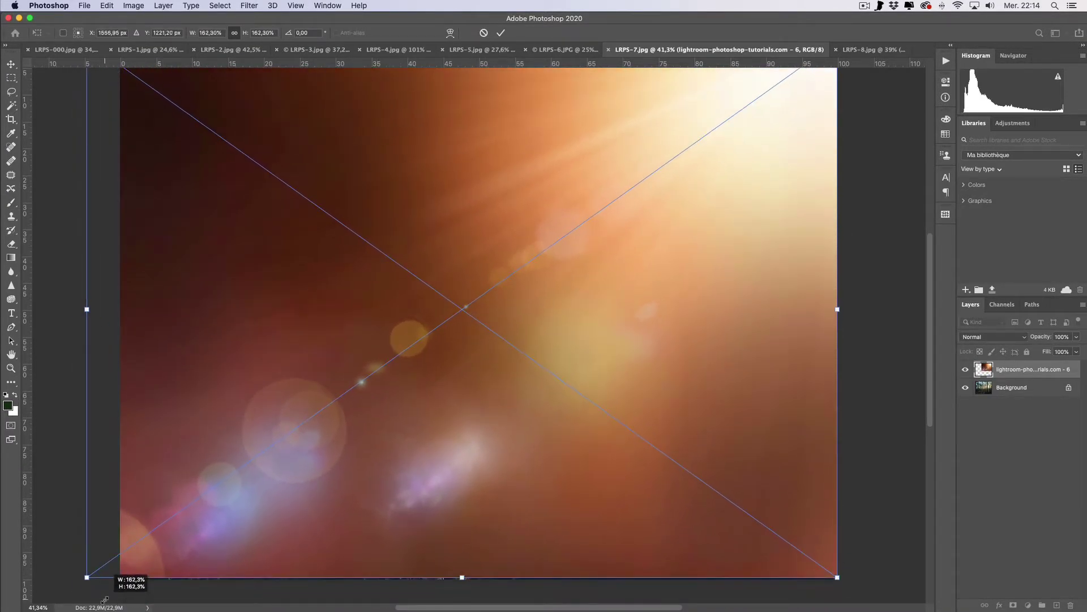
key(Return)
key(b)
click(995, 337)
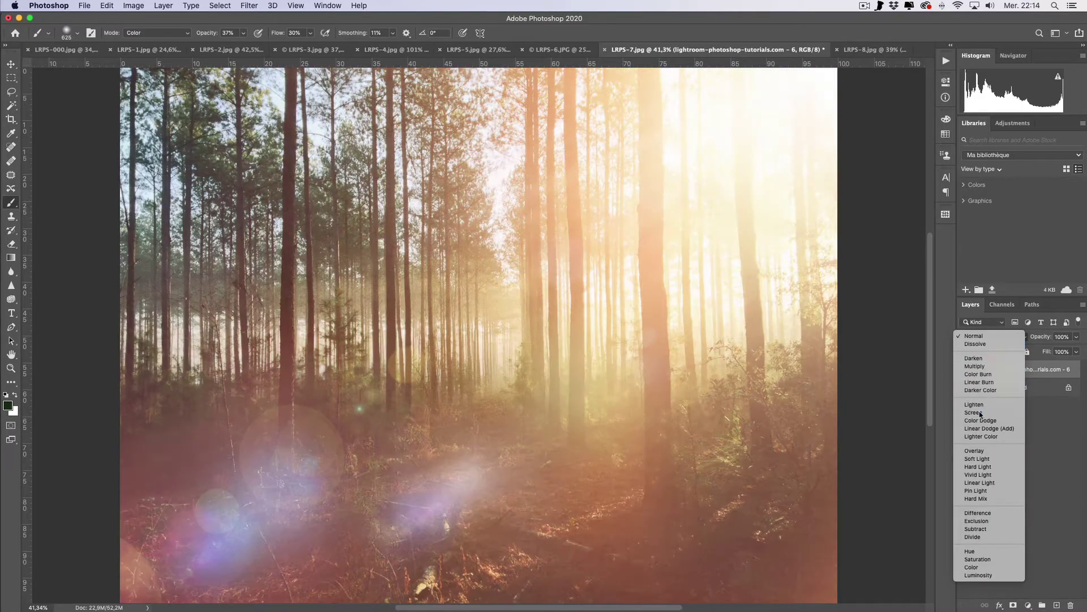
click(975, 412)
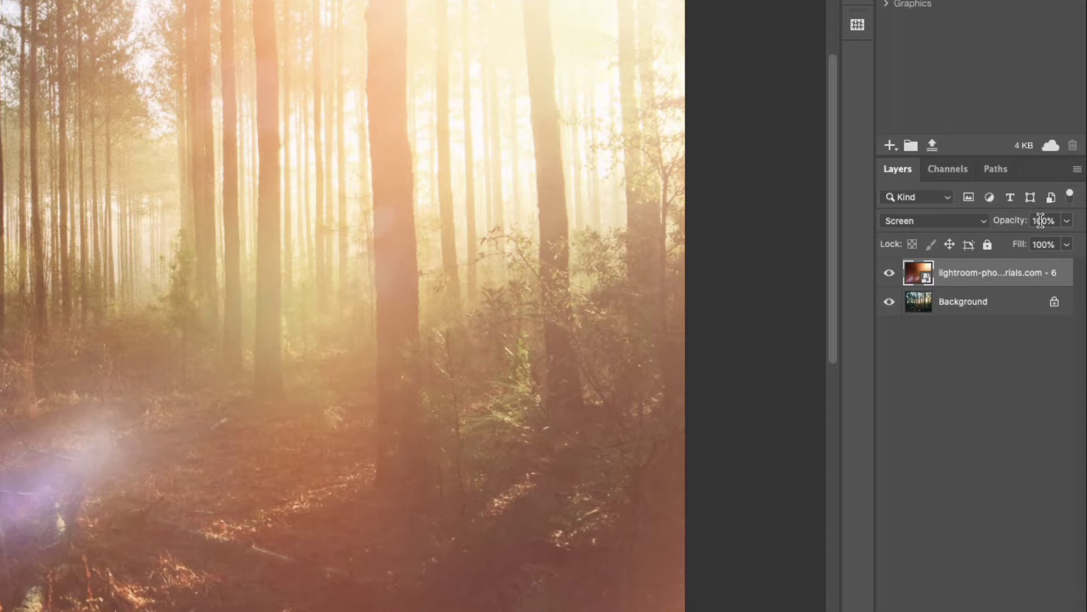
Step: Set the flare 6 layer's opacity to 70% on the forest photo
click(1041, 221)
text(70)
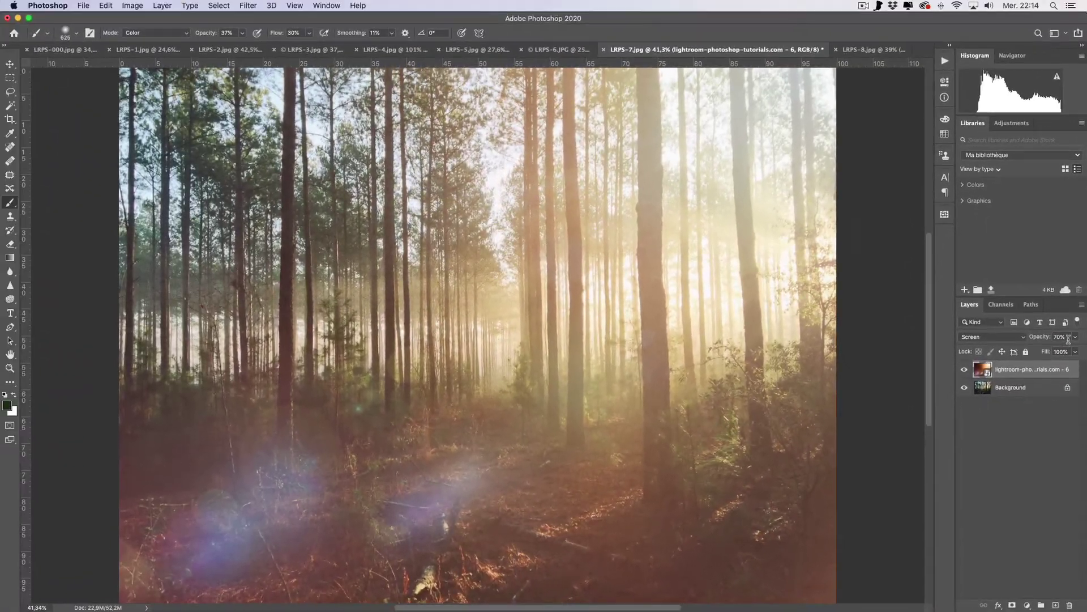
click(1067, 221)
mouse_move(1065, 350)
mouse_down()
mouse_move(1046, 351)
mouse_move(1066, 350)
mouse_up()
Step: Add a layer mask to flare 6 and paint black over the forest floor to soften the flare there
click(1012, 605)
mouse_move(539, 513)
mouse_down()
mouse_move(589, 512)
mouse_move(303, 496)
mouse_move(112, 527)
mouse_move(399, 519)
mouse_move(351, 488)
mouse_up()
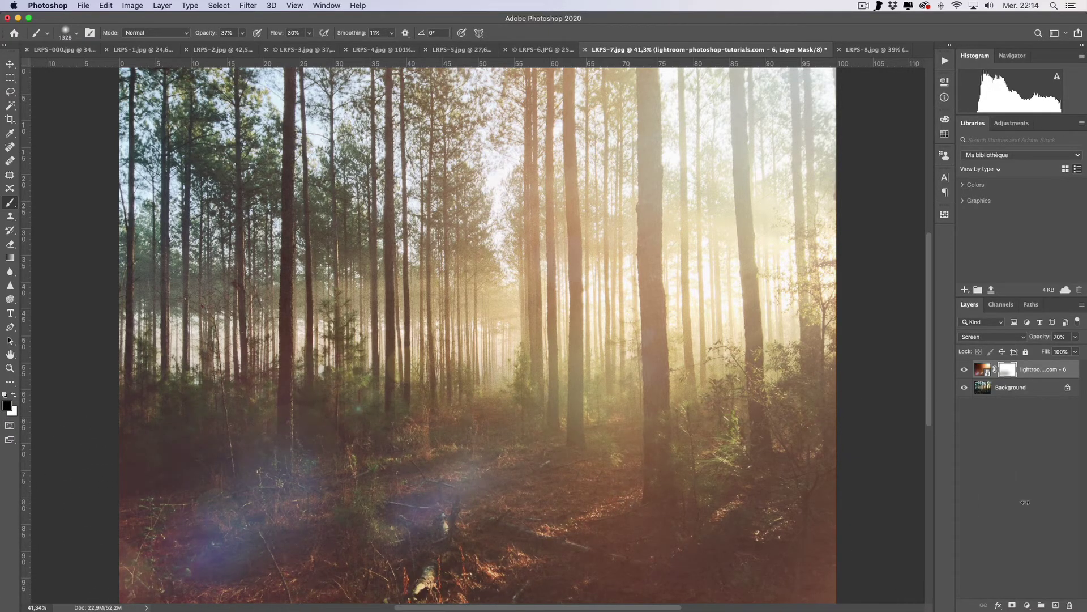
drag(711, 461, 611, 461)
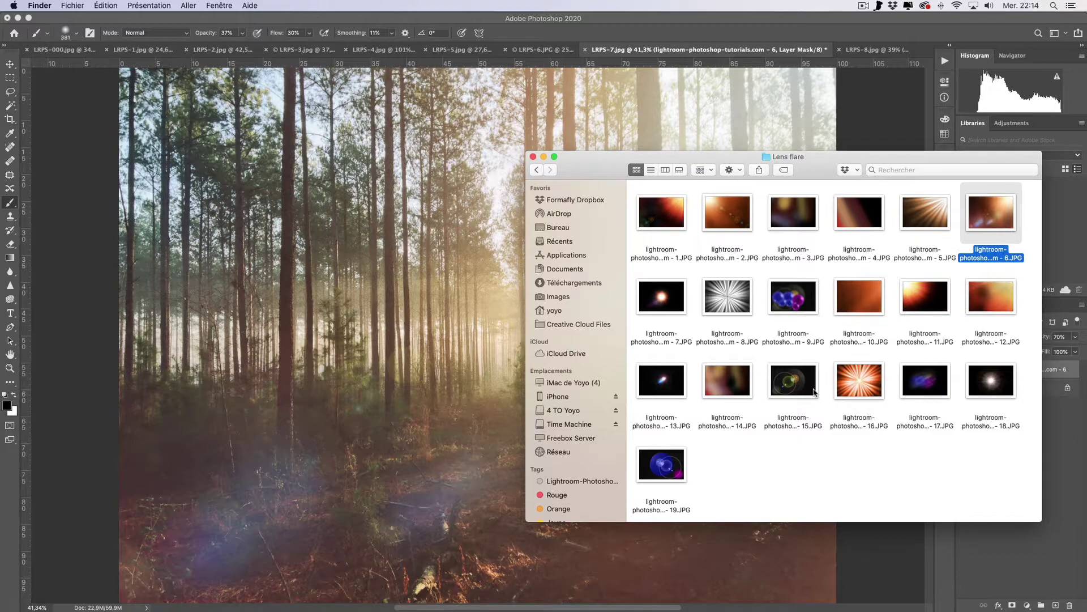
Step: Place lens flare image 5 in the forest photo's upper-right corner and enlarge it proportionally to cover the whole photo
click(926, 227)
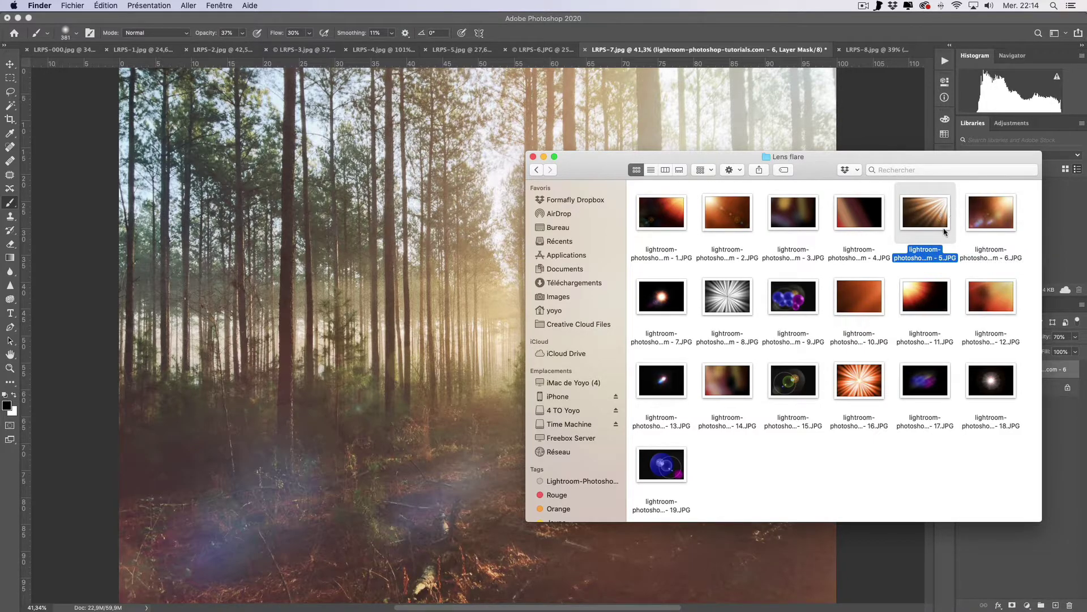
drag(944, 230, 437, 295)
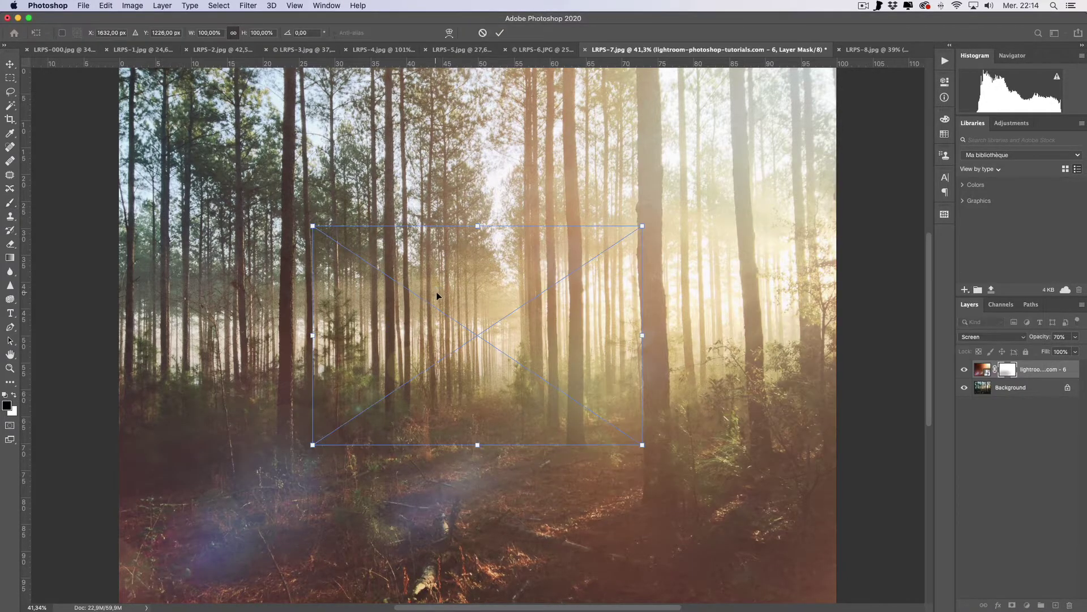
drag(529, 240, 685, 120)
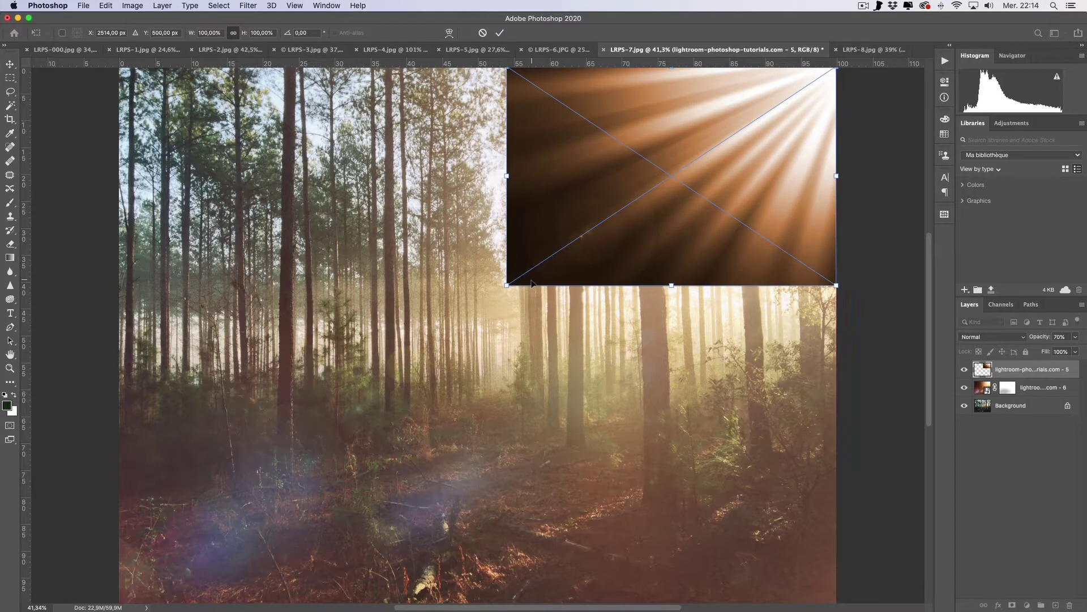
drag(492, 303, 69, 605)
key(Return)
key(super+0)
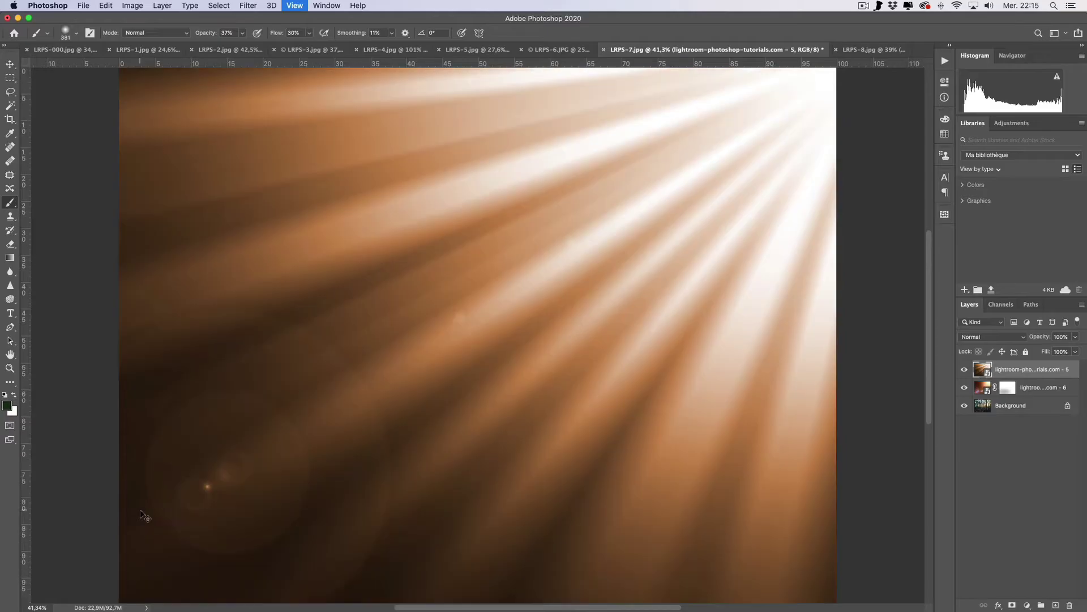
Step: Blend the flare 5 layer in Screen mode and set its opacity to 41%
click(999, 338)
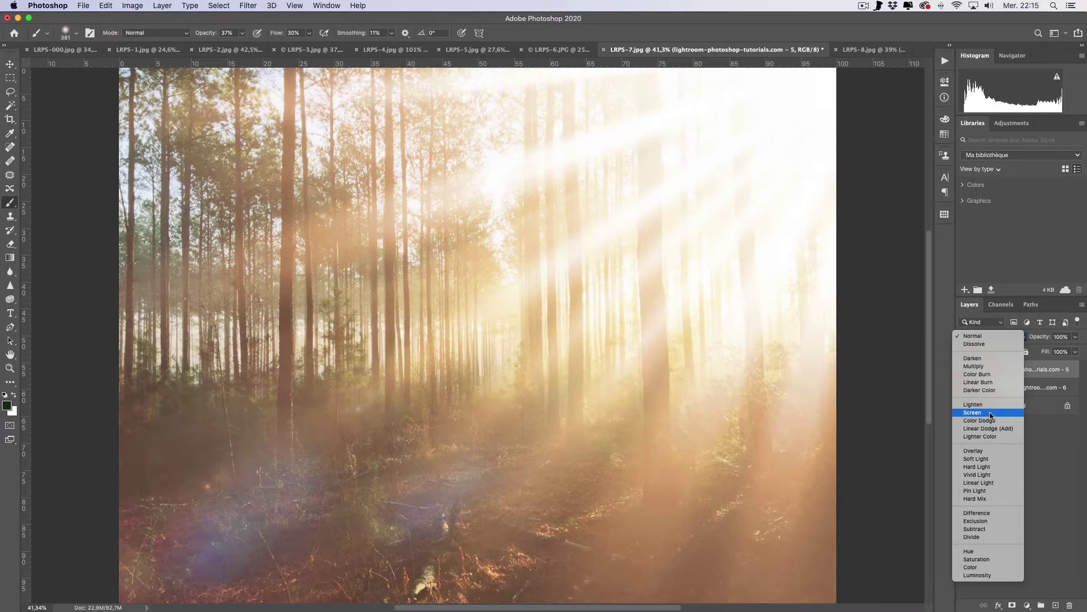
click(991, 413)
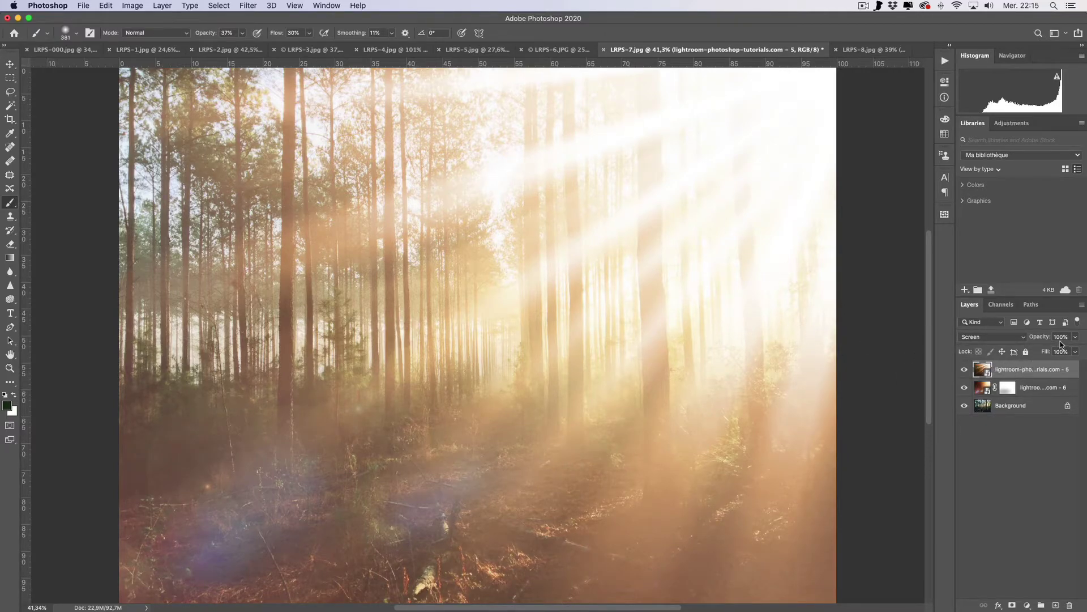
drag(1047, 338, 1012, 339)
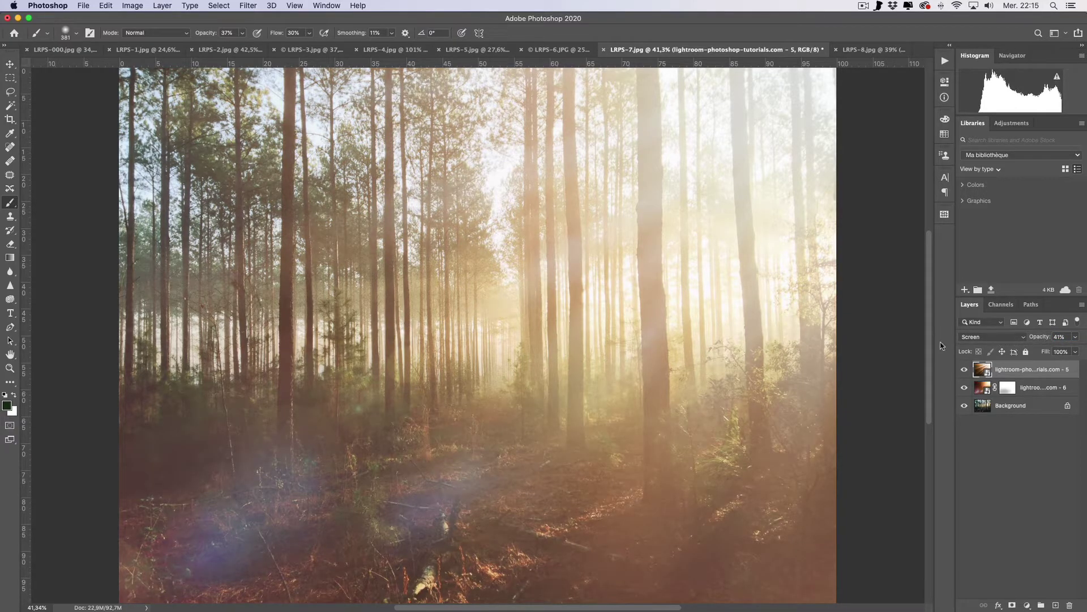
Step: Hide and show both flare layers to compare the forest photo with and without the effect
click(964, 370)
click(965, 387)
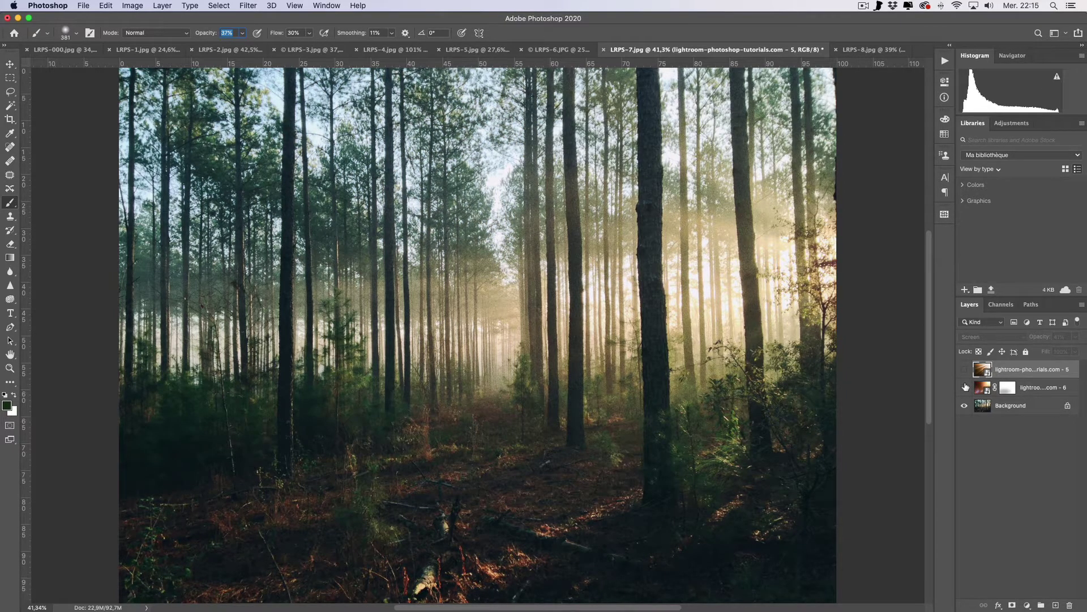
click(965, 387)
click(964, 370)
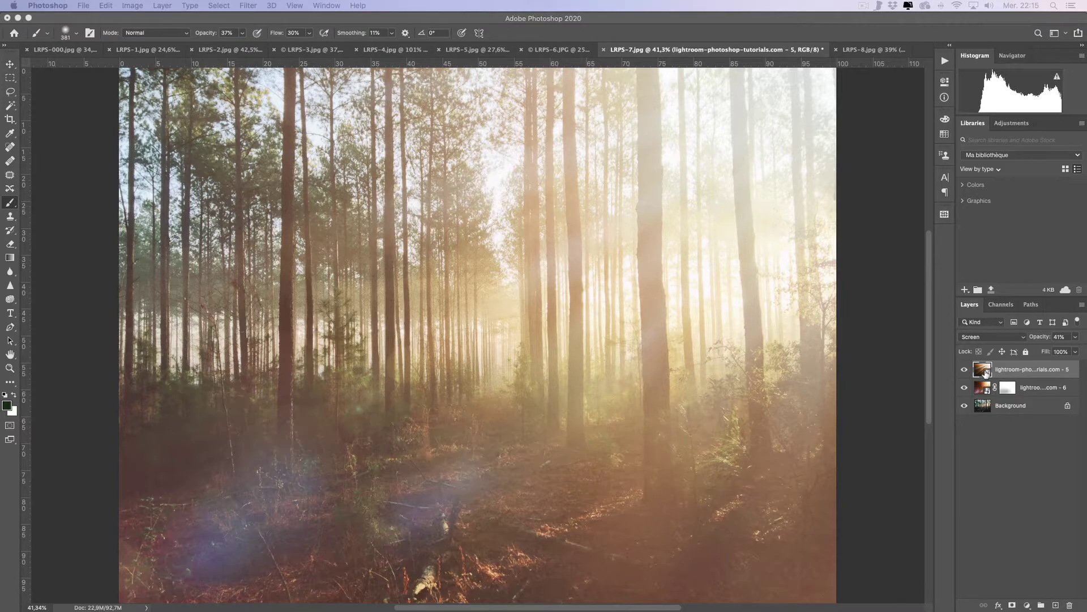
Step: Set the flare 5 layer's opacity to 38% and deselect the layers
click(1027, 388)
drag(1039, 339, 1037, 340)
click(1013, 368)
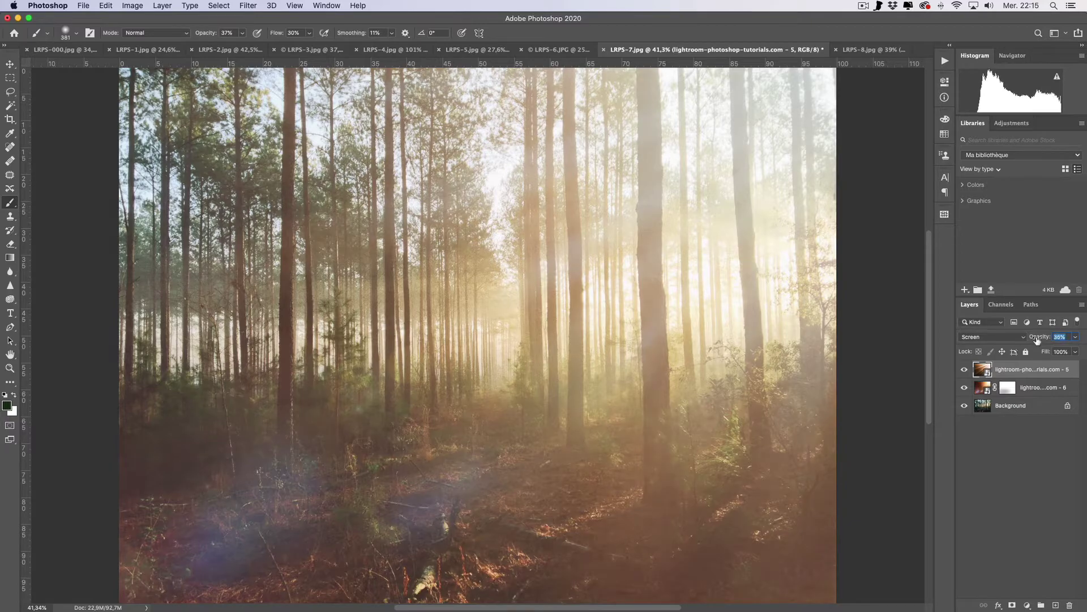
click(1025, 432)
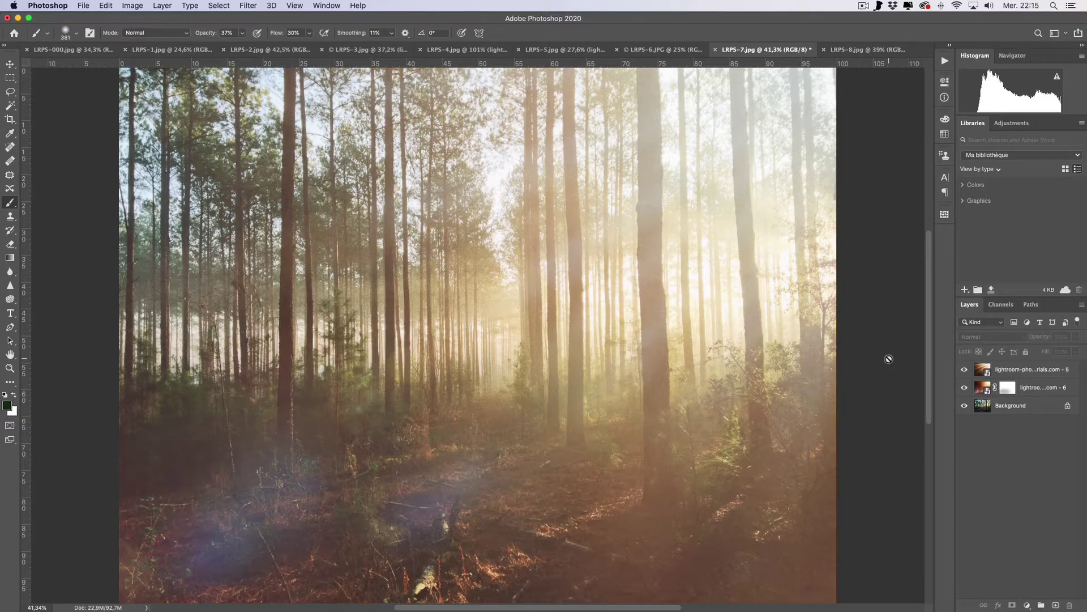
Step: Place lens flare image 1 over the flower photo LRPS-8.jpg in Screen mode and toggle its visibility to compare
click(869, 50)
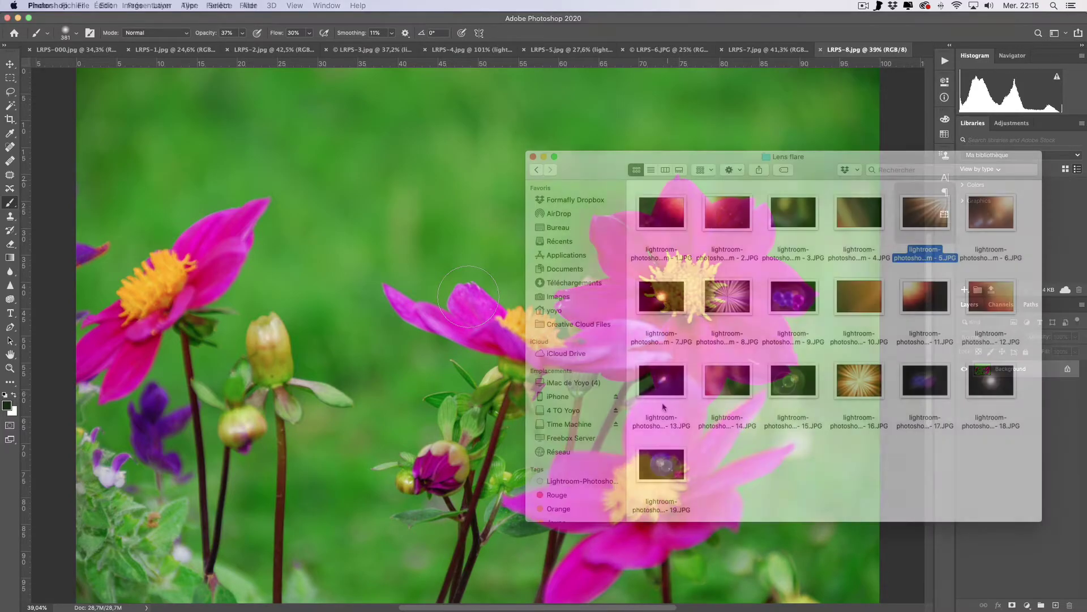
drag(677, 233, 444, 240)
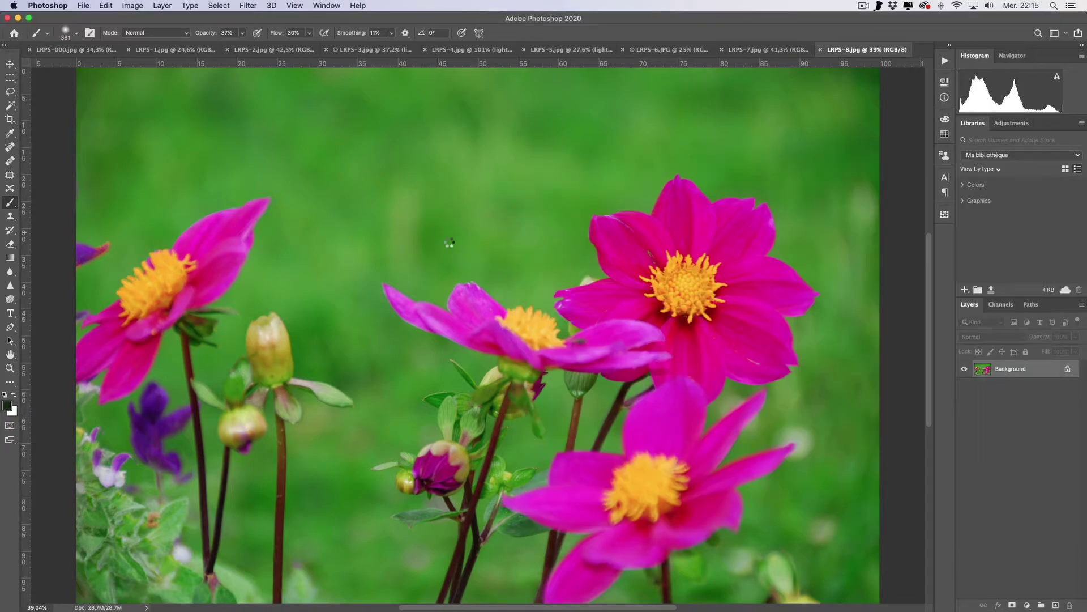
click(1020, 337)
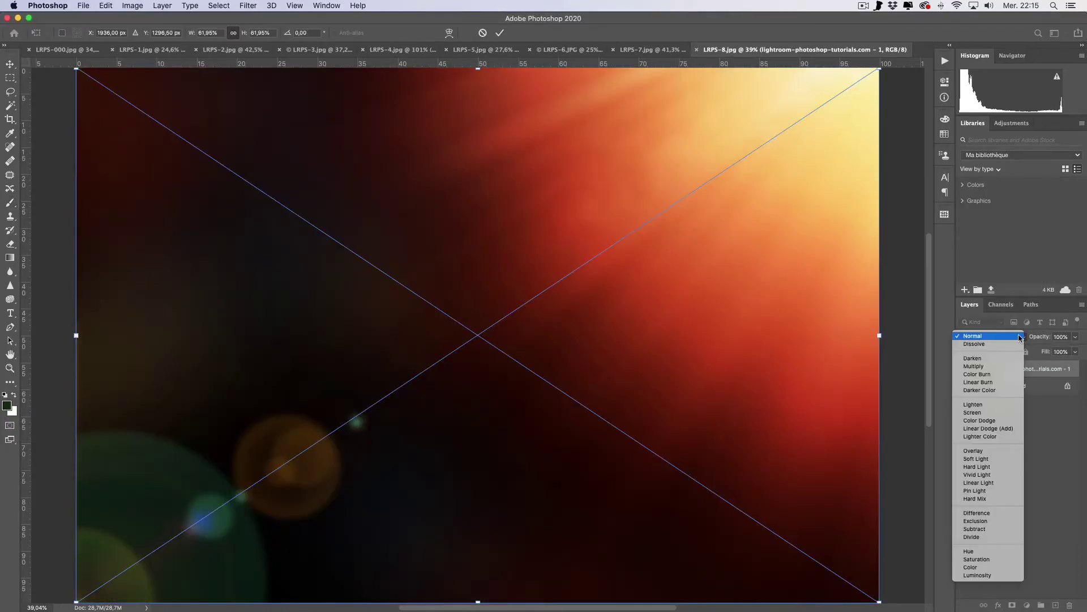
click(986, 413)
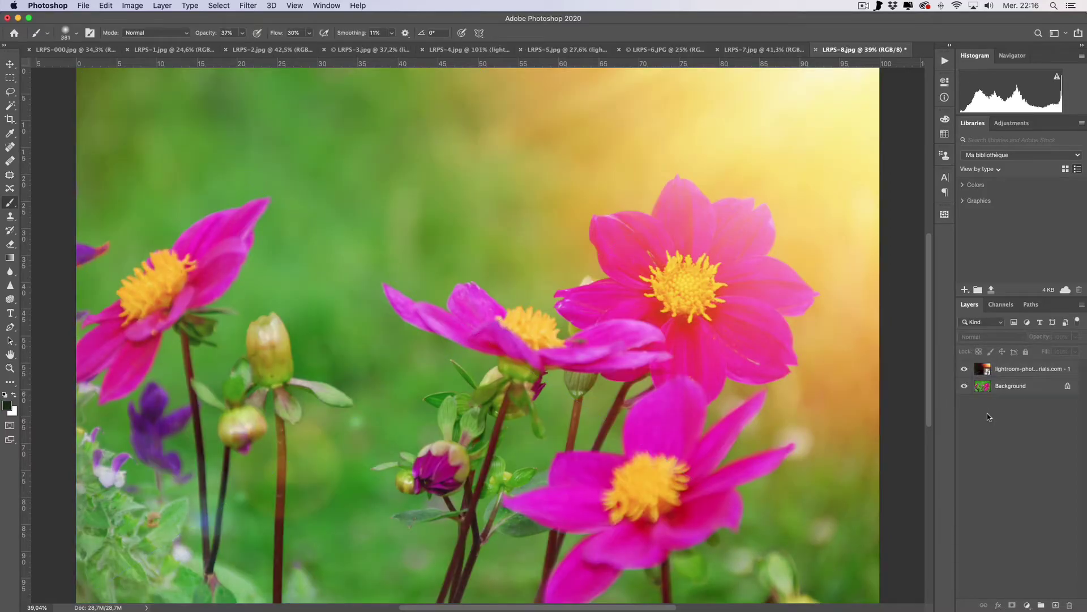
click(964, 368)
click(963, 368)
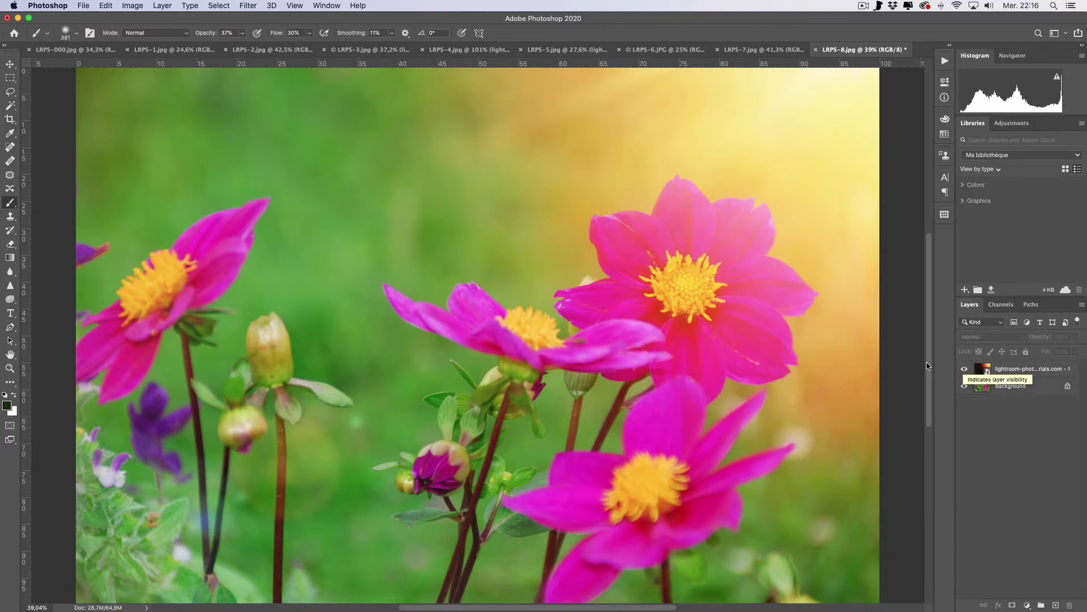
Step: Place lens flare image 4 on the flower photo in Screen mode and narrow it to the photo's left half
key(super+Tab)
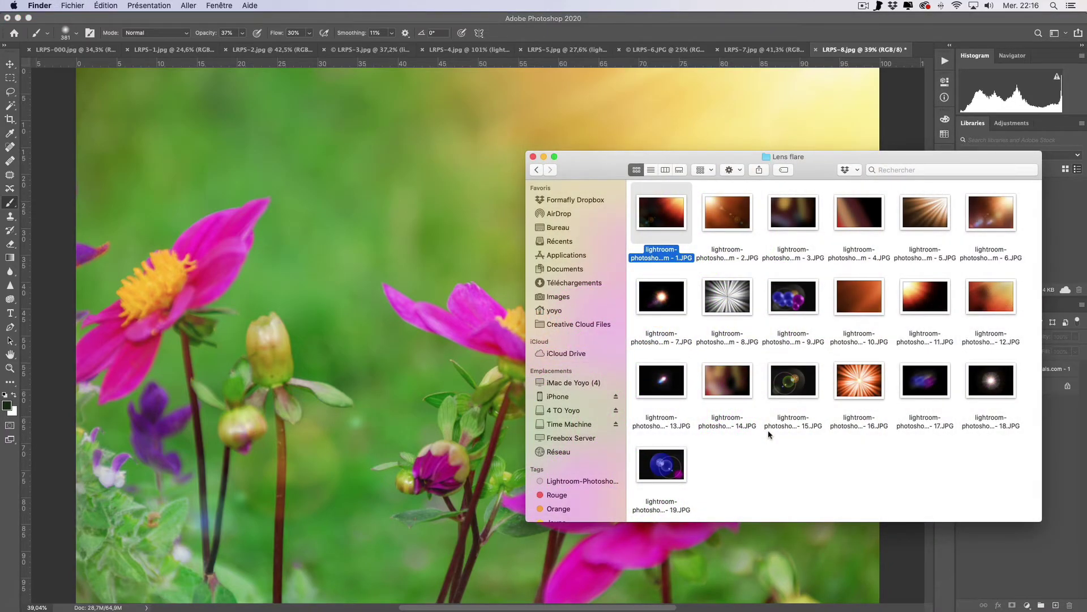
click(856, 224)
drag(856, 224, 420, 288)
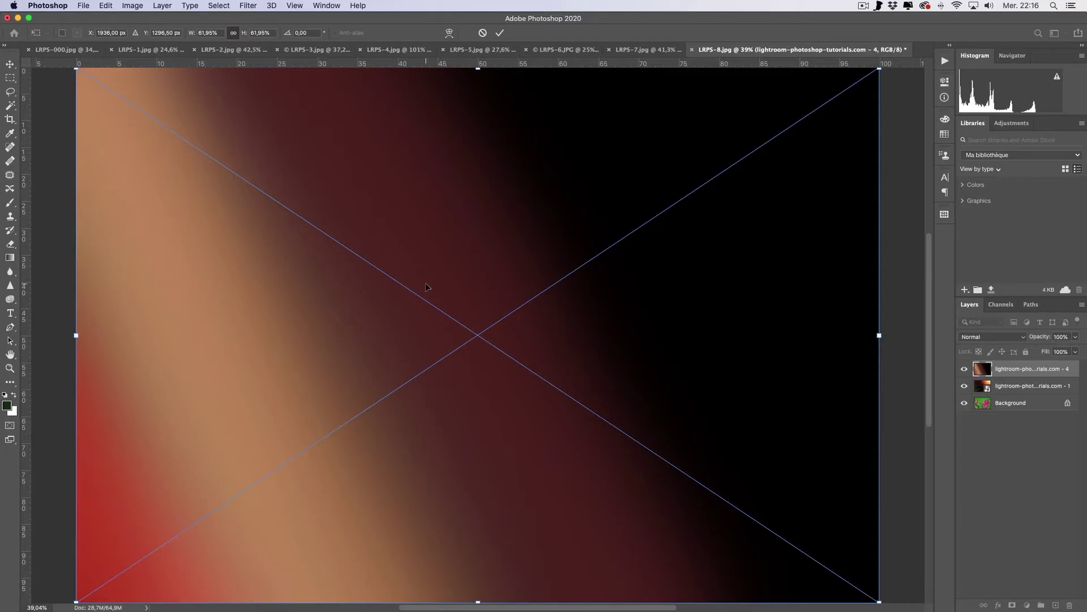
click(981, 338)
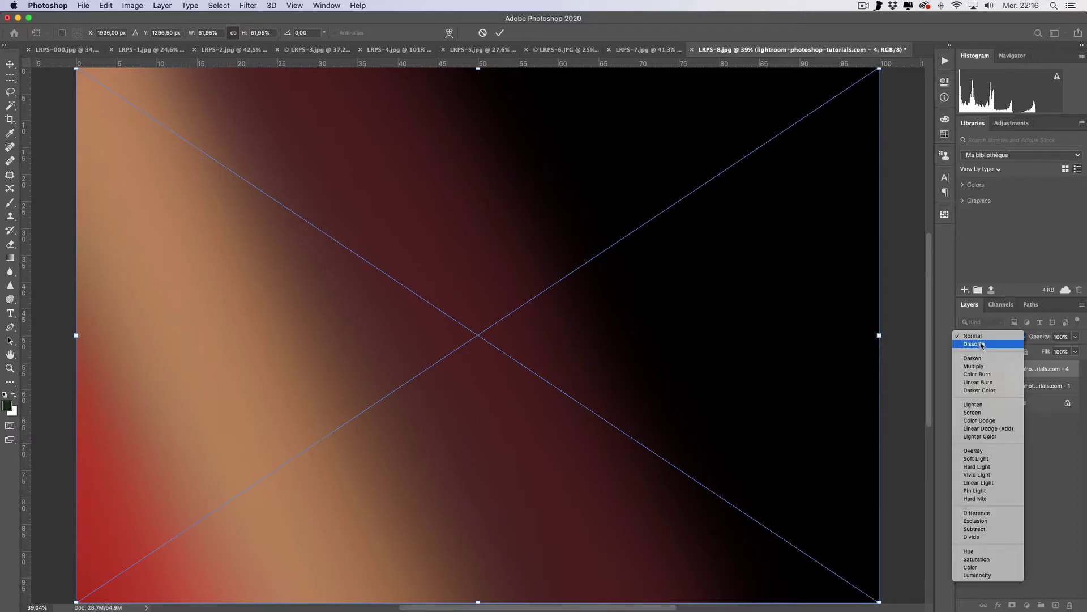
click(985, 412)
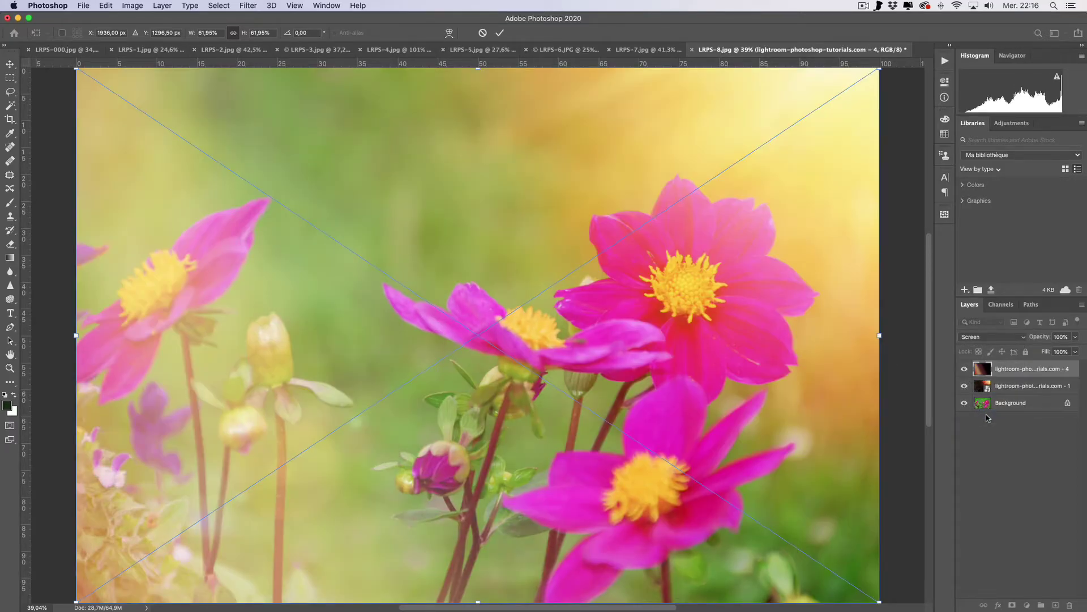
drag(880, 336, 484, 346)
key(Return)
click(1010, 466)
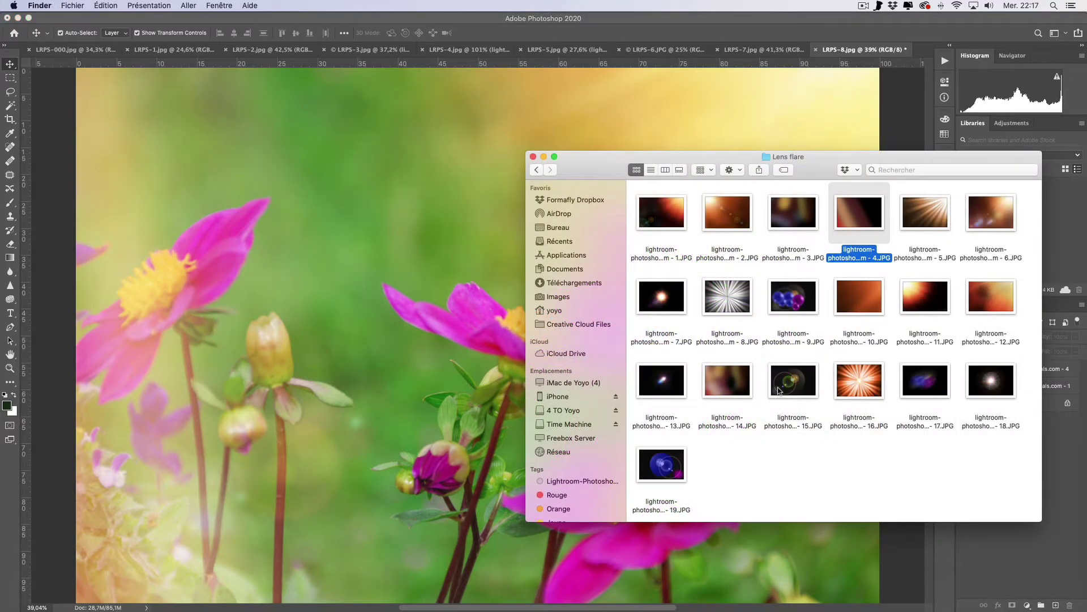
Step: Place lens flare image 17 on the flower photo, scaled to about 29.5%, and move it near the middle
click(930, 388)
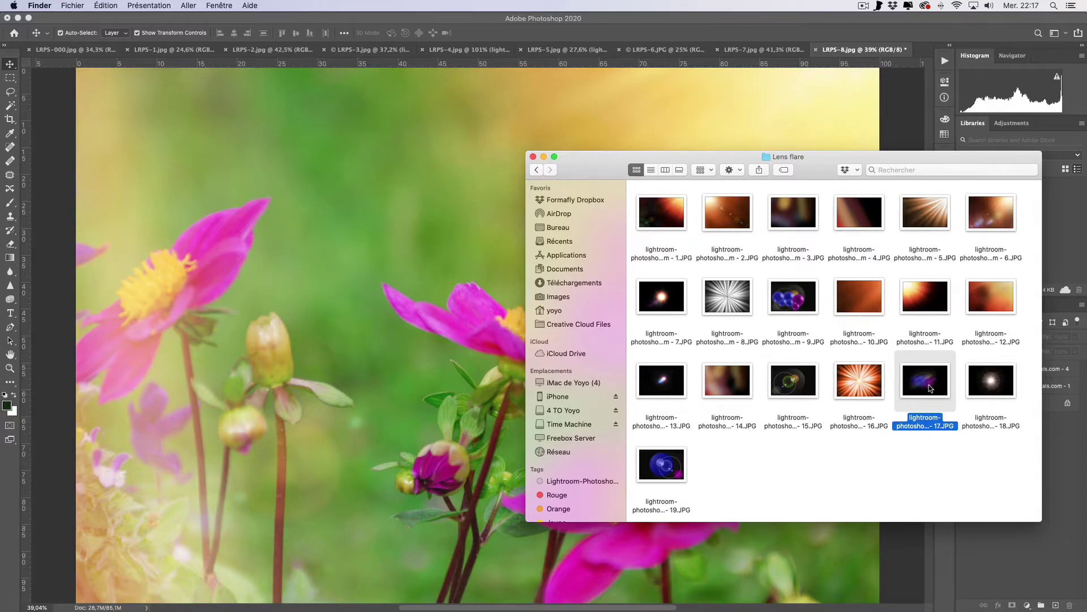
drag(930, 388, 372, 362)
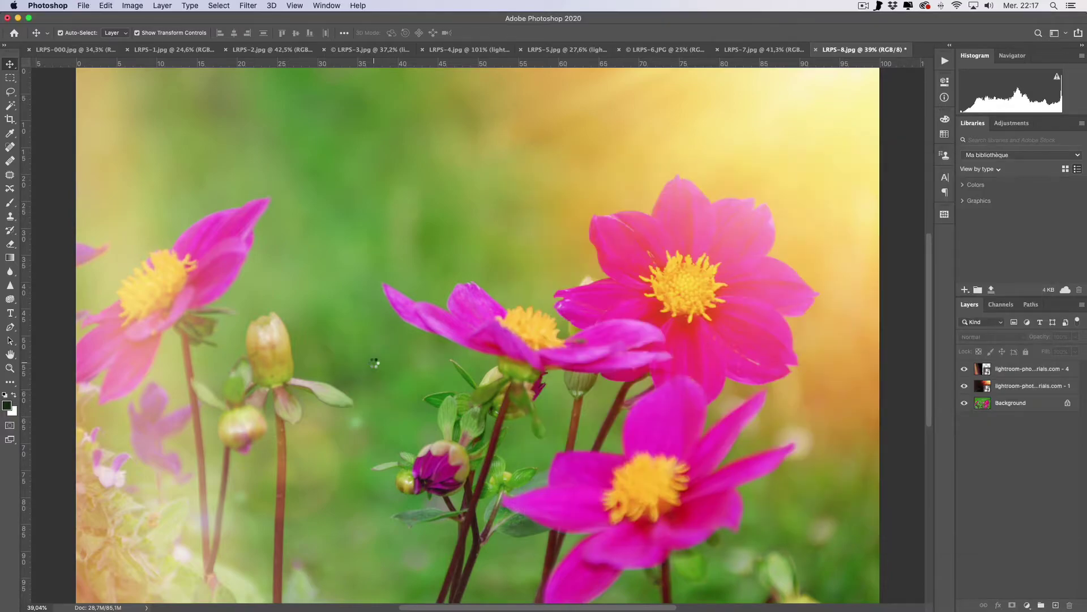
drag(879, 69, 489, 327)
drag(301, 385, 475, 301)
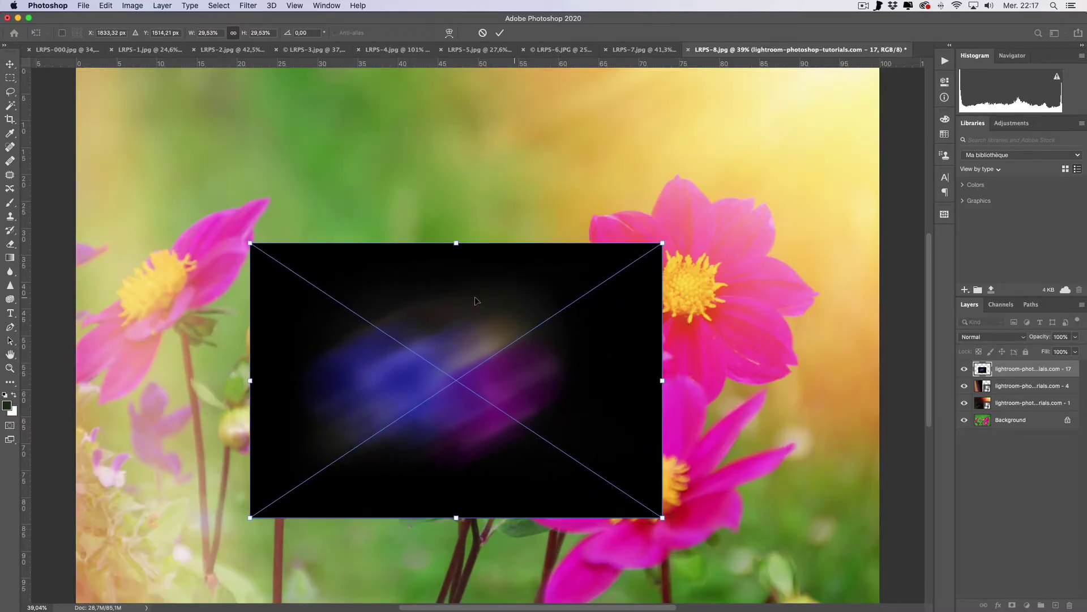
Step: Blend the flare 17 layer in Screen mode and move it down and left, beside the purple flower bud
click(969, 340)
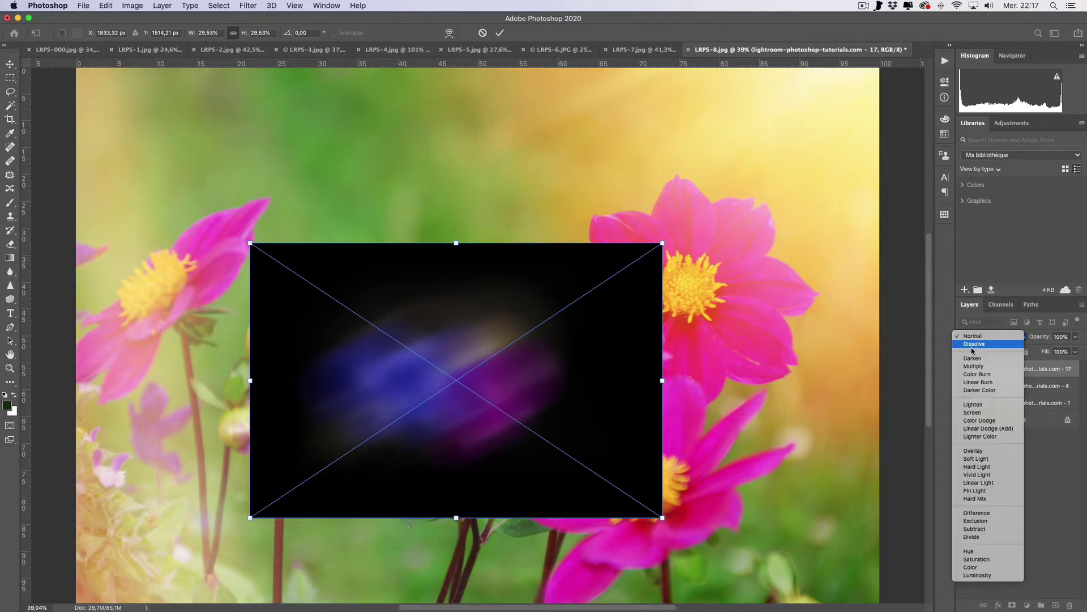
click(981, 409)
key(Return)
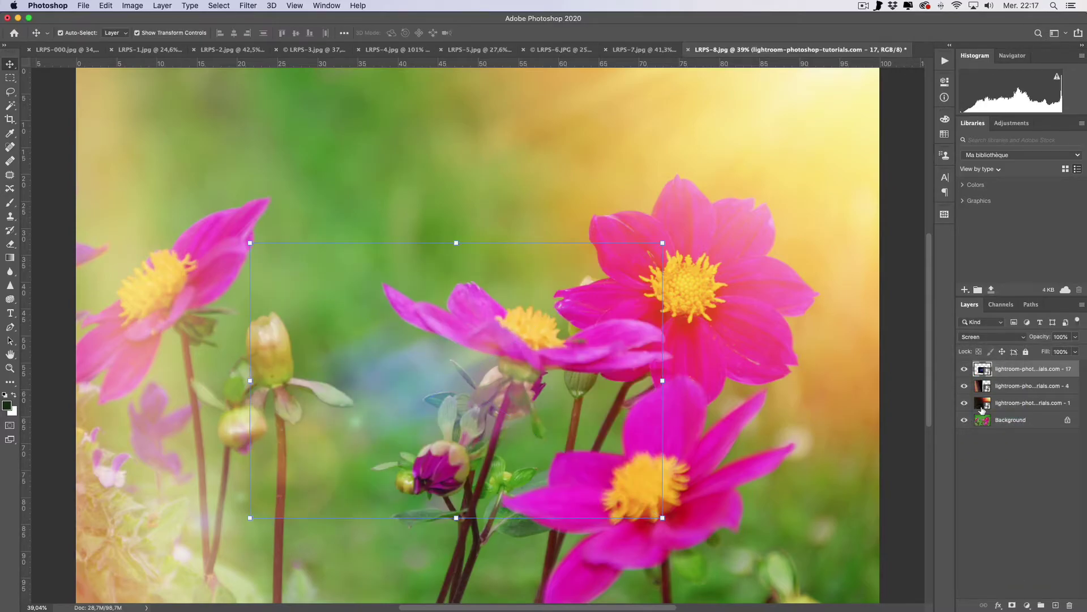
drag(464, 347, 404, 441)
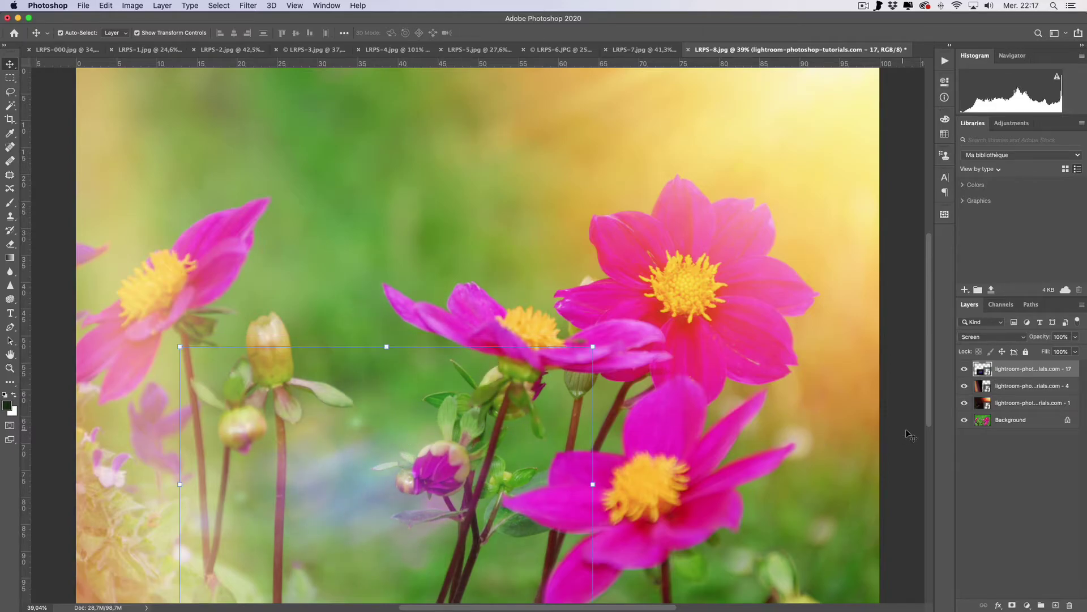
click(971, 457)
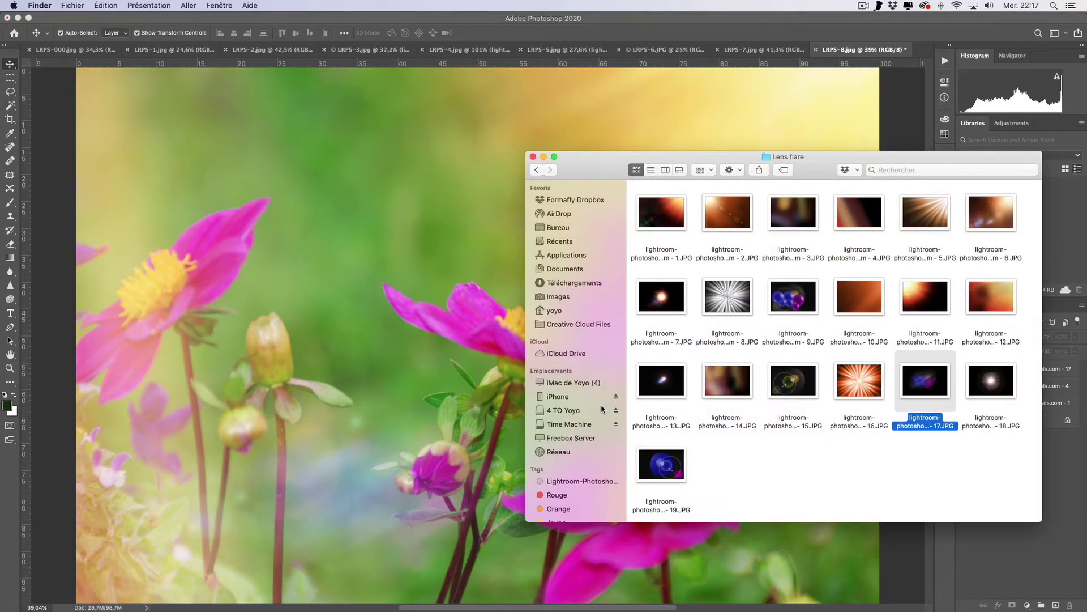
Step: Place lens flare image 7 on the flower photo, scaled down with its bright spot in the upper-right corner
click(678, 300)
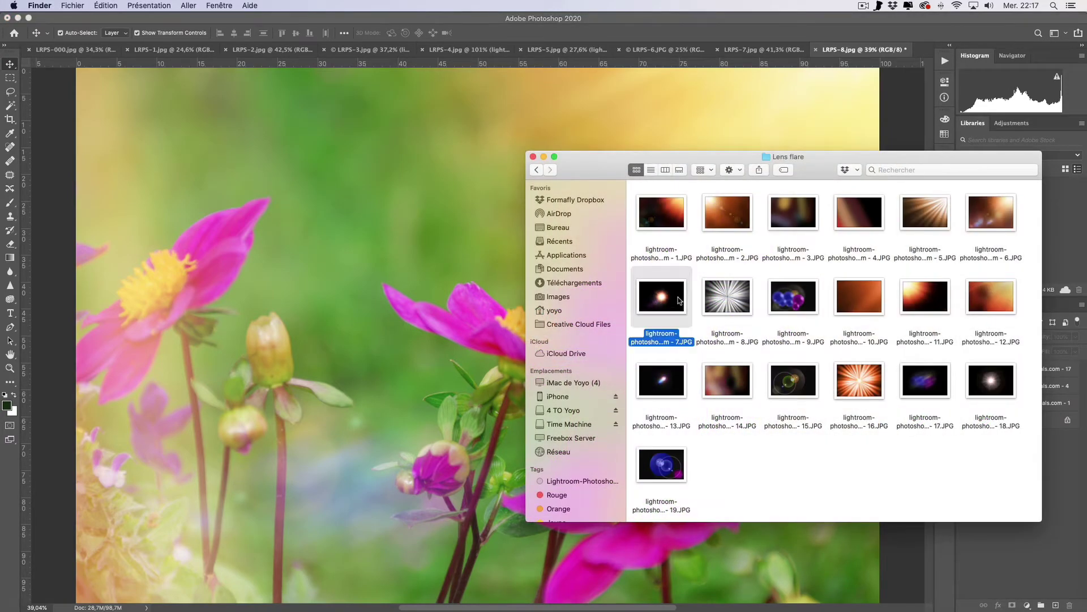
drag(668, 301, 788, 82)
drag(445, 354, 690, 232)
key(Return)
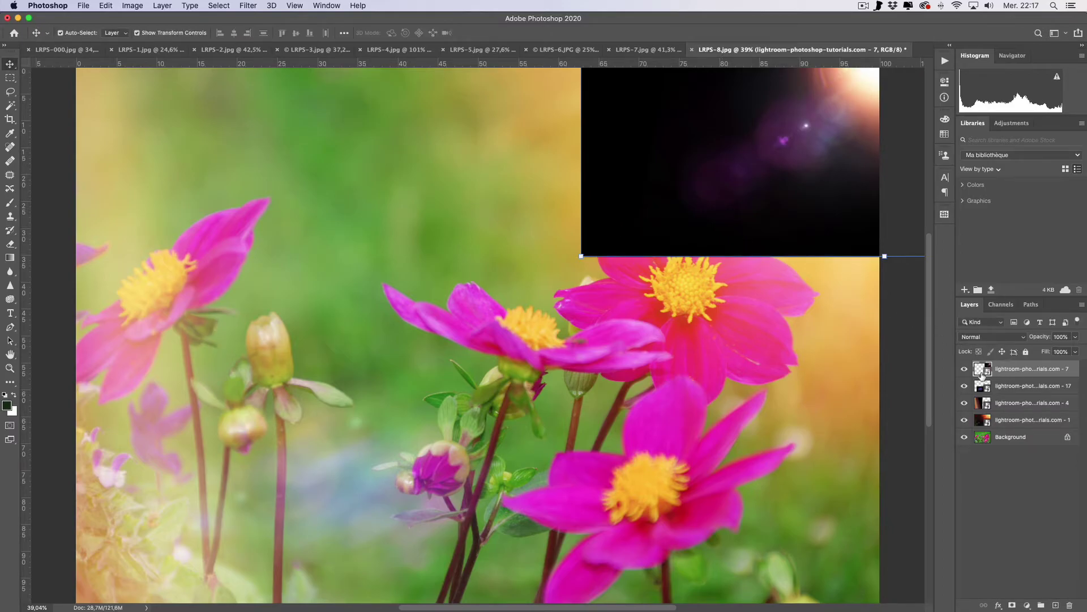
Step: Blend the flare 7 layer in Screen mode and toggle all four flare layers' visibility to compare
click(1012, 338)
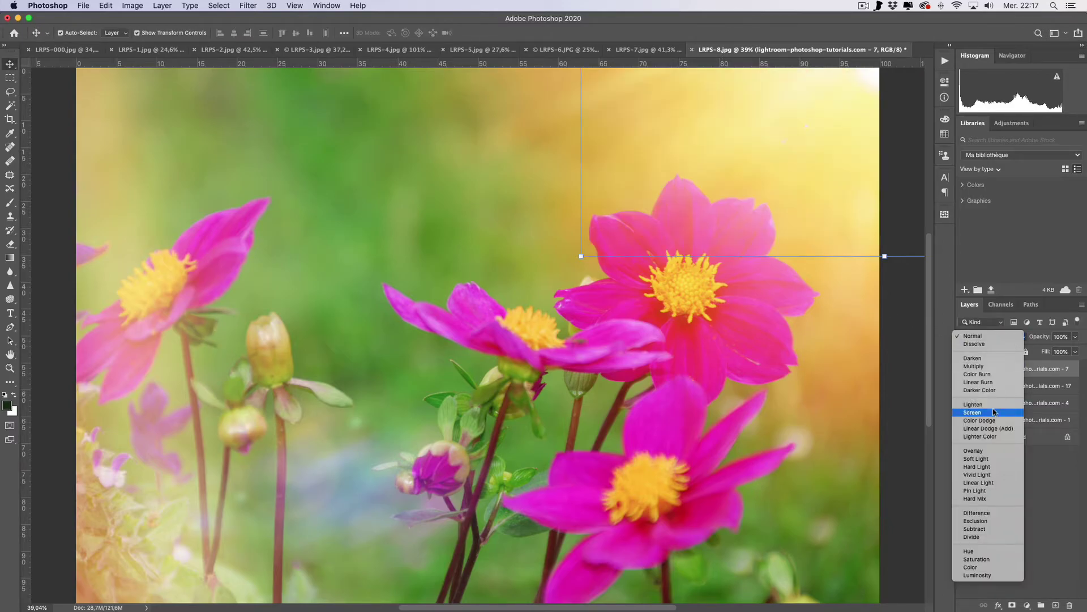
click(994, 412)
click(1000, 468)
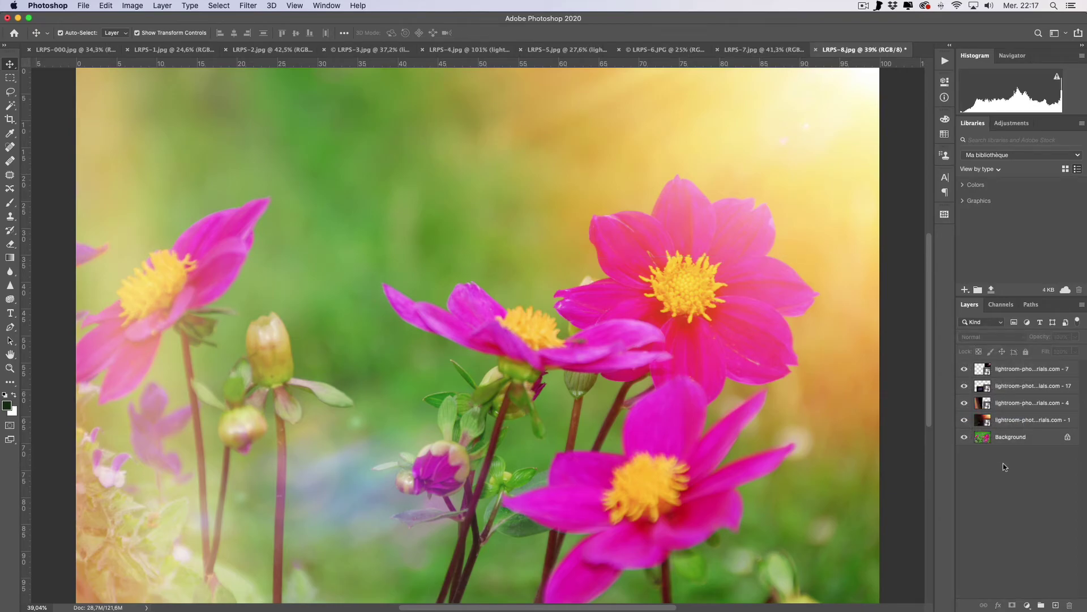
drag(964, 369, 964, 402)
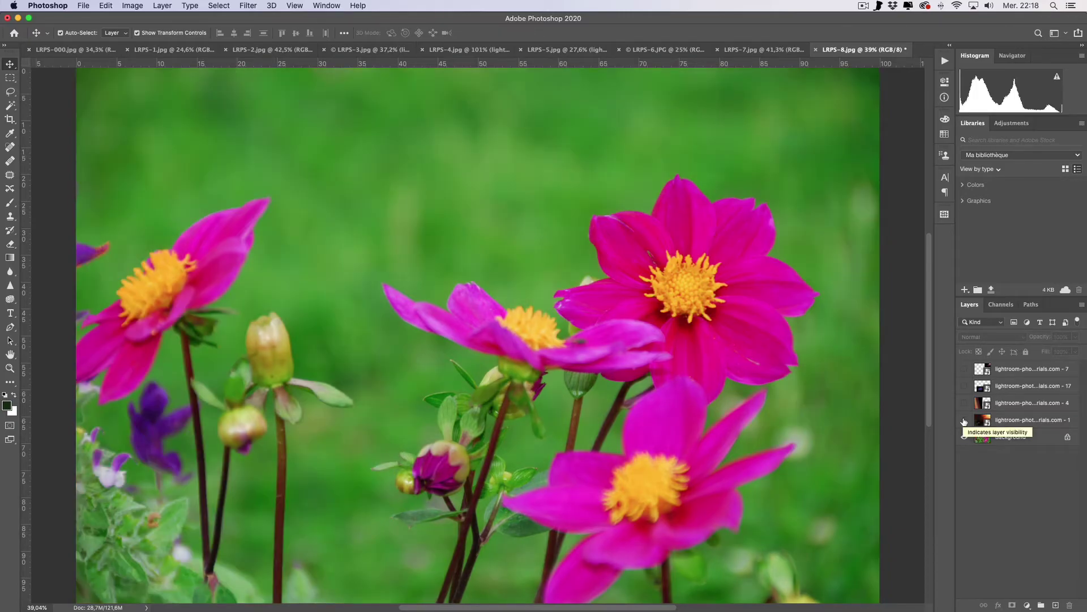
drag(965, 422, 965, 368)
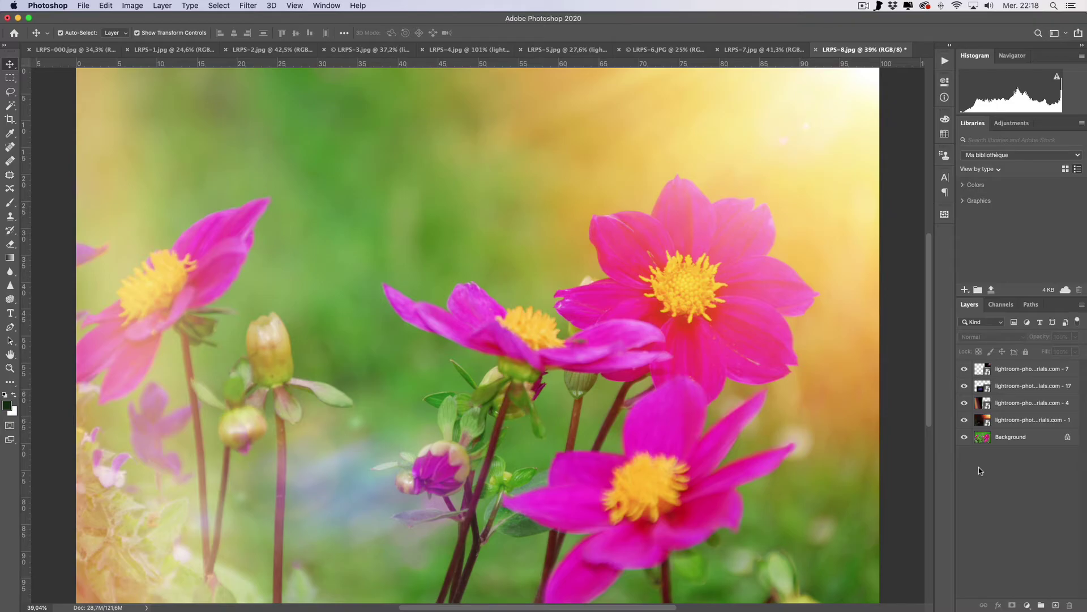
Step: Select all four flare layers and try adjusting their opacity together
click(1020, 420)
shift+click(1021, 371)
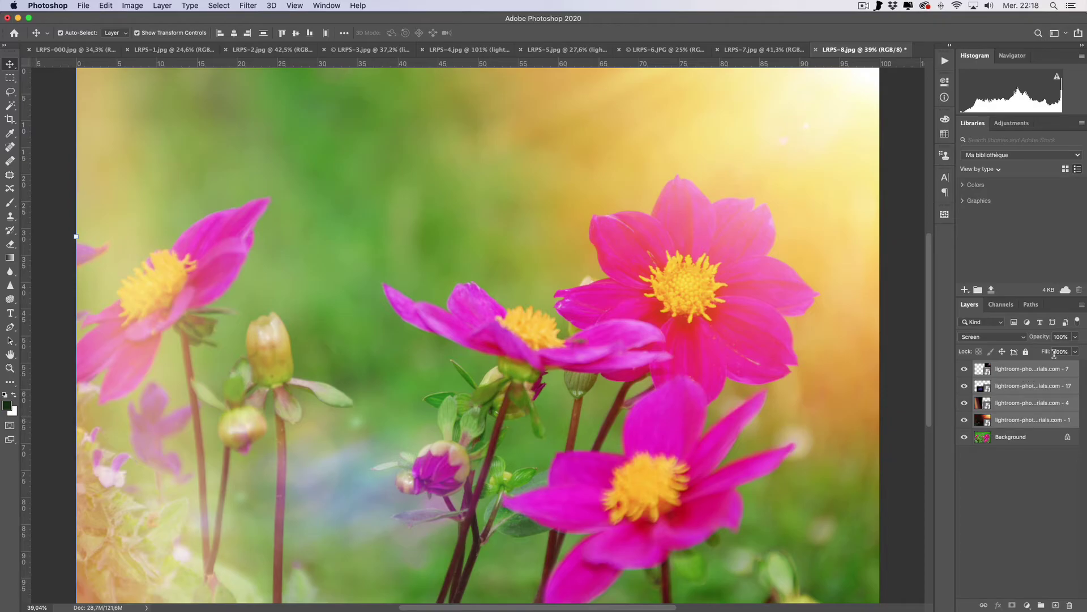
click(1075, 338)
mouse_move(1075, 350)
mouse_down()
mouse_move(1019, 354)
mouse_move(1077, 351)
mouse_up()
click(1024, 463)
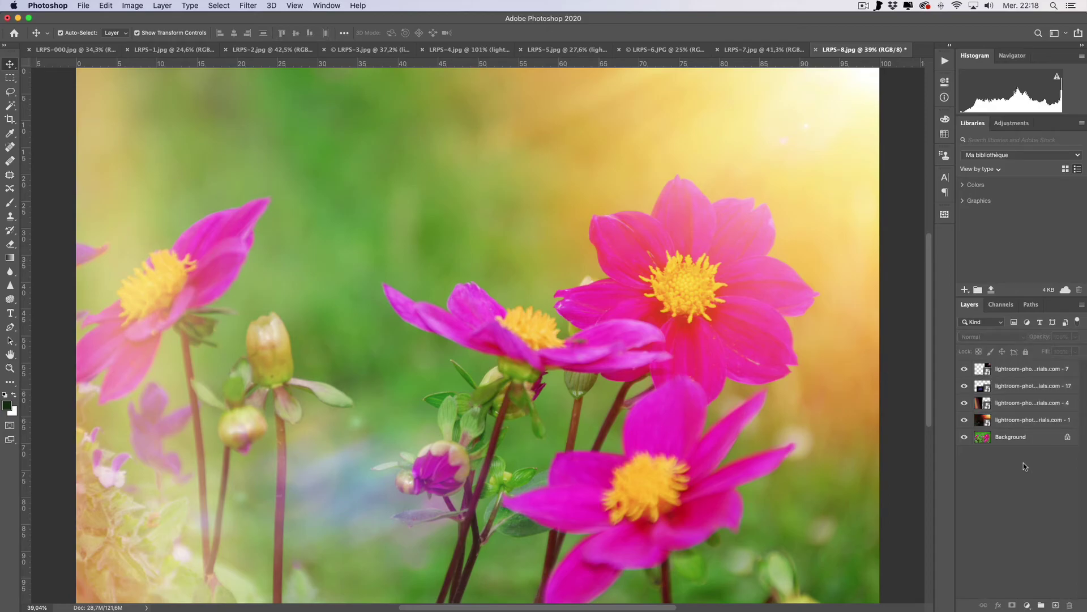